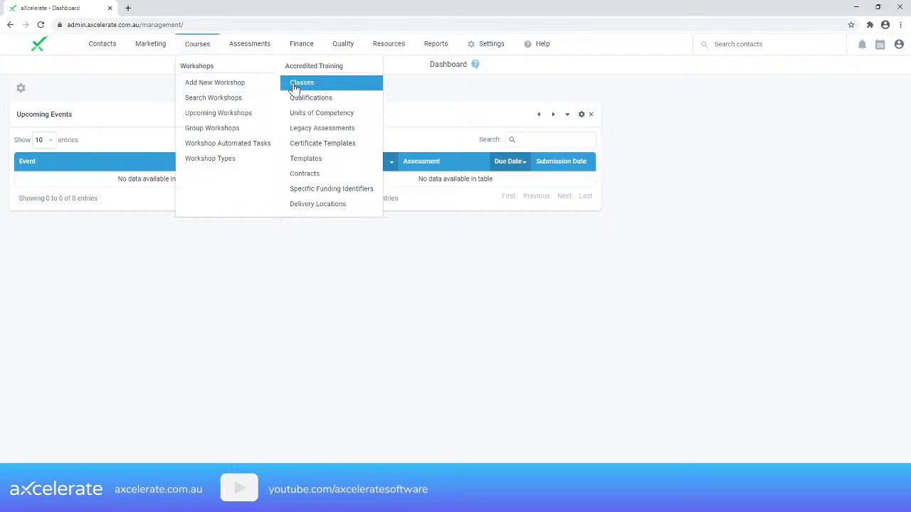
# Open the accredited training classes list and start duplicating the Dip Business 2022 (Timetabled) class.
pyautogui.click(295, 85)
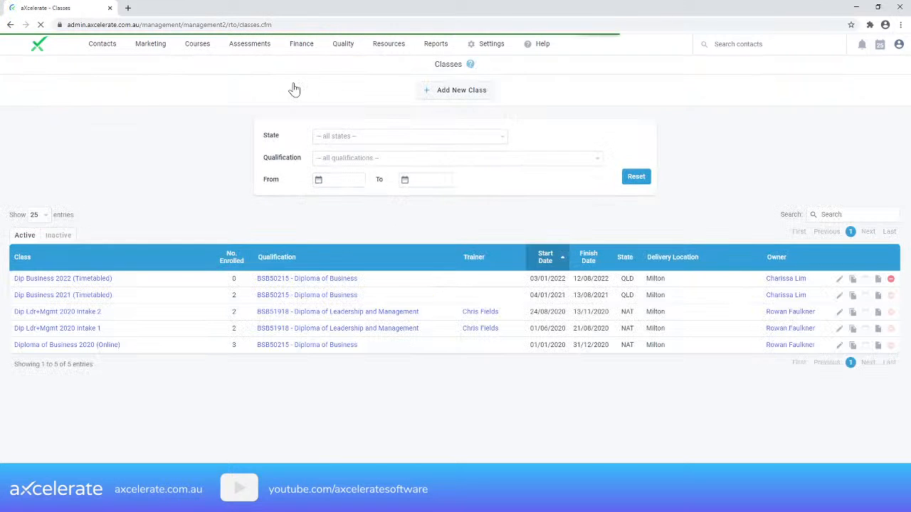
pyautogui.click(97, 283)
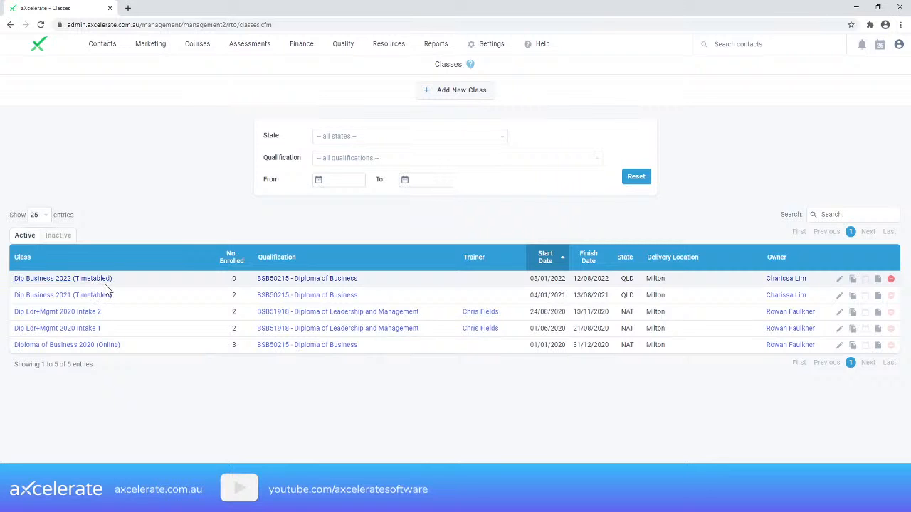
pyautogui.moveTo(132, 299); pyautogui.dragTo(47, 296)
pyautogui.moveTo(136, 284); pyautogui.dragTo(64, 281)
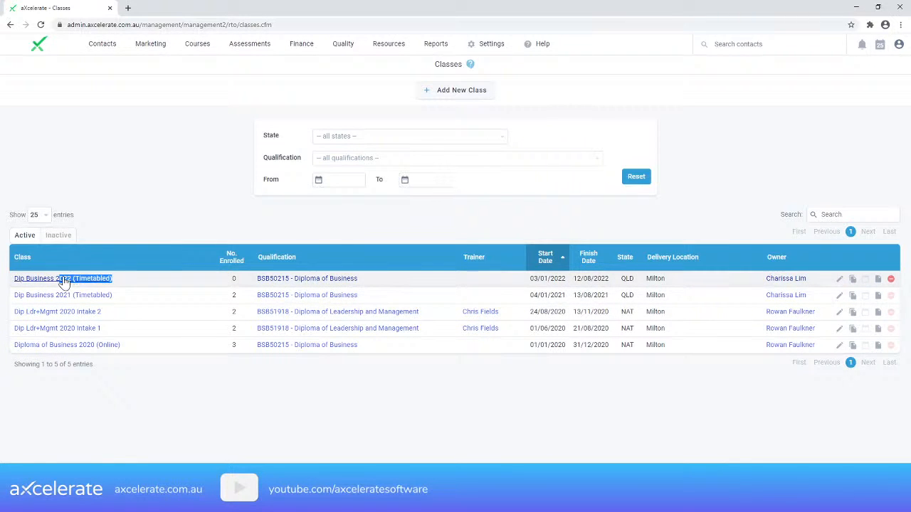
pyautogui.click(120, 279)
pyautogui.moveTo(193, 280); pyautogui.dragTo(786, 280)
pyautogui.click(786, 278)
pyautogui.click(853, 280)
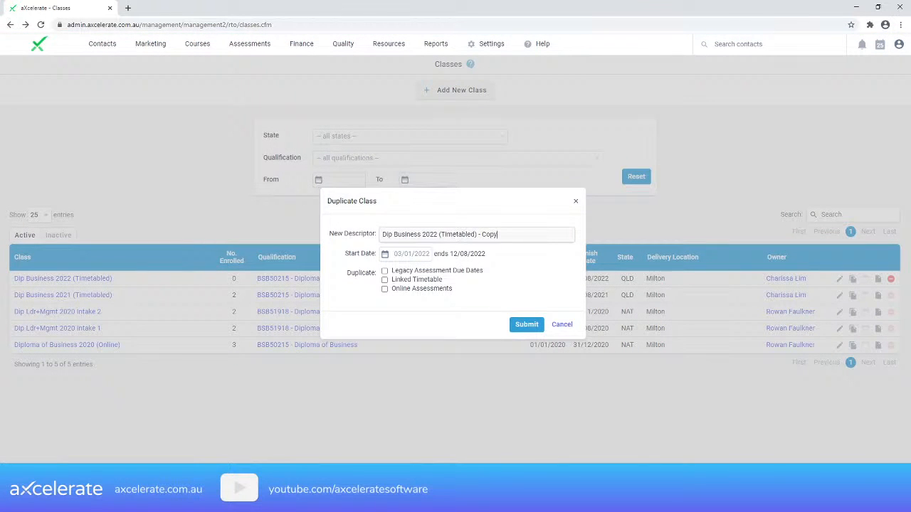
# Name the duplicate class Dip Business 2023 (Timetabled) and set its start date to 09/01/2023.
pyautogui.press('BackSpace')
pyautogui.write('3')
pyautogui.click(411, 253)
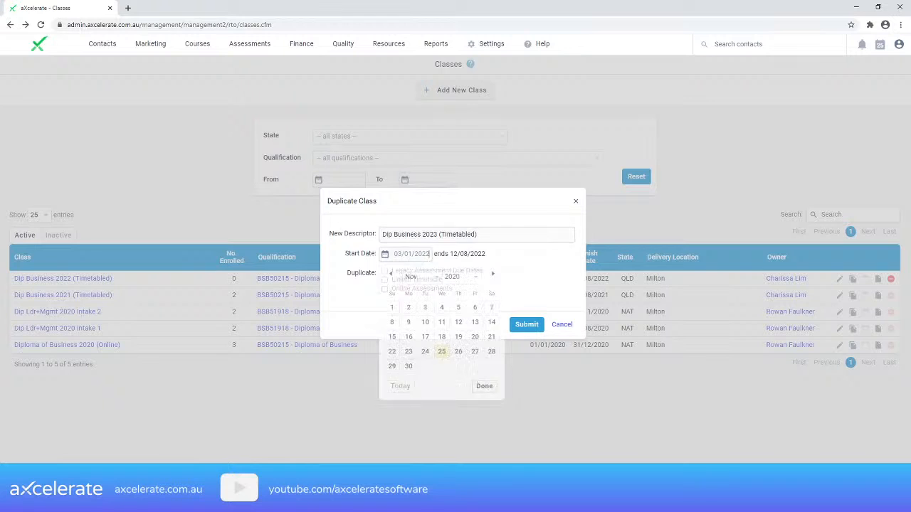
pyautogui.write('09/0')
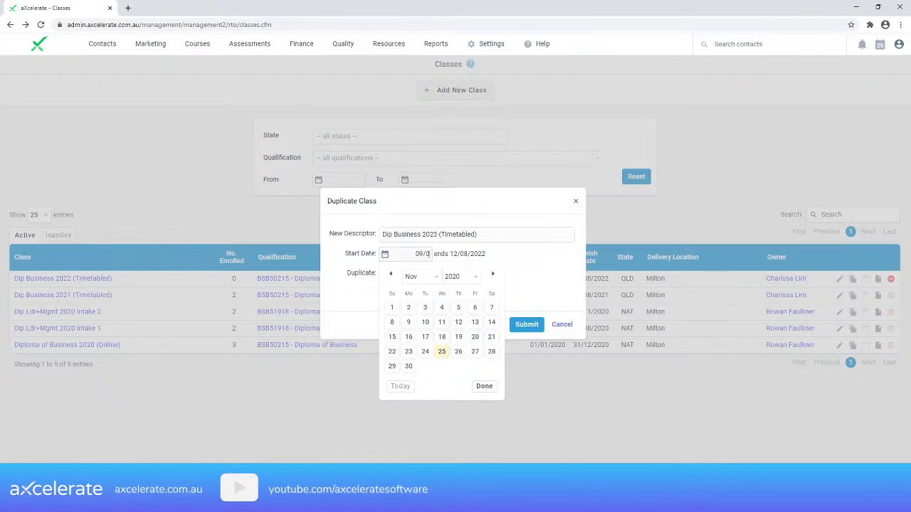
pyautogui.press('BackSpace')
pyautogui.press('BackSpace')
pyautogui.write('1/2023')
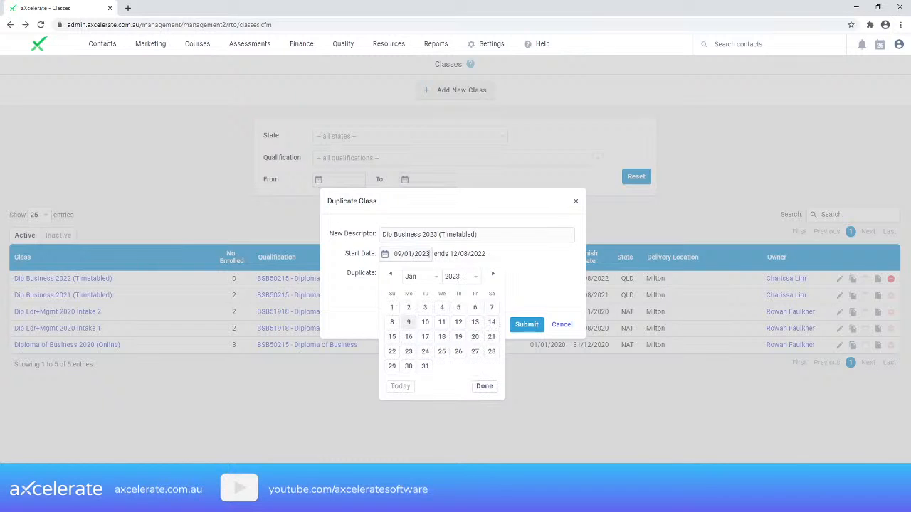
pyautogui.click(573, 260)
pyautogui.moveTo(485, 254); pyautogui.dragTo(457, 254)
pyautogui.click(478, 250)
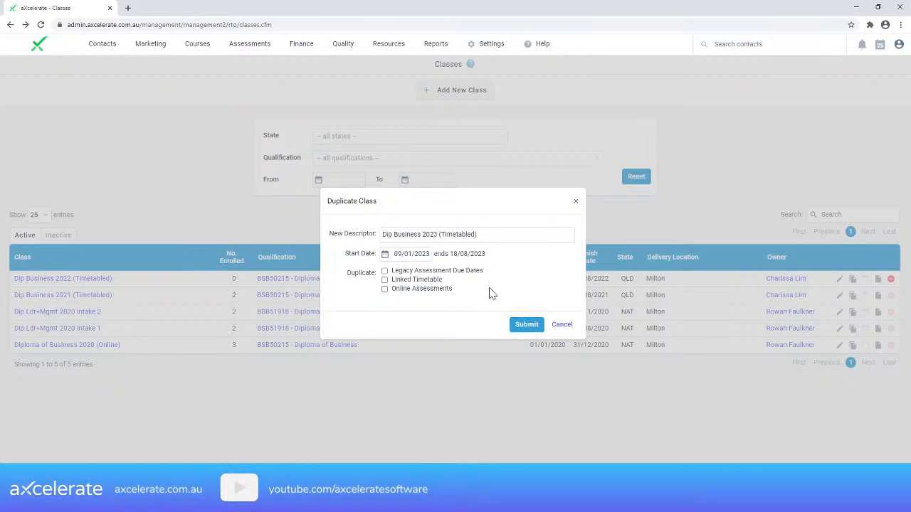
# Try the Linked Timetable option for the duplicate class and clear it again.
pyautogui.click(430, 285)
pyautogui.moveTo(445, 281); pyautogui.dragTo(392, 283)
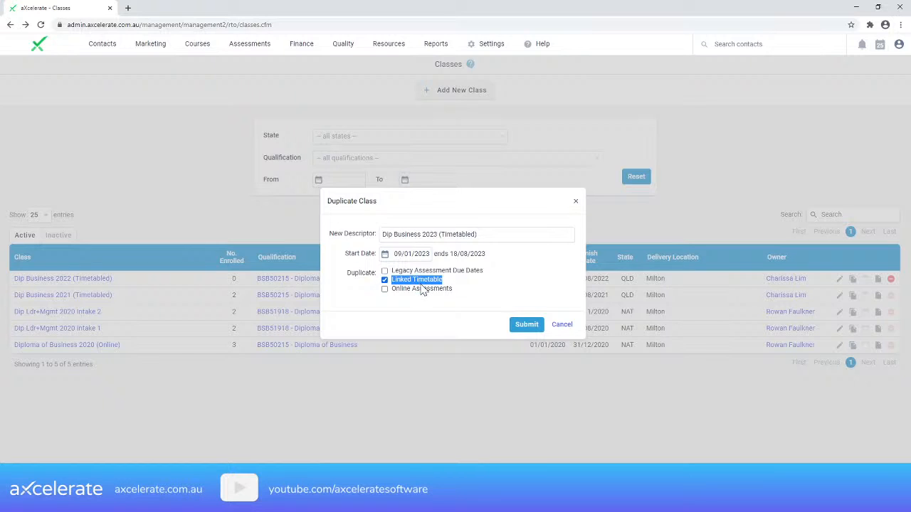
pyautogui.moveTo(438, 234); pyautogui.dragTo(388, 234)
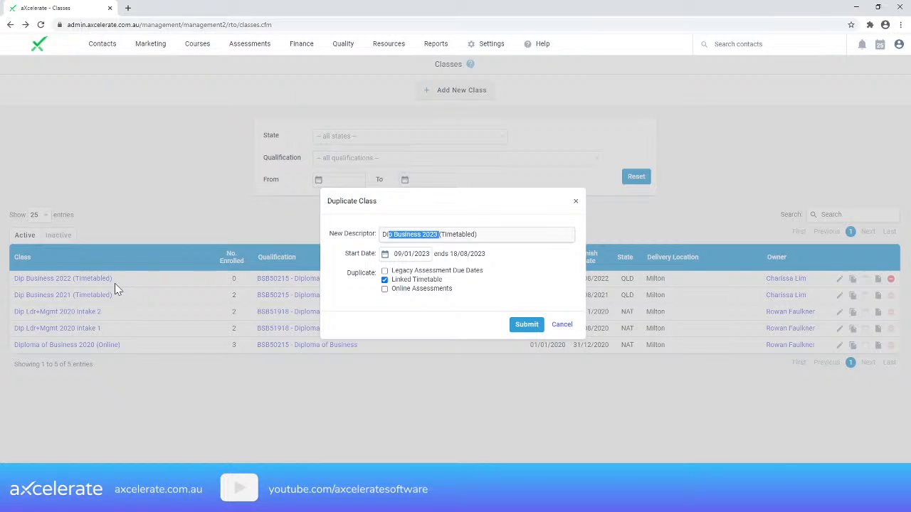
pyautogui.moveTo(445, 281); pyautogui.dragTo(396, 282)
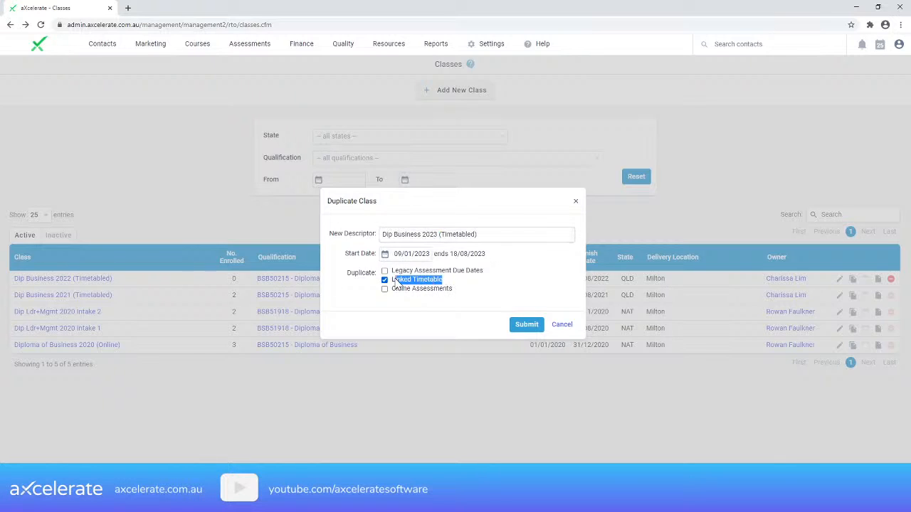
pyautogui.doubleClick(430, 234)
pyautogui.click(456, 225)
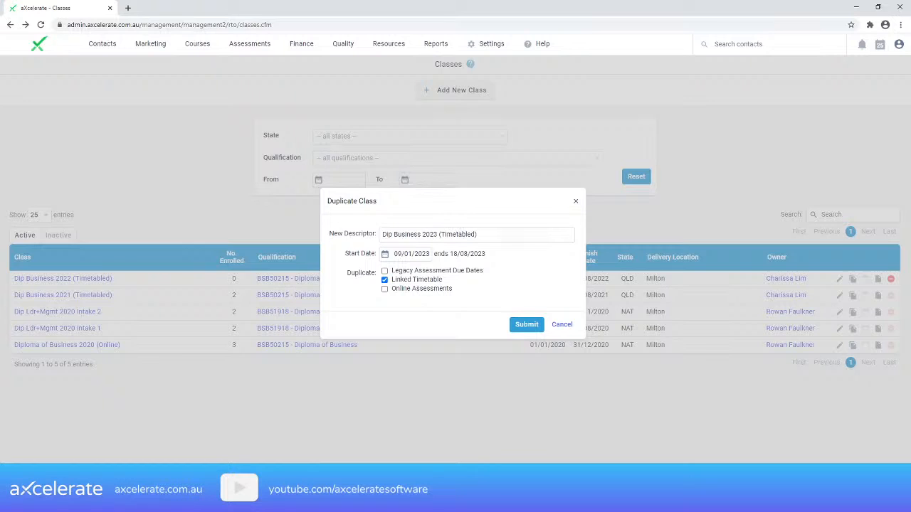
pyautogui.moveTo(450, 254); pyautogui.dragTo(487, 257)
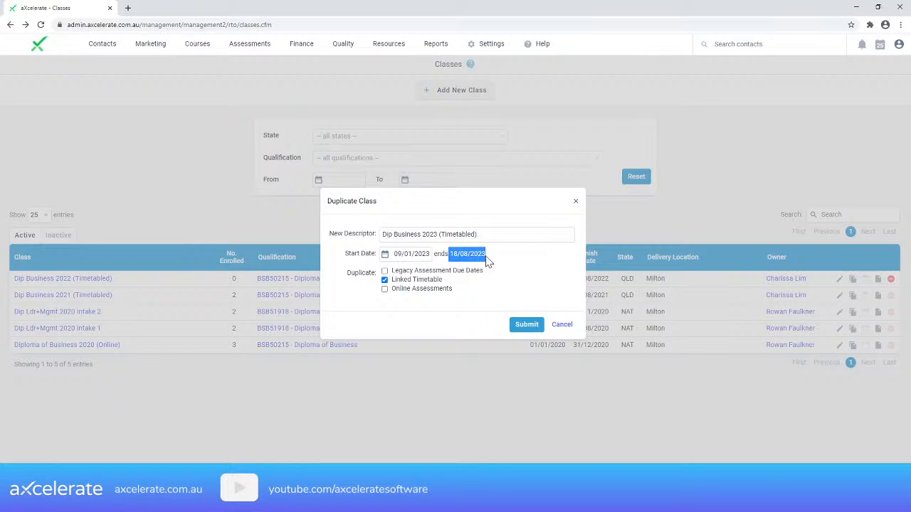
pyautogui.click(449, 227)
pyautogui.click(431, 281)
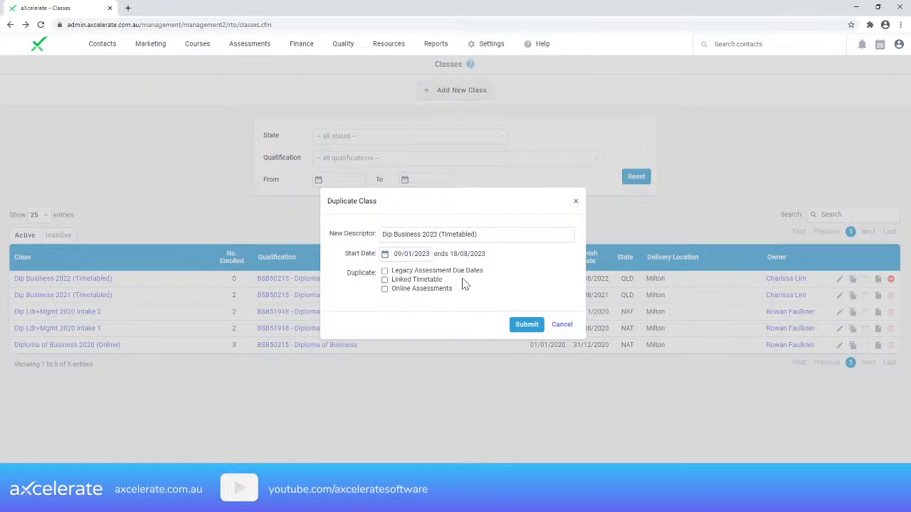
# Submit the class duplication without legacy assessment due dates, linked timetable or online assessments.
pyautogui.moveTo(448, 282); pyautogui.dragTo(393, 284)
pyautogui.click(411, 308)
pyautogui.click(395, 255)
pyautogui.click(519, 274)
pyautogui.click(527, 325)
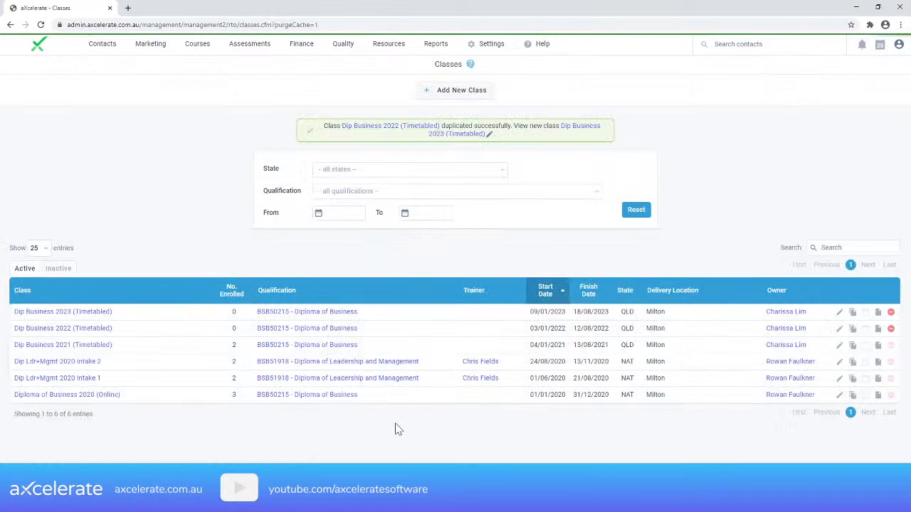
# Open the new Dip Business 2023 (Timetabled) class for editing and go to its unit of competency details.
pyautogui.moveTo(9, 311); pyautogui.dragTo(619, 324)
pyautogui.click(619, 323)
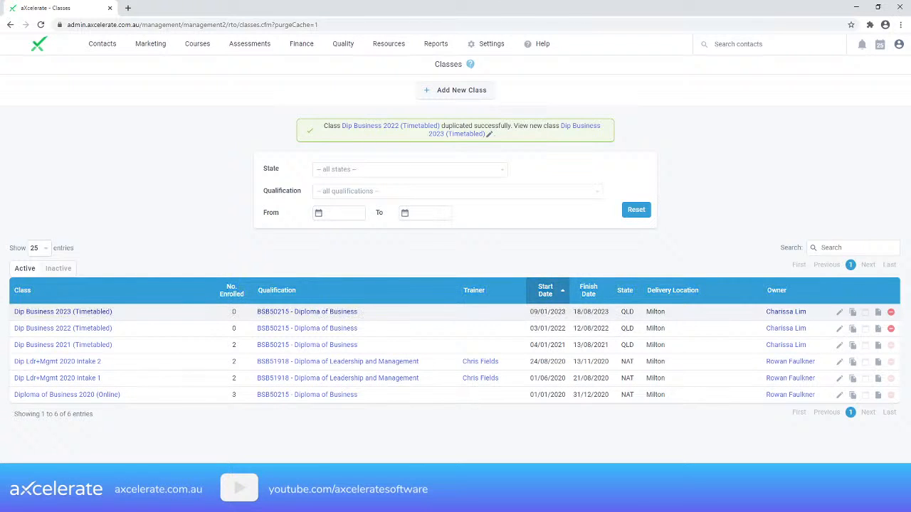
pyautogui.click(839, 314)
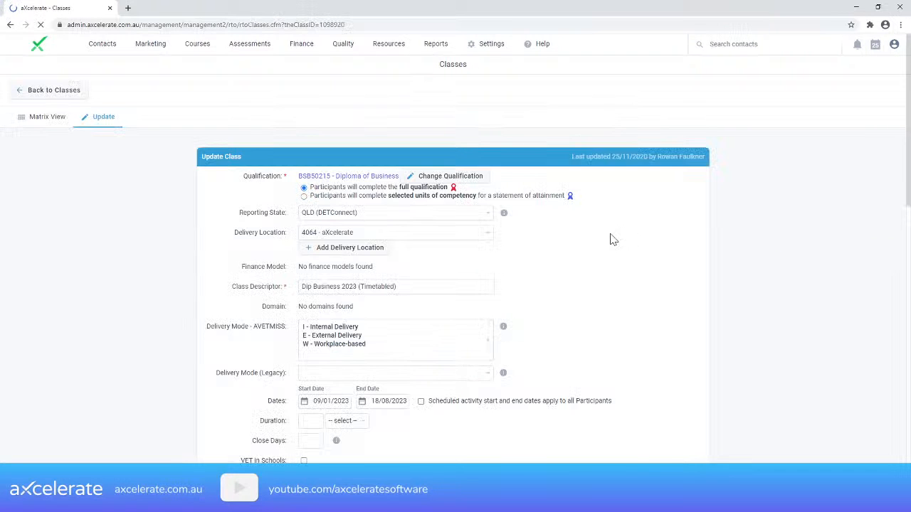
pyautogui.scroll(-4, 613, 239)
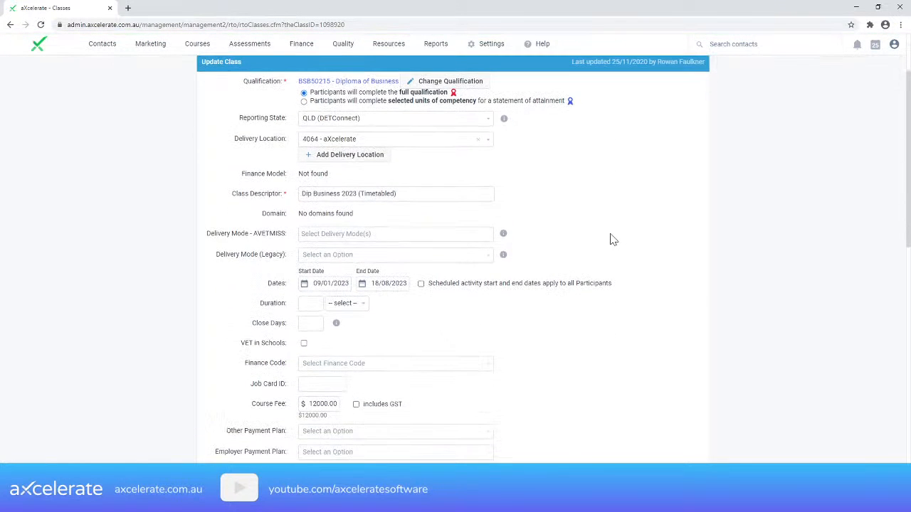
pyautogui.scroll(-4, 614, 240)
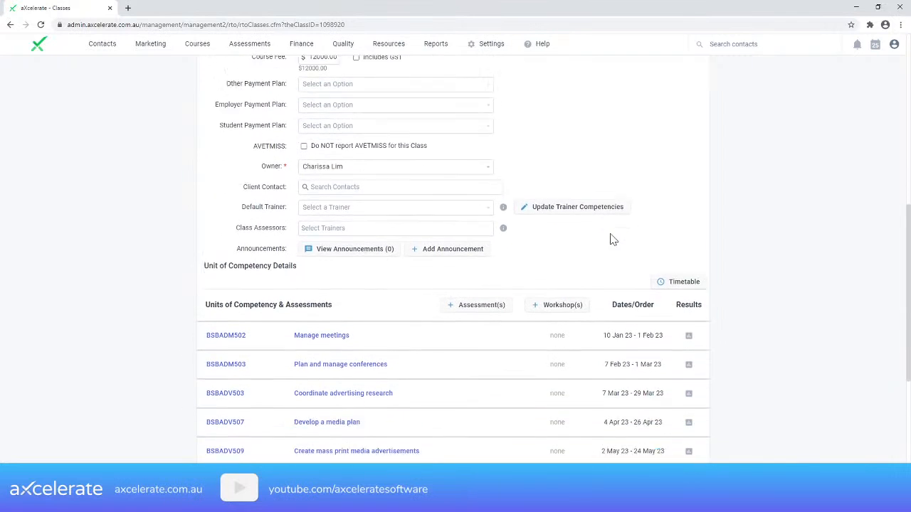
pyautogui.scroll(-1, 613, 239)
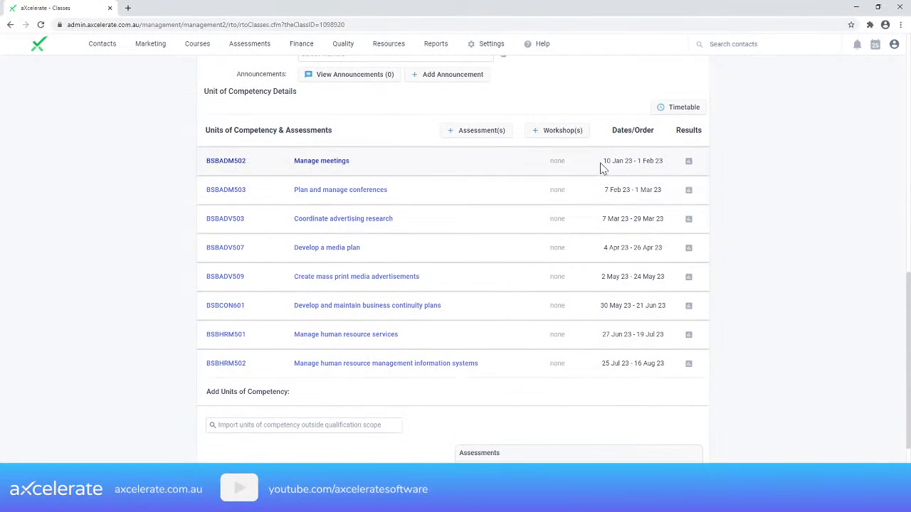
# Examine the dates and workshop assignments of each unit of competency in the duplicated class.
pyautogui.moveTo(602, 162); pyautogui.dragTo(636, 163)
pyautogui.moveTo(601, 191); pyautogui.dragTo(663, 190)
pyautogui.moveTo(611, 219); pyautogui.dragTo(664, 220)
pyautogui.click(644, 248)
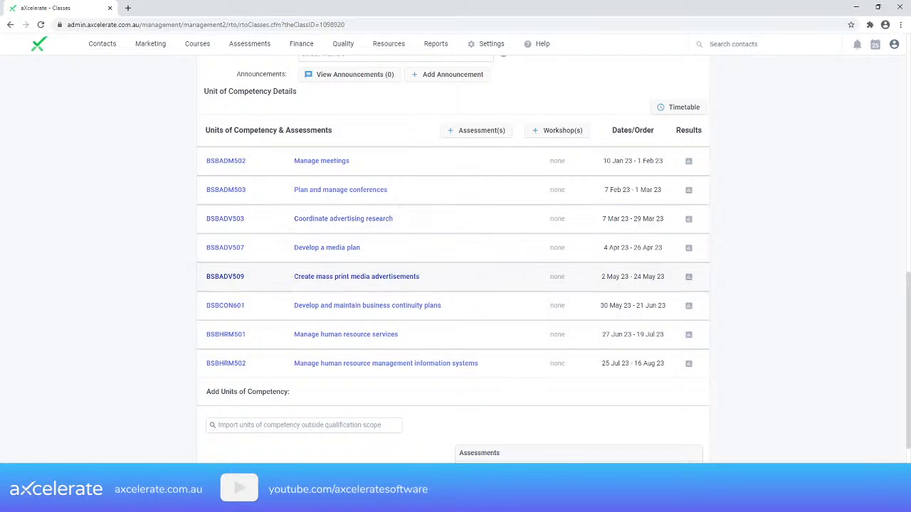
pyautogui.doubleClick(557, 189)
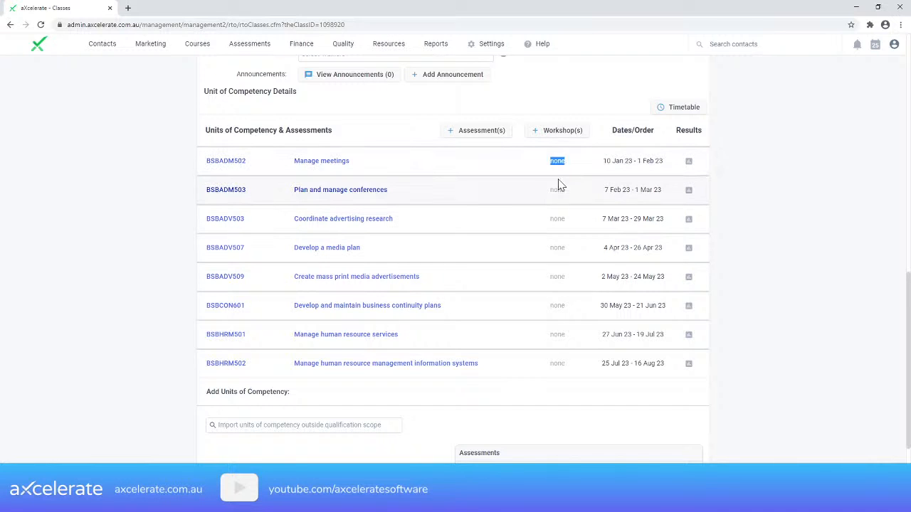
pyautogui.doubleClick(557, 219)
pyautogui.doubleClick(557, 247)
pyautogui.click(555, 174)
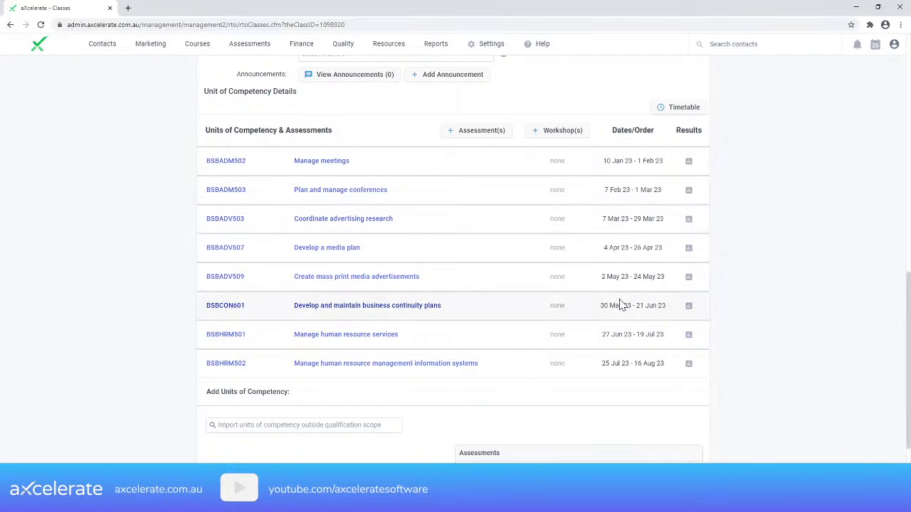
pyautogui.moveTo(600, 306); pyautogui.dragTo(630, 306)
pyautogui.moveTo(645, 306); pyautogui.dragTo(662, 306)
pyautogui.moveTo(602, 335); pyautogui.dragTo(640, 363)
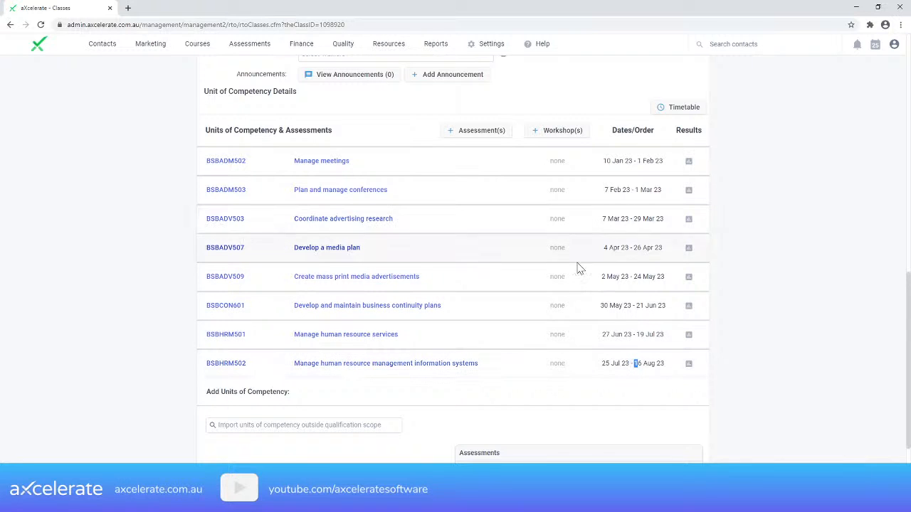
# Open the class's timetable setup and switch to the Simple View of the schedule.
pyautogui.click(671, 111)
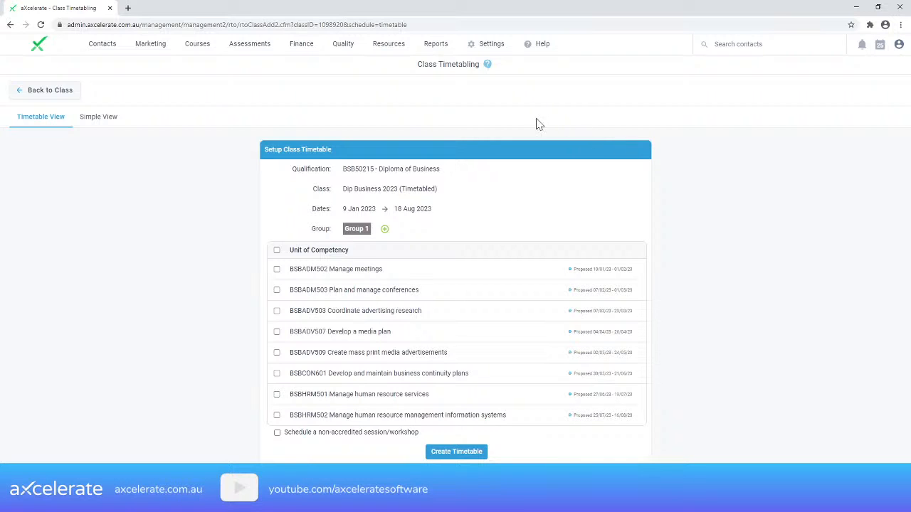
pyautogui.click(99, 122)
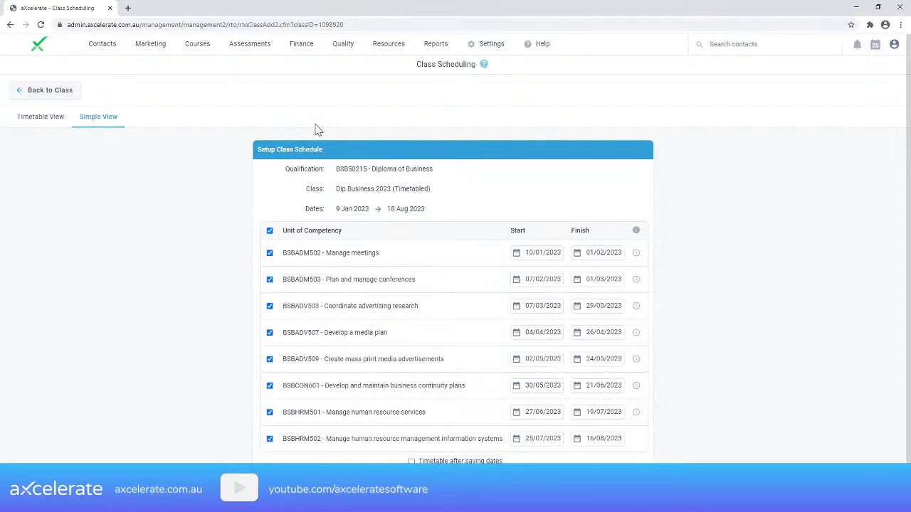
pyautogui.scroll(-1, 317, 131)
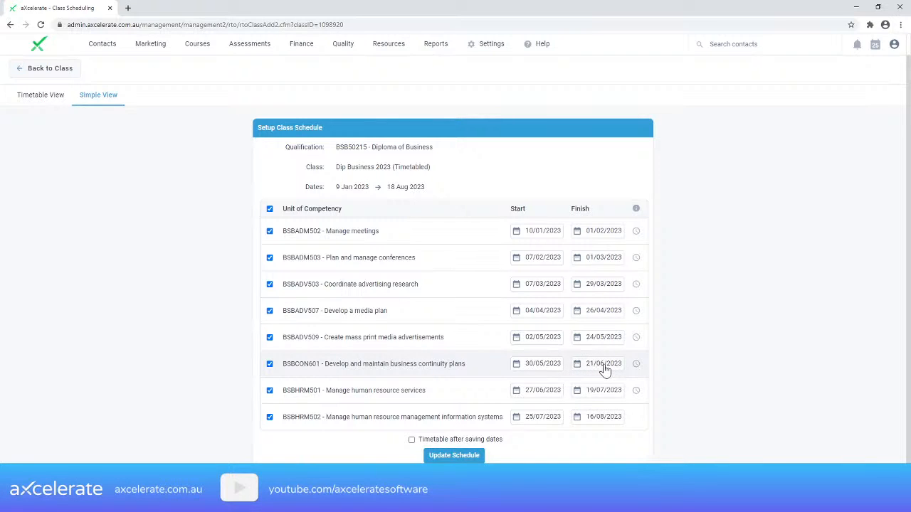
# Set the BSBHRM501 - Manage human resource services unit to start on 17/07/2023 and finish on 21/07/2023.
pyautogui.moveTo(588, 370); pyautogui.dragTo(612, 370)
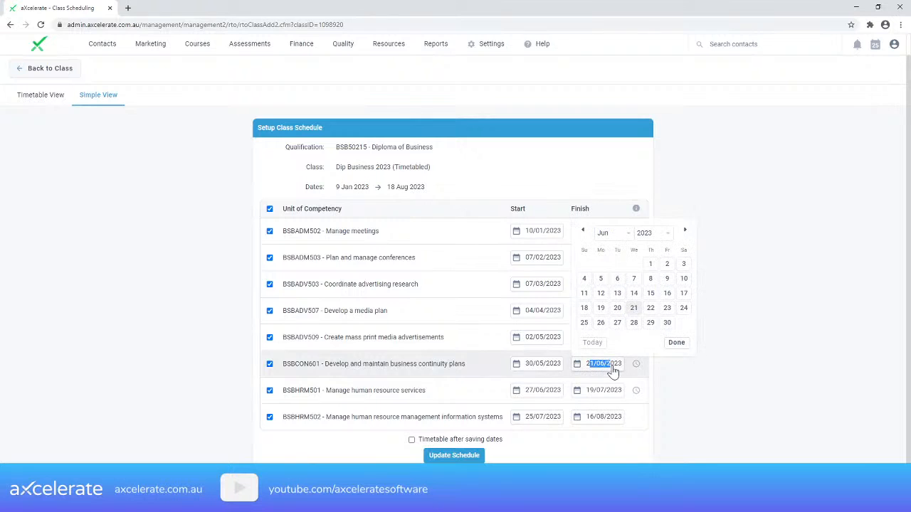
pyautogui.click(545, 390)
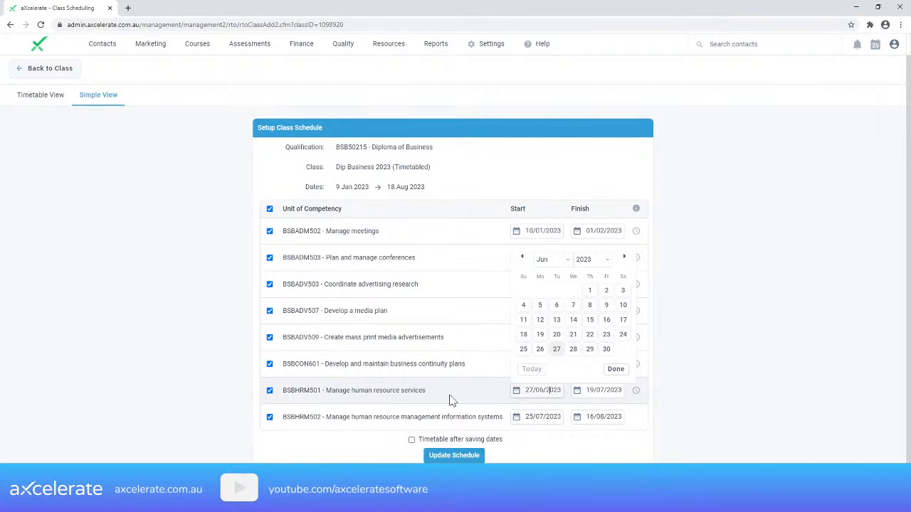
pyautogui.click(691, 372)
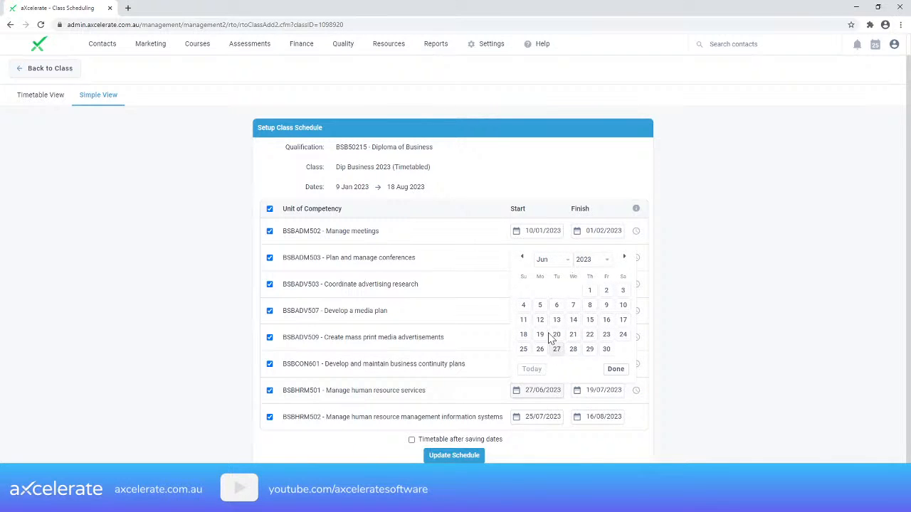
pyautogui.click(622, 259)
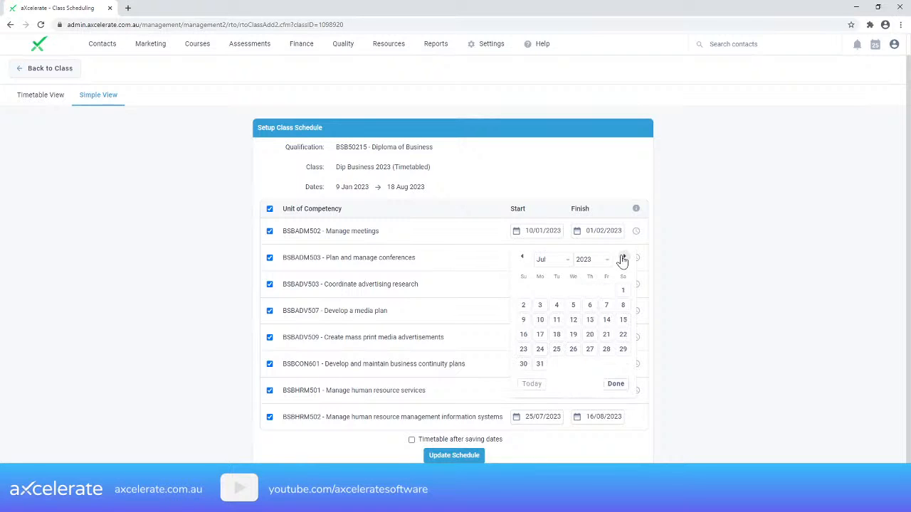
pyautogui.click(541, 336)
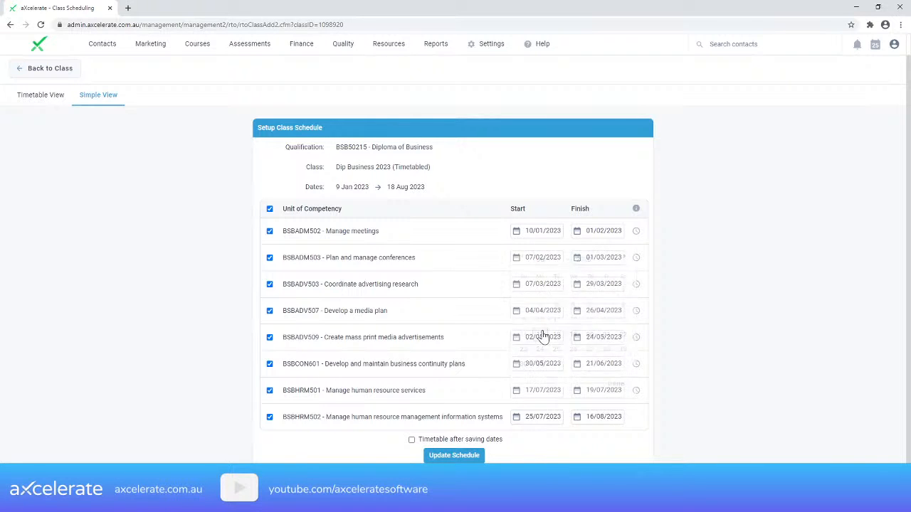
pyautogui.click(594, 399)
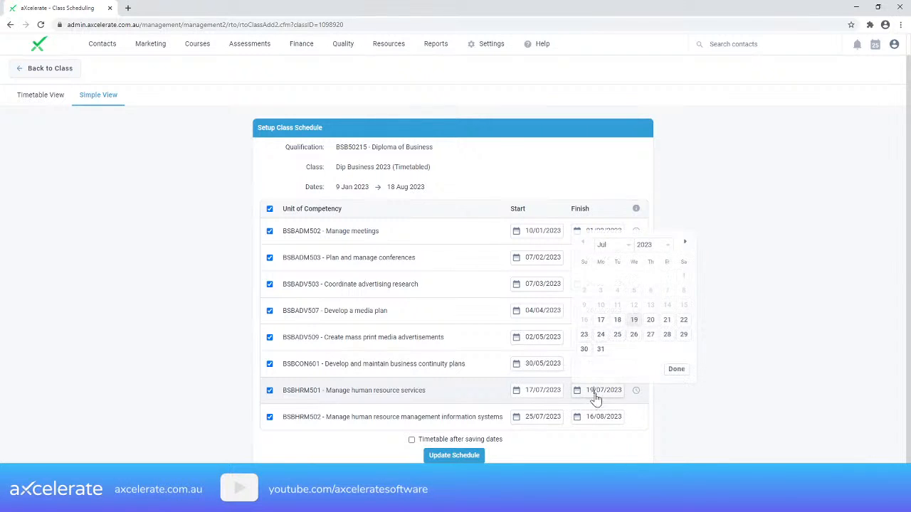
pyautogui.click(667, 322)
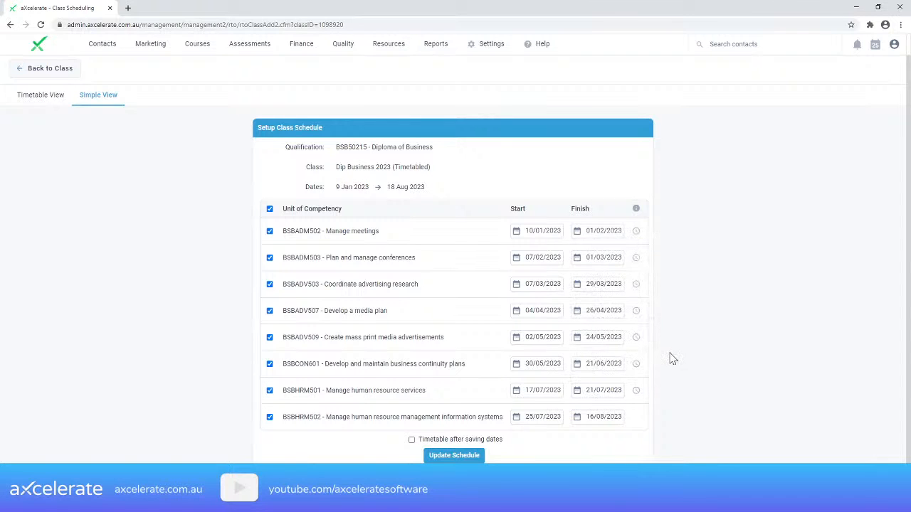
pyautogui.click(546, 393)
pyautogui.click(590, 390)
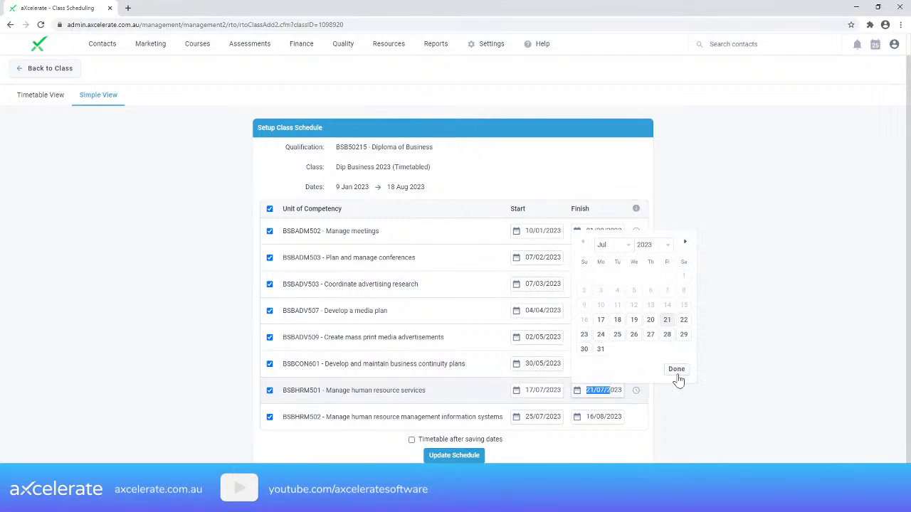
# Reschedule BSBHRM502 to follow on from BSBHRM501, running 24/07/2023 to 28/07/2023, and update the class schedule.
pyautogui.click(734, 368)
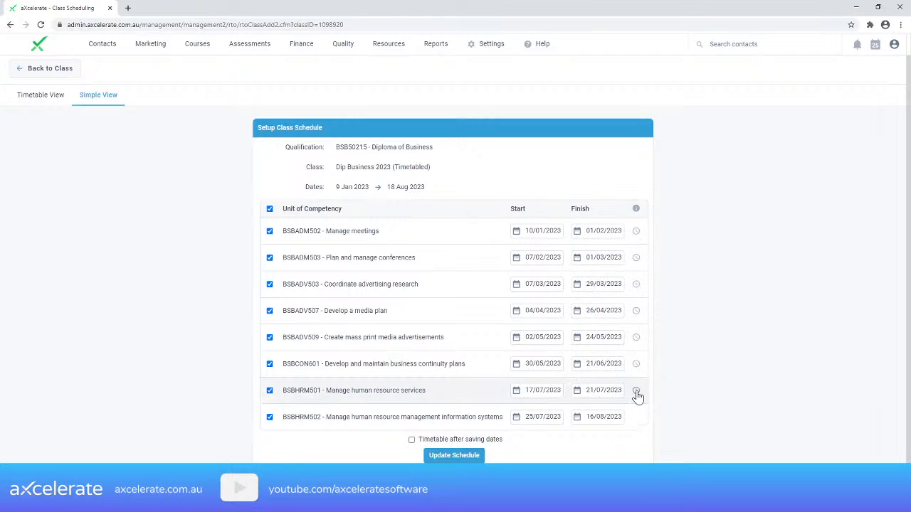
pyautogui.click(636, 392)
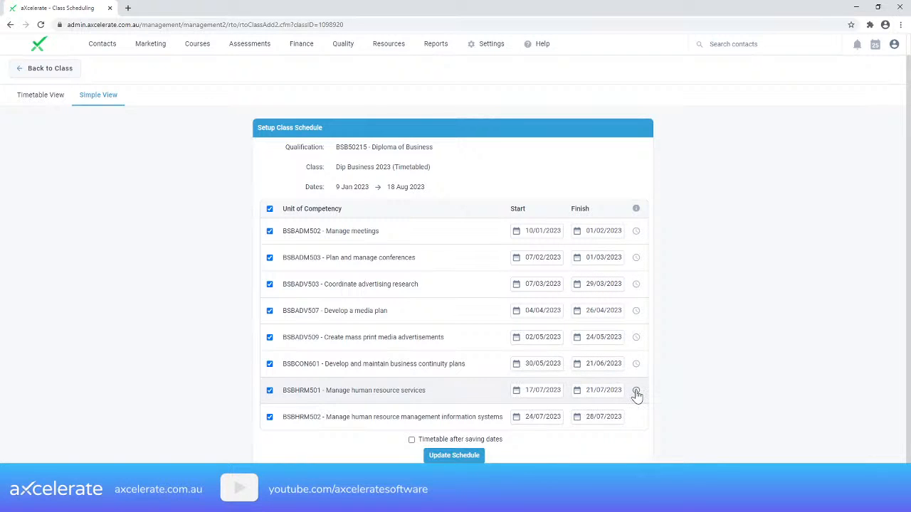
pyautogui.click(544, 417)
pyautogui.click(596, 402)
pyautogui.moveTo(345, 401); pyautogui.dragTo(397, 401)
pyautogui.click(467, 402)
pyautogui.moveTo(420, 363); pyautogui.dragTo(481, 365)
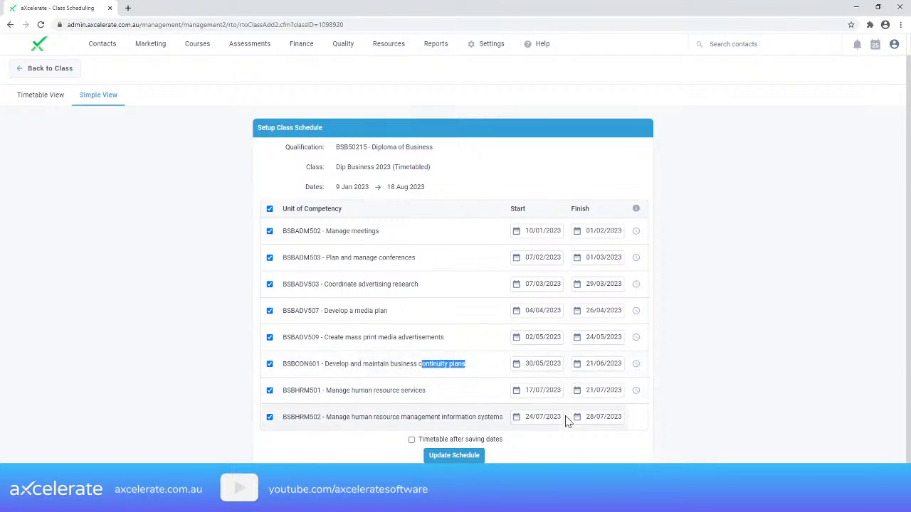
pyautogui.click(723, 364)
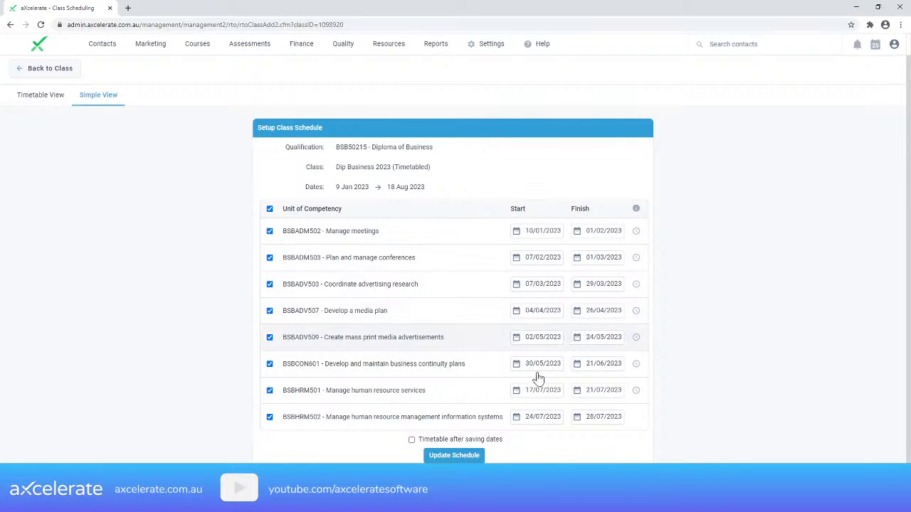
pyautogui.click(466, 456)
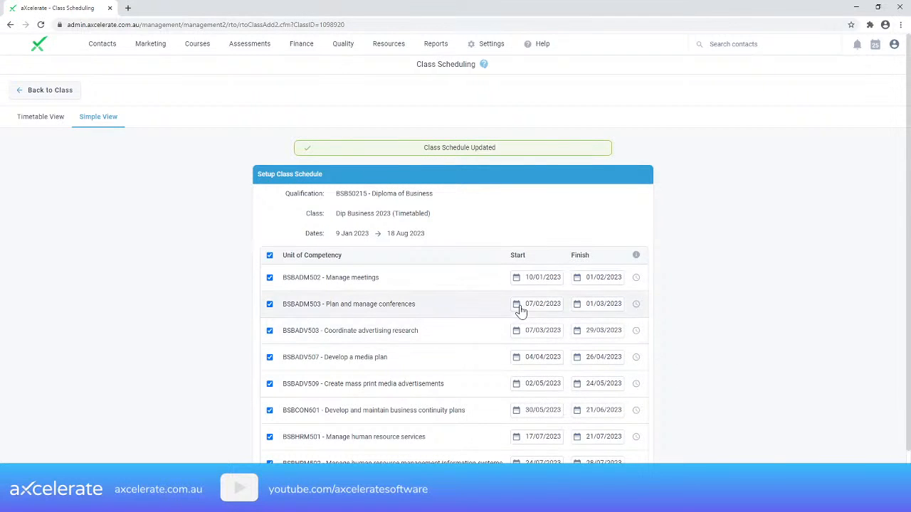
# Return to the class and review the updated dates of its units of competency.
pyautogui.click(71, 90)
pyautogui.scroll(-10, 483, 230)
pyautogui.scroll(-3, 569, 256)
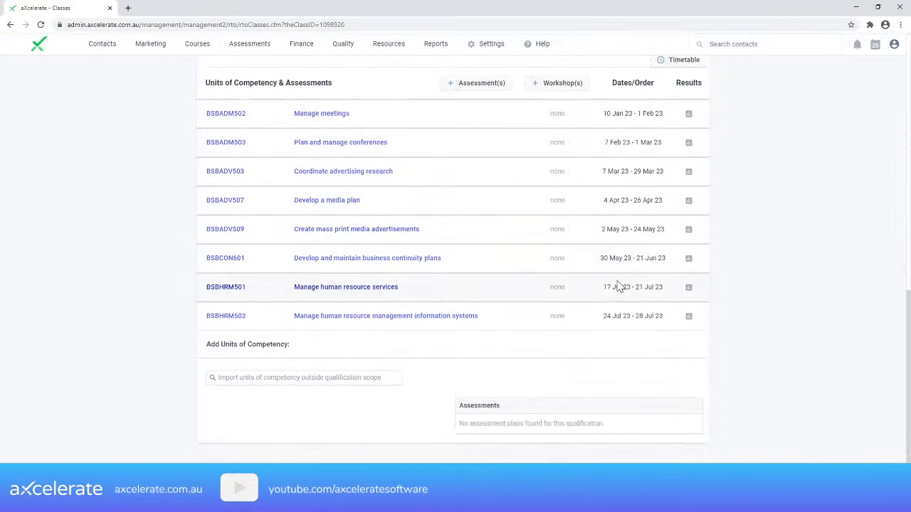
pyautogui.moveTo(602, 259); pyautogui.dragTo(652, 316)
pyautogui.click(743, 299)
pyautogui.scroll(1, 708, 299)
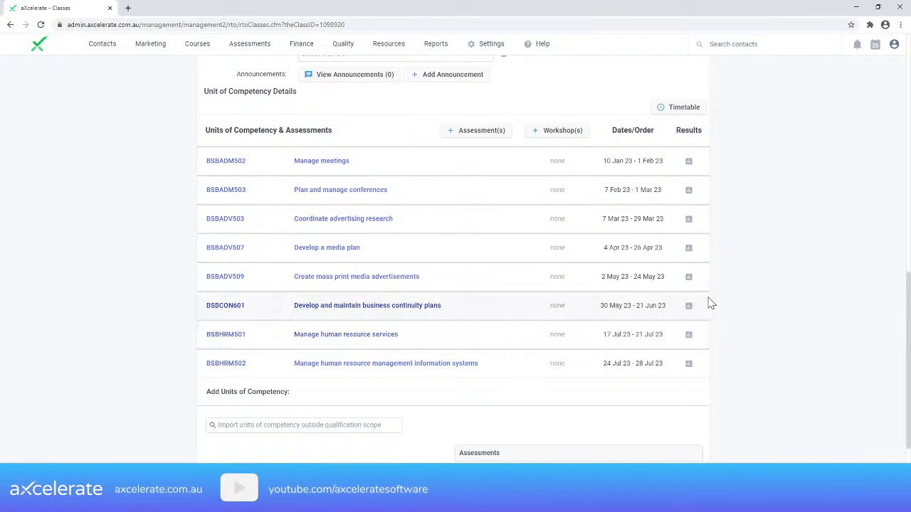
pyautogui.scroll(1, 732, 250)
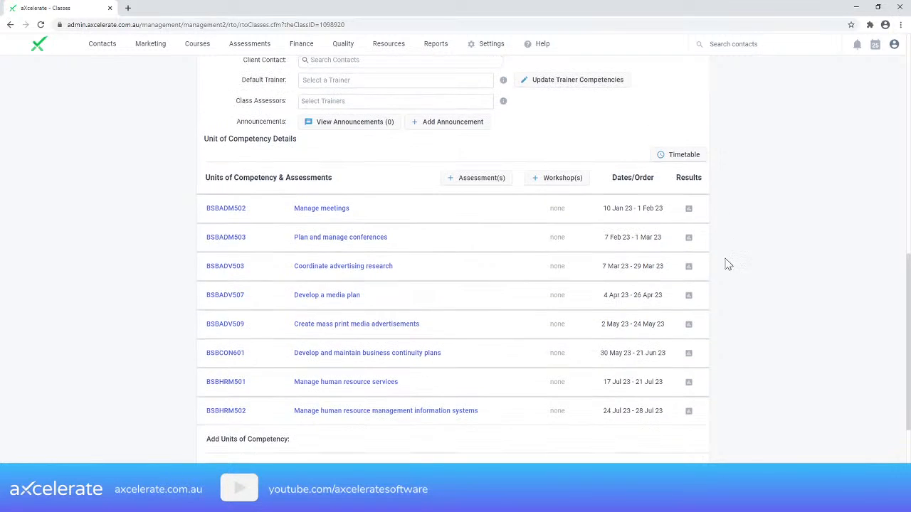
pyautogui.moveTo(611, 208); pyautogui.dragTo(626, 352)
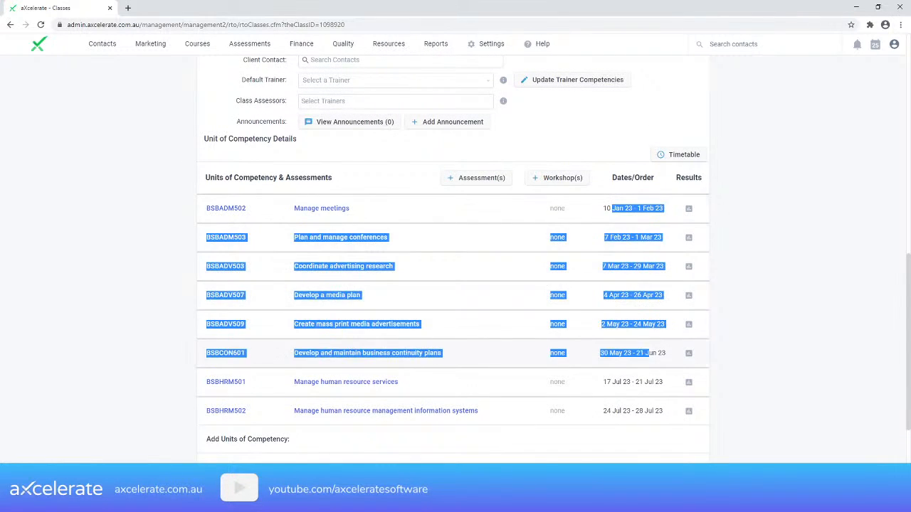
pyautogui.click(626, 353)
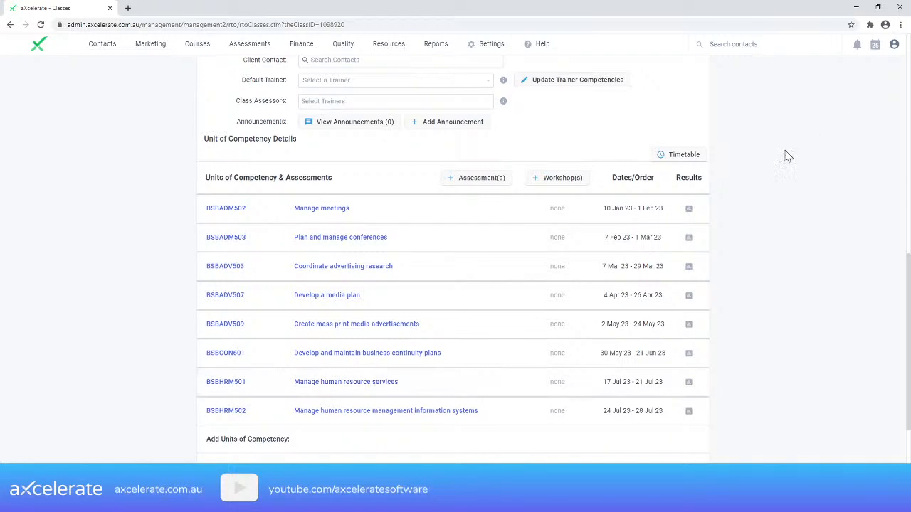
# Open the class timetable setup and start creating a timetable for only the BSBADM502 Manage meetings unit.
pyautogui.click(680, 154)
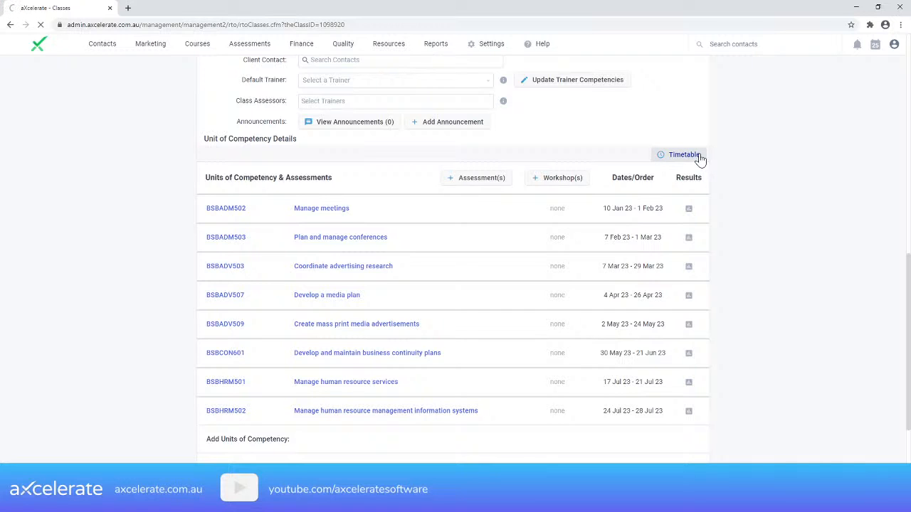
pyautogui.moveTo(377, 274); pyautogui.dragTo(605, 299)
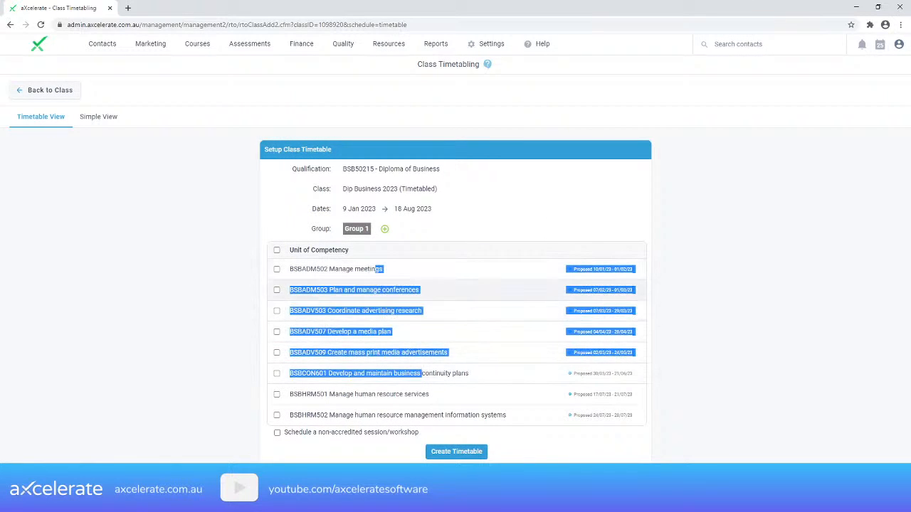
pyautogui.click(601, 293)
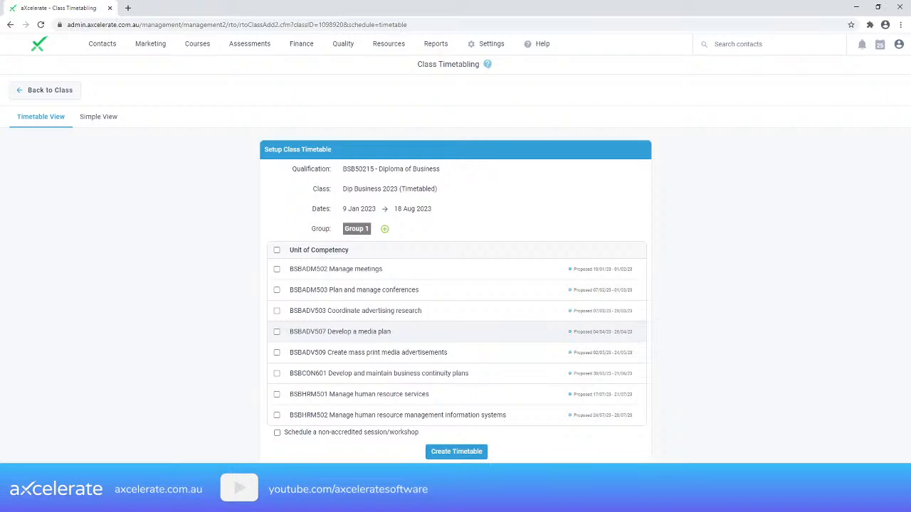
pyautogui.click(277, 270)
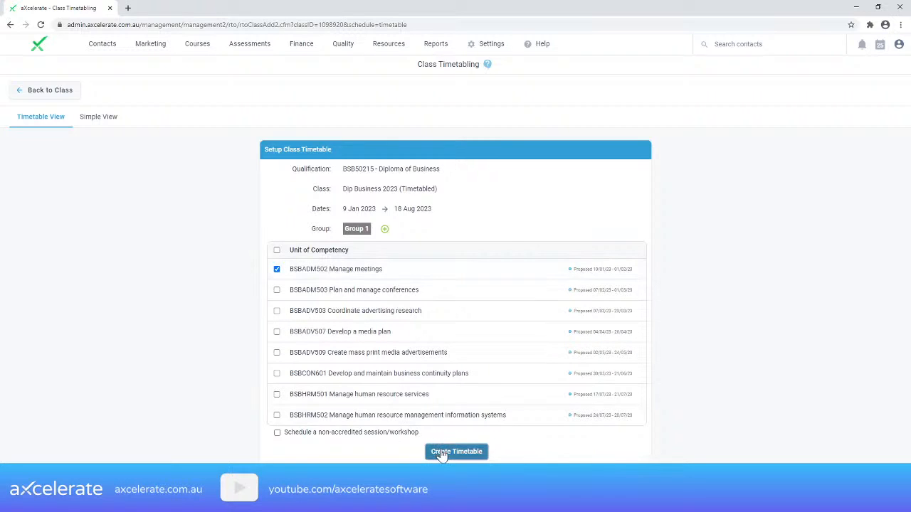
pyautogui.click(457, 451)
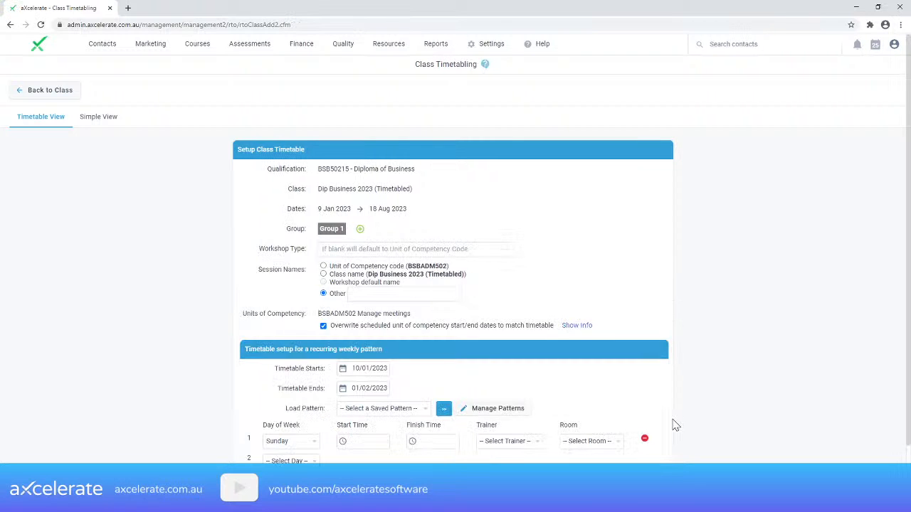
# Name the Manage meetings timetable sessions by the unit of competency code, BSBADM502.
pyautogui.scroll(-1, 532, 292)
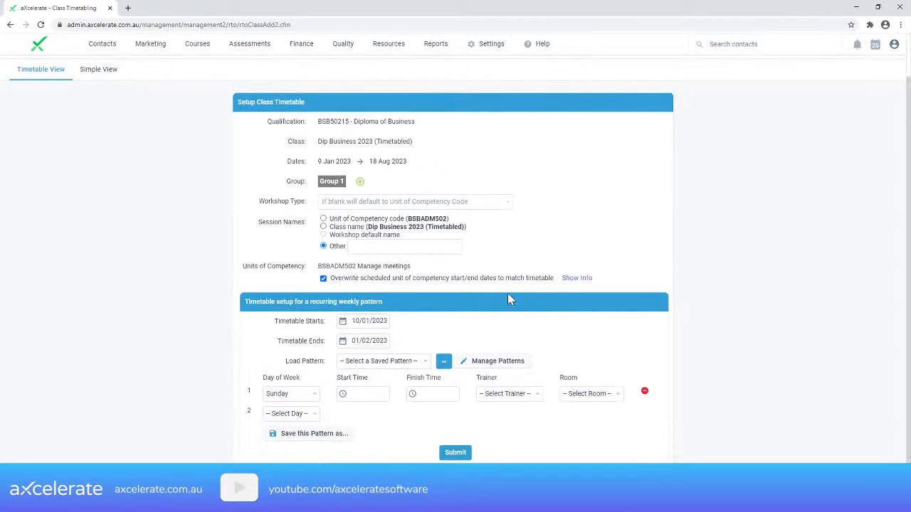
pyautogui.scroll(-1, 517, 235)
pyautogui.click(397, 236)
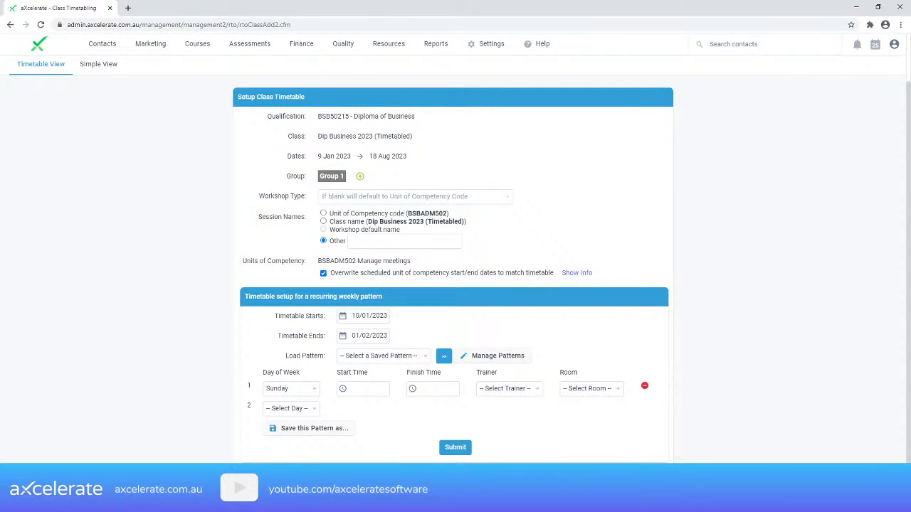
pyautogui.click(356, 218)
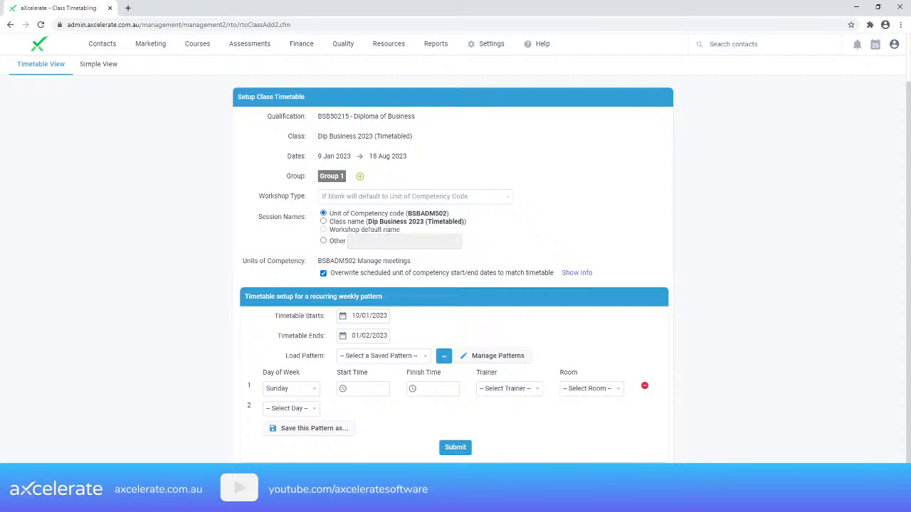
# Examine the option that overwrites the scheduled unit of competency start and end dates to match the timetable.
pyautogui.moveTo(326, 278); pyautogui.dragTo(545, 276)
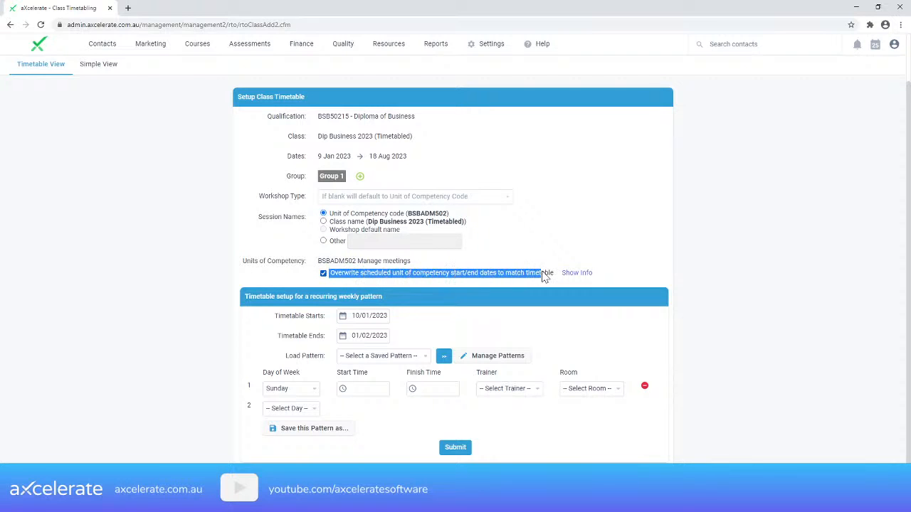
pyautogui.click(545, 276)
pyautogui.click(323, 274)
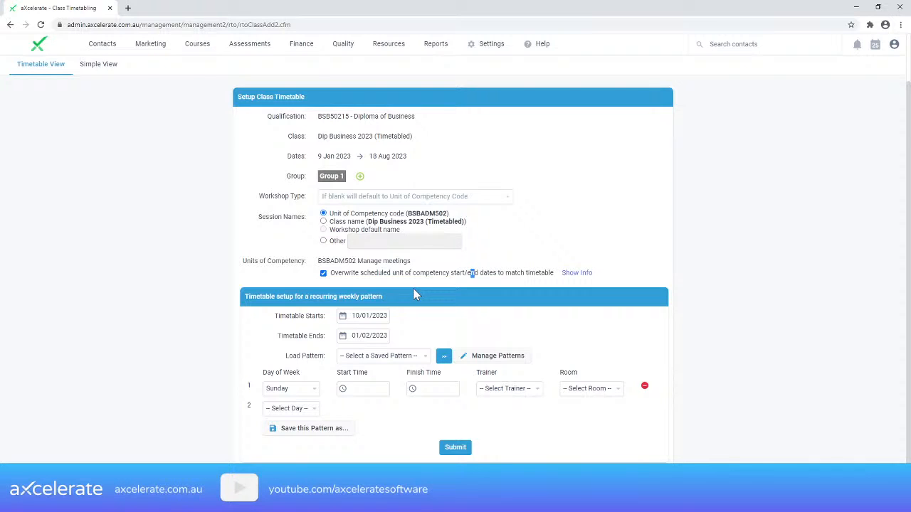
pyautogui.click(469, 246)
pyautogui.click(367, 275)
pyautogui.moveTo(331, 276); pyautogui.dragTo(539, 279)
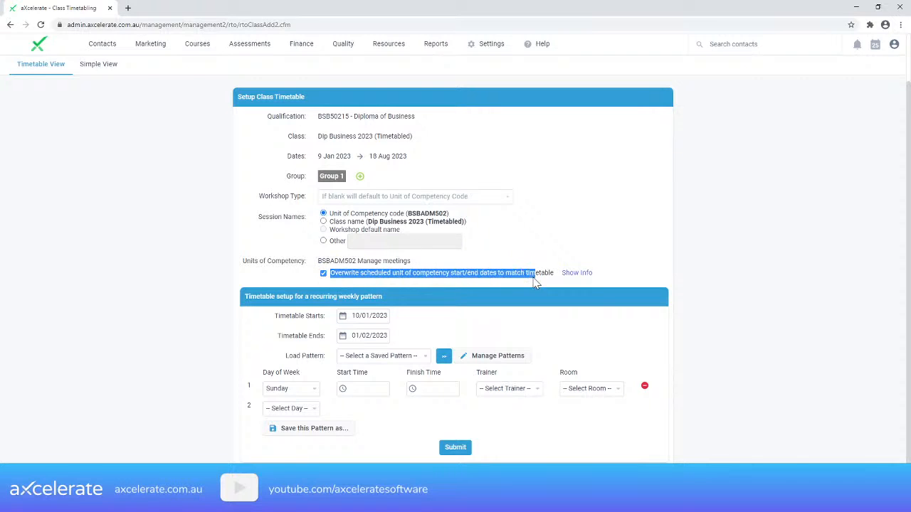
pyautogui.click(532, 262)
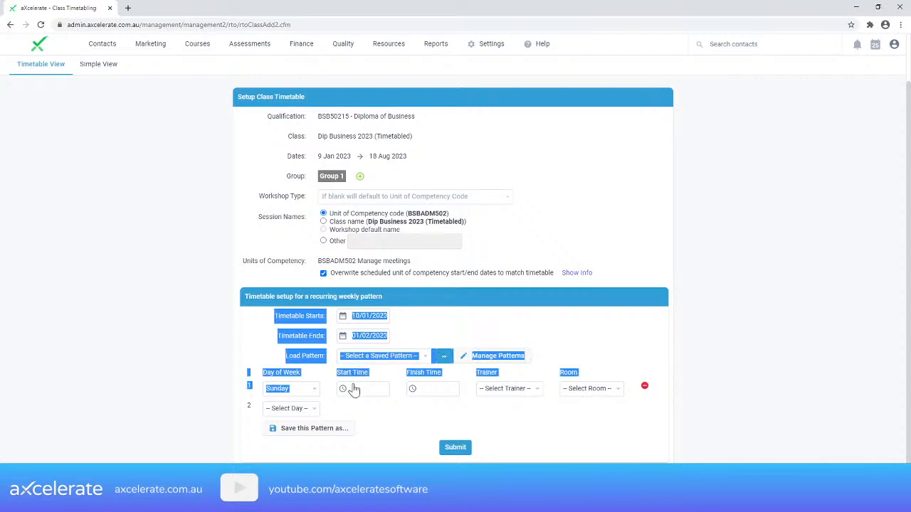
# Load the saved 9-4 Tue-Wed-Thus pattern into the BSBADM502 recurring weekly timetable.
pyautogui.click(411, 355)
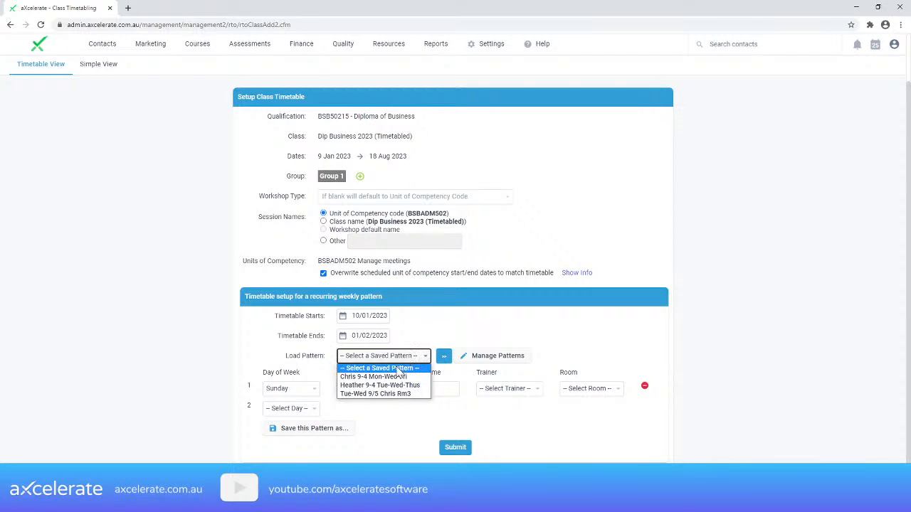
pyautogui.click(394, 385)
pyautogui.click(443, 356)
# Submit the BSBADM502 timetable and confirm all of its proposed session dates.
pyautogui.scroll(-3, 558, 295)
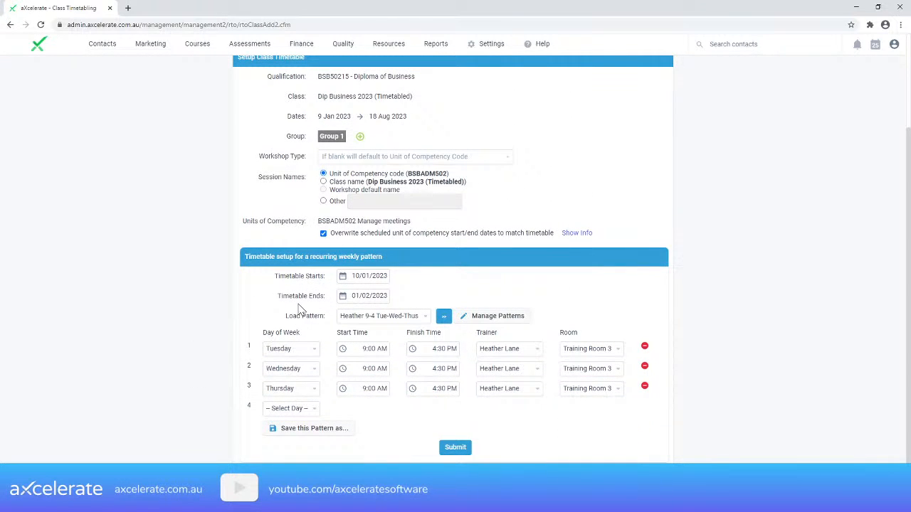
pyautogui.click(454, 448)
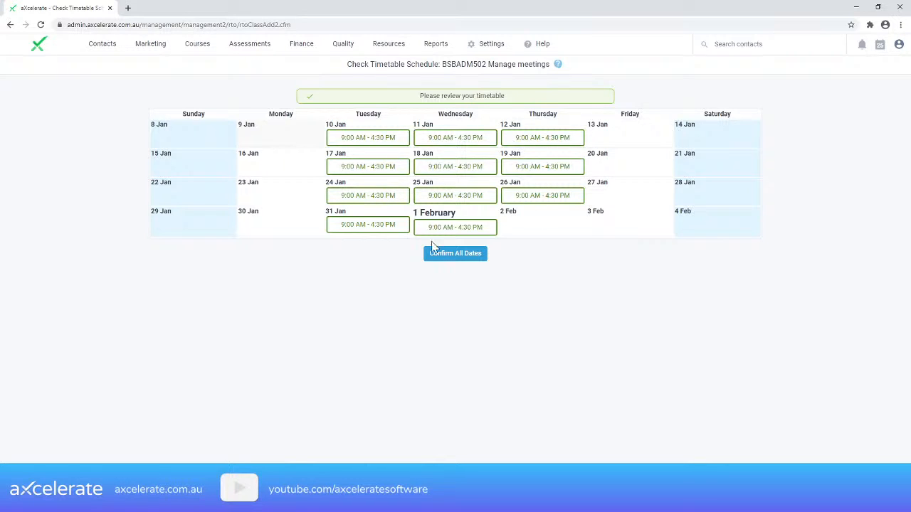
pyautogui.click(459, 257)
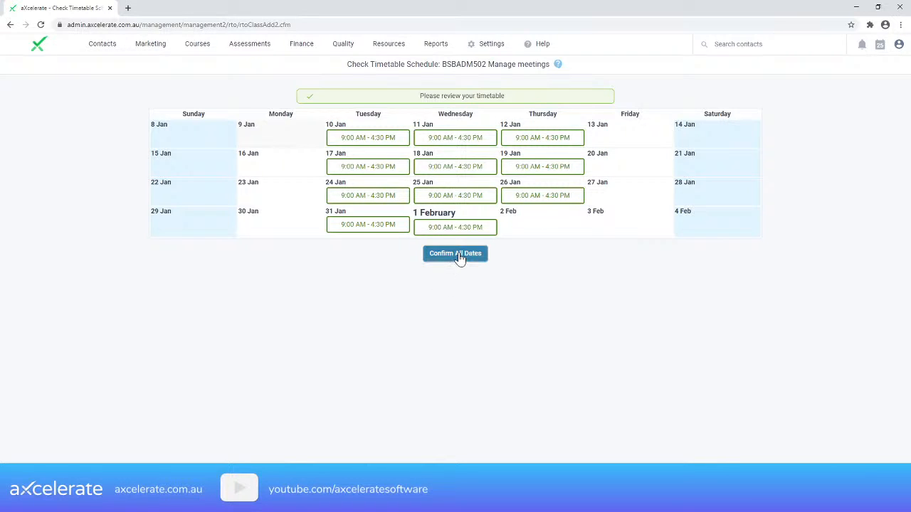
pyautogui.click(459, 257)
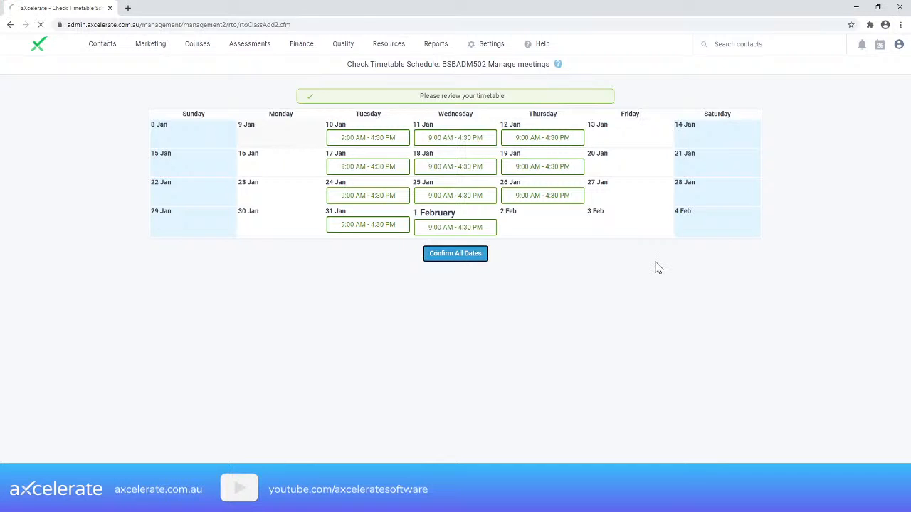
# Examine the saved BSBADM502 dates, the other units' proposed dates and the option to apply the existing timetable pattern.
pyautogui.scroll(-1, 658, 268)
pyautogui.moveTo(290, 272); pyautogui.dragTo(671, 275)
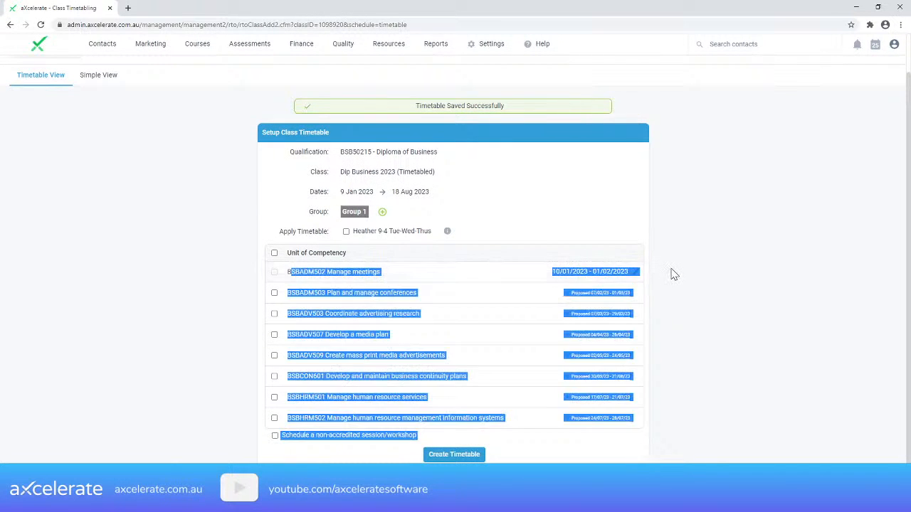
pyautogui.click(658, 278)
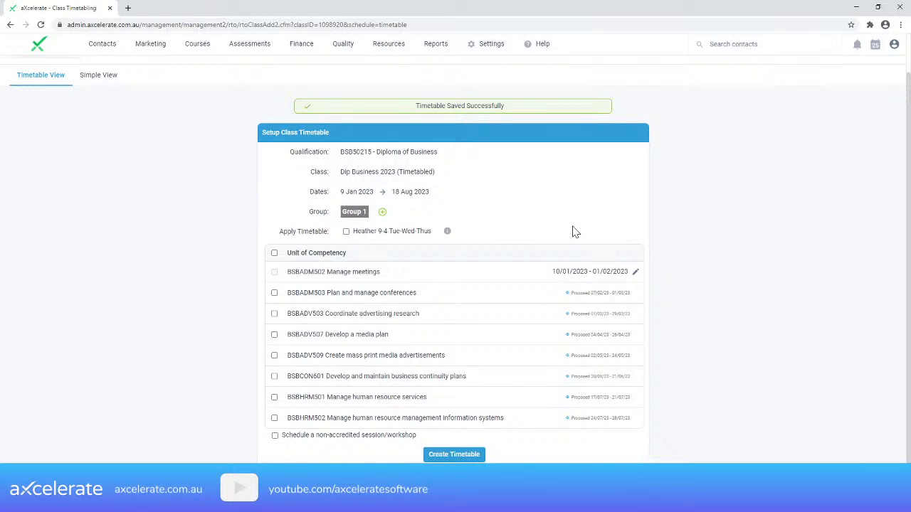
pyautogui.moveTo(279, 232); pyautogui.dragTo(440, 236)
pyautogui.click(484, 222)
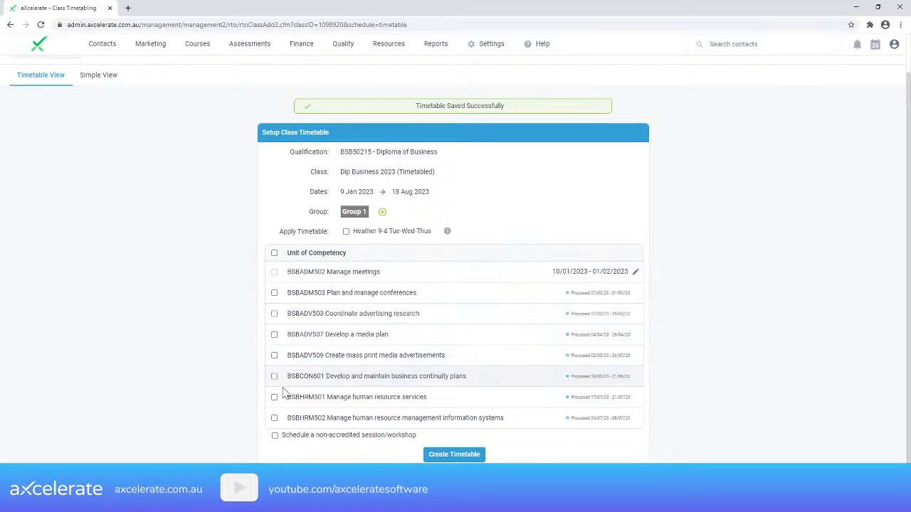
pyautogui.moveTo(588, 293); pyautogui.dragTo(605, 315)
pyautogui.click(685, 305)
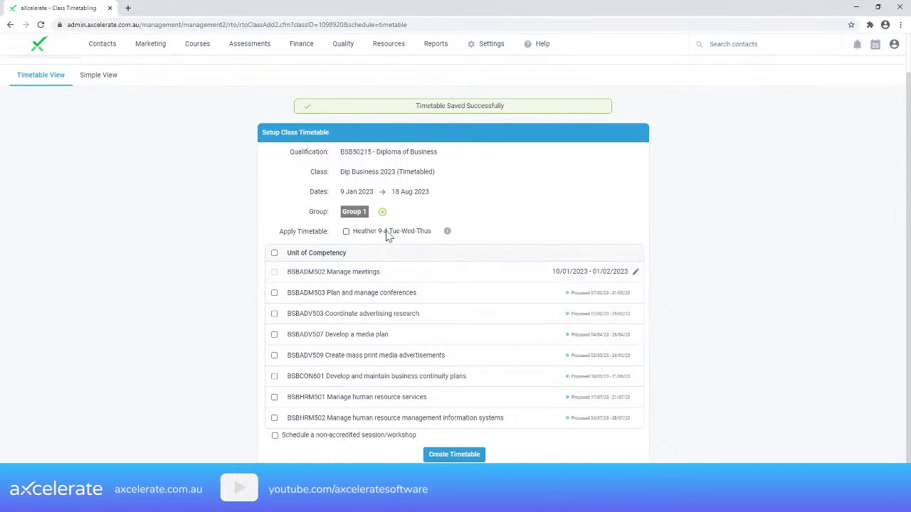
pyautogui.moveTo(552, 272); pyautogui.dragTo(628, 272)
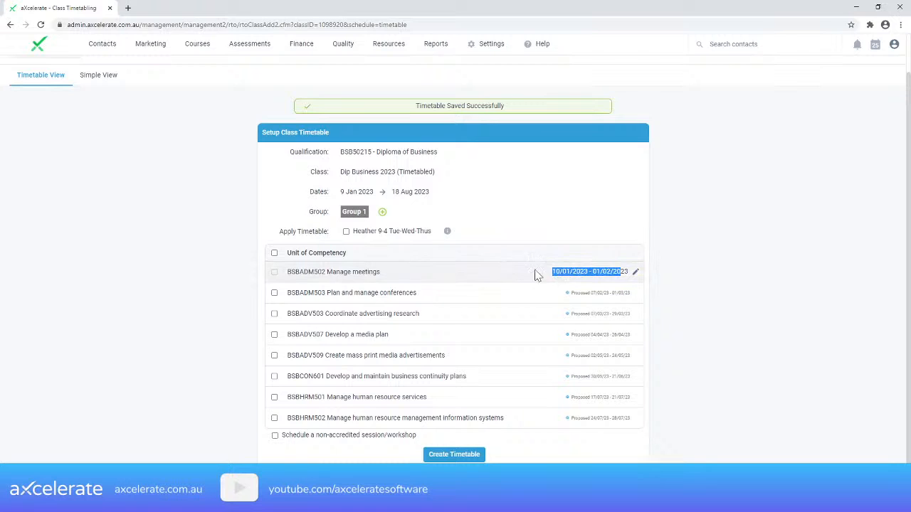
pyautogui.moveTo(429, 233); pyautogui.dragTo(379, 233)
pyautogui.click(379, 233)
pyautogui.click(379, 235)
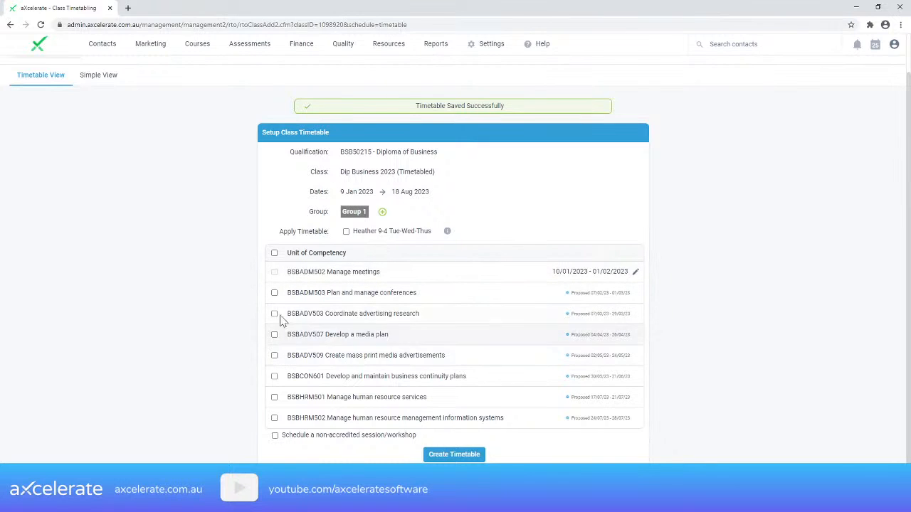
# Select all units still lacking a timetable and choose the saved 9-4 Tue-Wed-Thus pattern to apply to them.
pyautogui.click(274, 253)
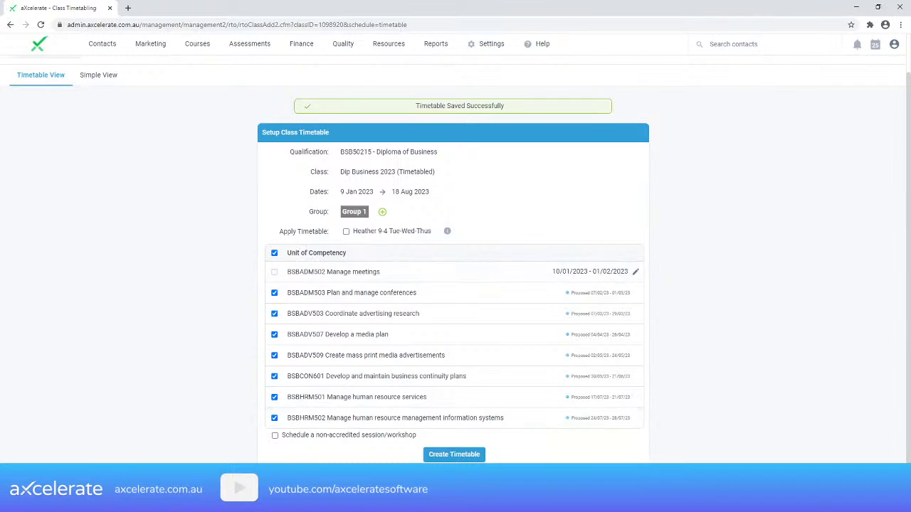
pyautogui.click(347, 232)
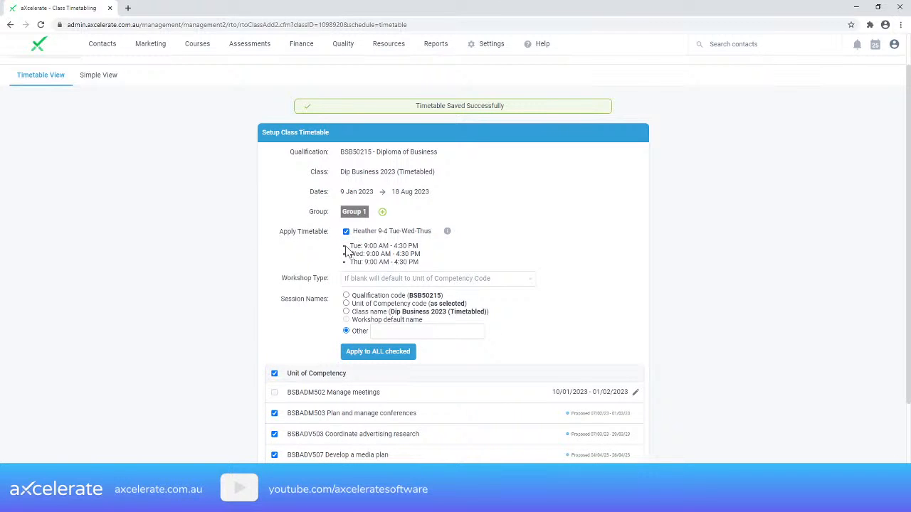
pyautogui.moveTo(350, 245); pyautogui.dragTo(418, 262)
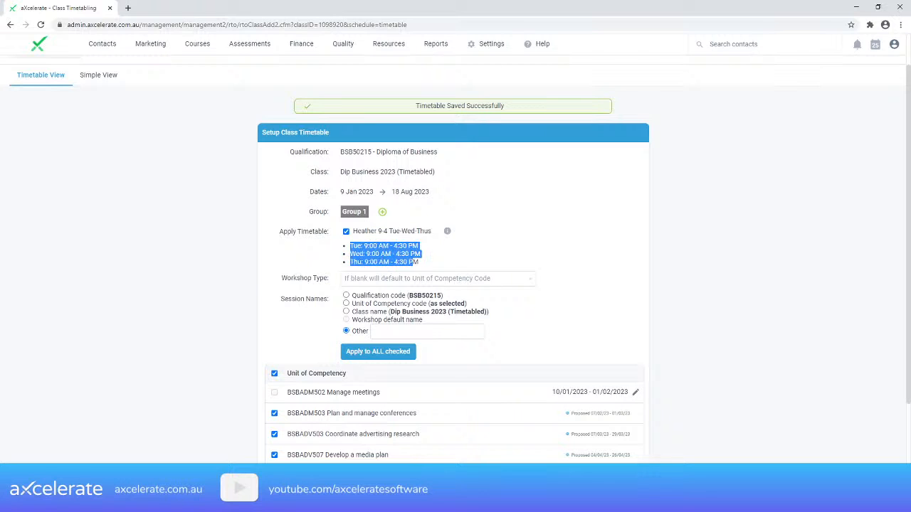
pyautogui.scroll(-1, 399, 243)
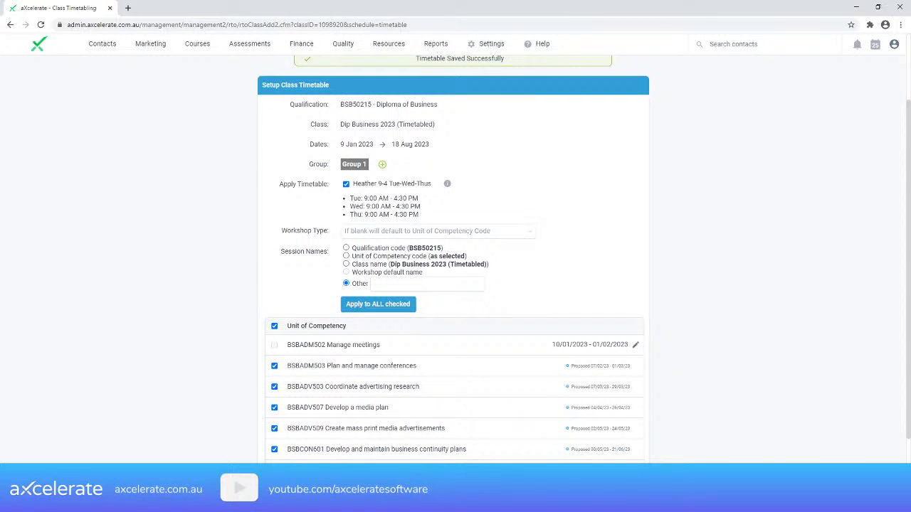
# Apply the pattern to all checked units with sessions named by unit of competency code, and refresh the class timetable.
pyautogui.moveTo(373, 258); pyautogui.dragTo(461, 261)
pyautogui.click(359, 259)
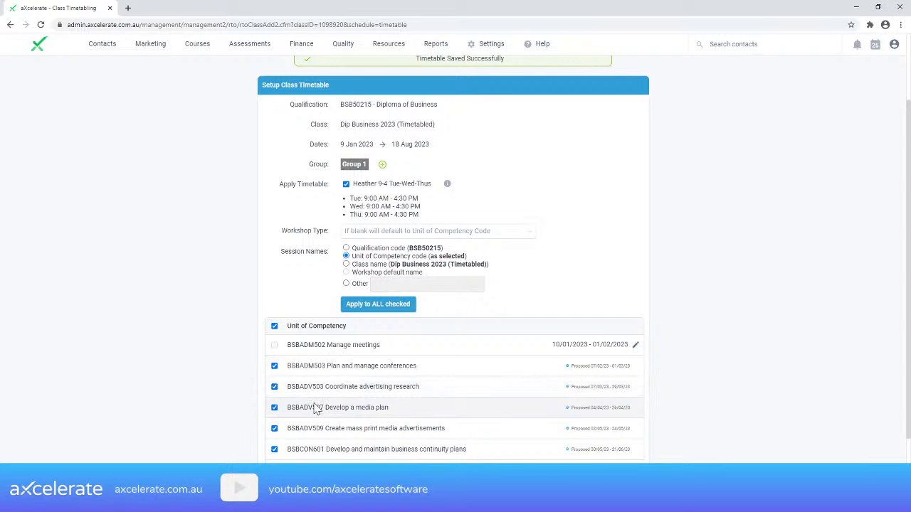
pyautogui.scroll(-1, 302, 288)
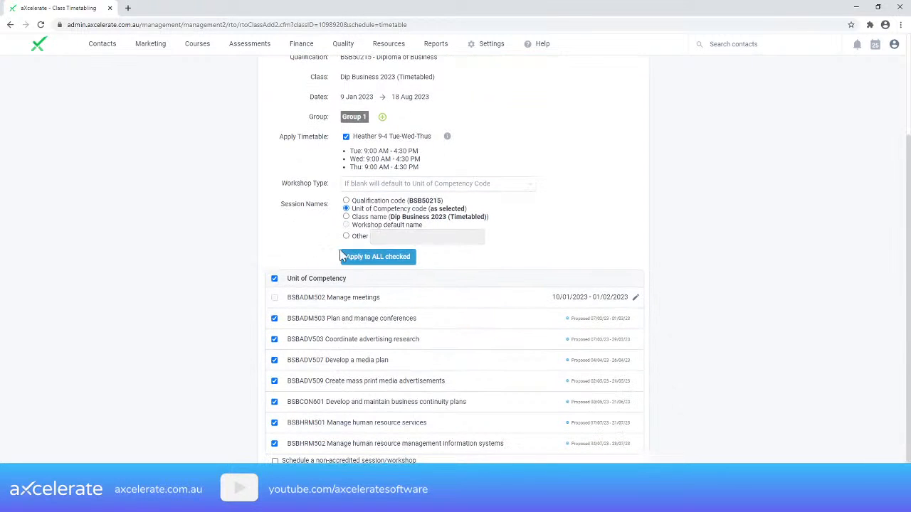
pyautogui.click(379, 260)
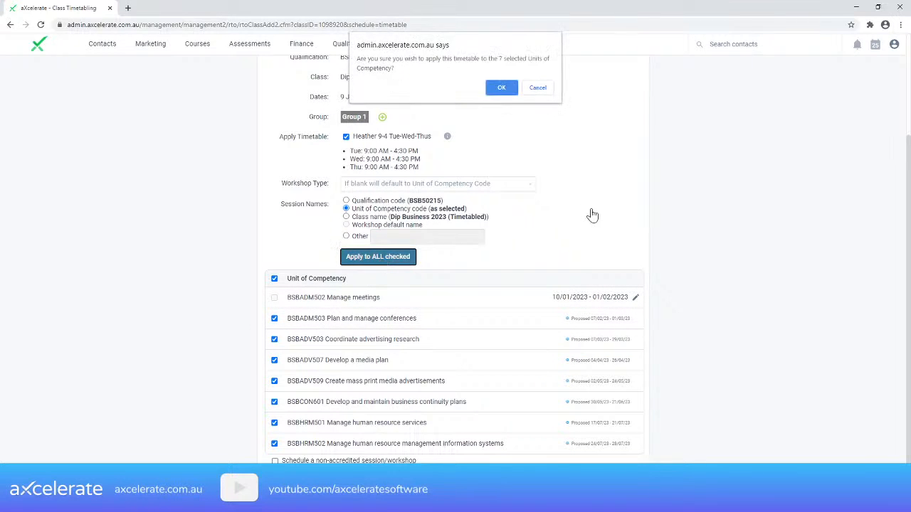
pyautogui.click(497, 91)
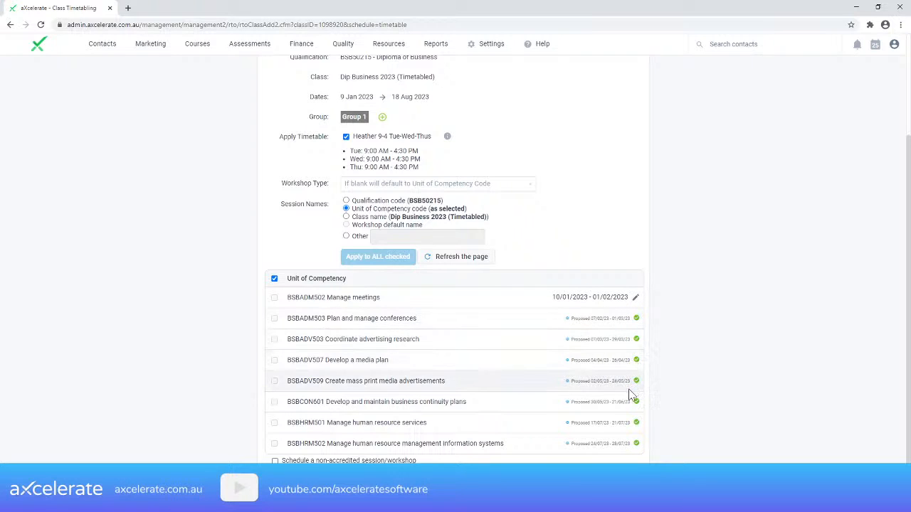
pyautogui.click(463, 262)
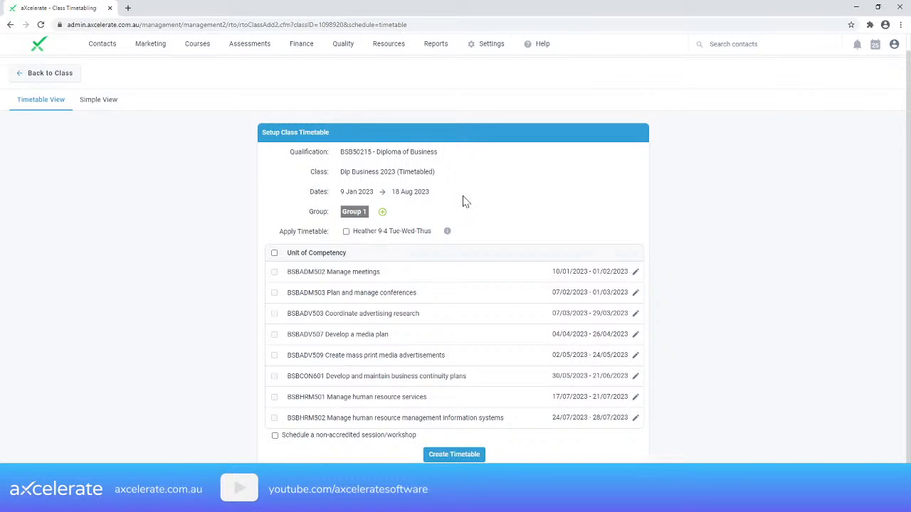
# Review the timetabled dates of the Dip Business 2023 (Timetabled) units.
pyautogui.moveTo(283, 232); pyautogui.dragTo(324, 232)
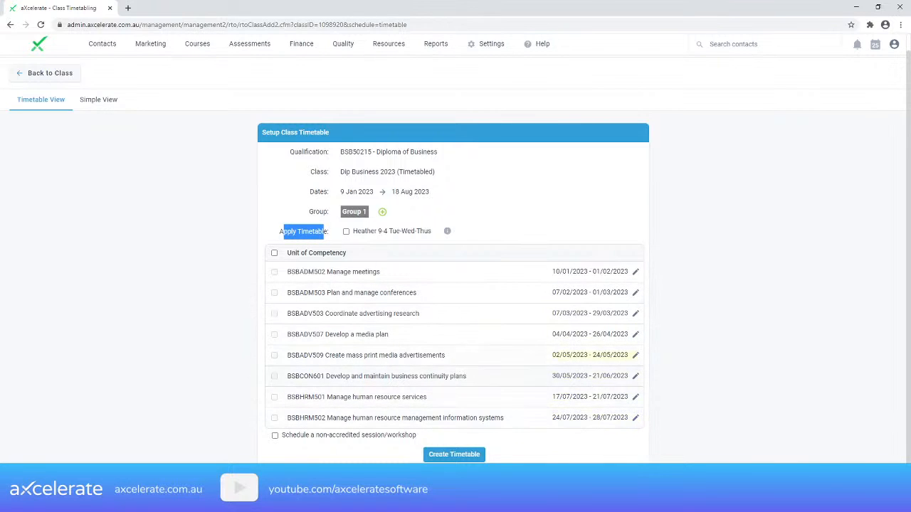
pyautogui.moveTo(555, 272); pyautogui.dragTo(588, 314)
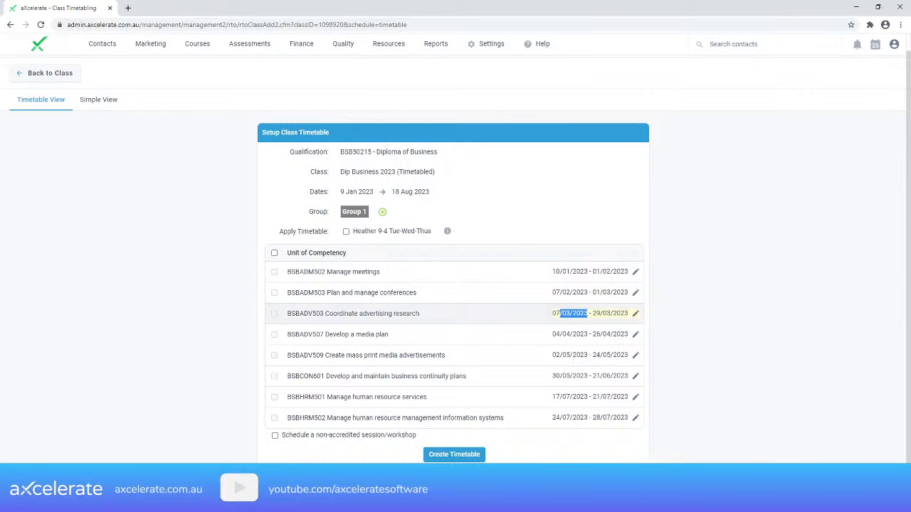
pyautogui.click(593, 235)
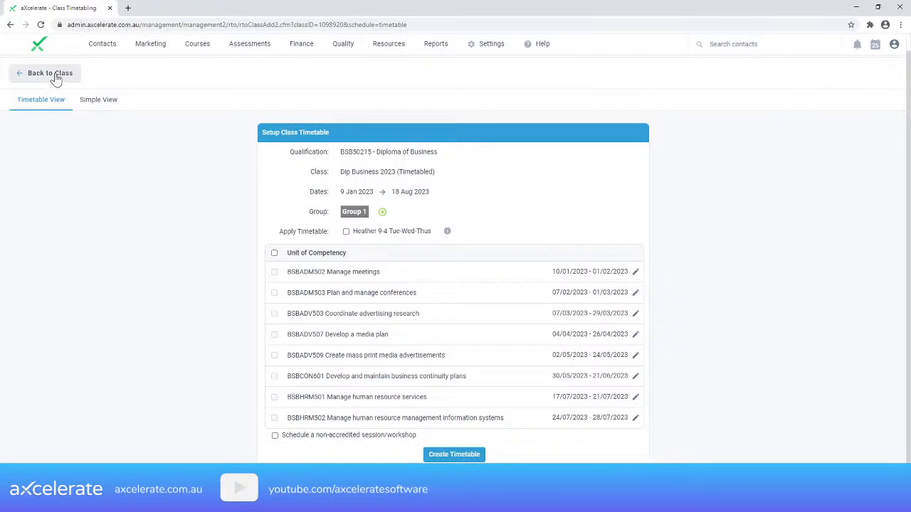
# Open the list of classes and compare the start and finish dates of the 2022 and 2023 Dip Business classes.
pyautogui.moveTo(197, 45)
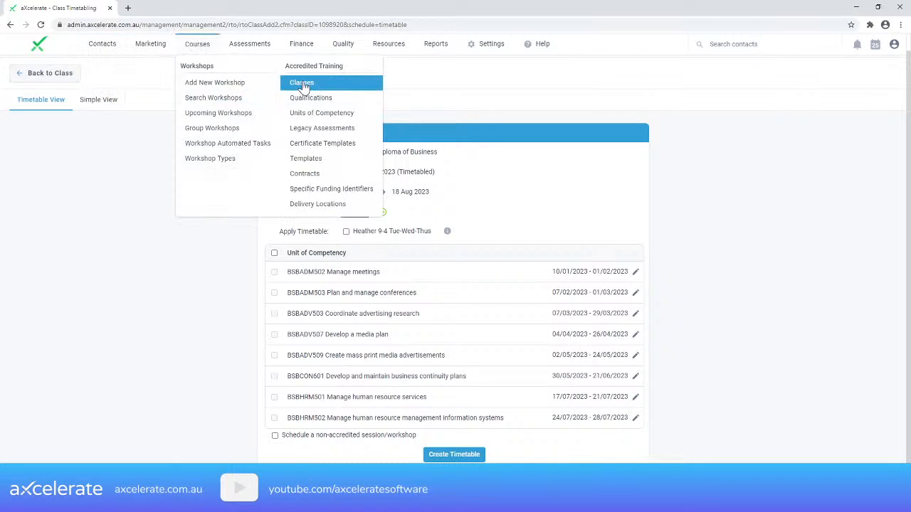
pyautogui.click(301, 84)
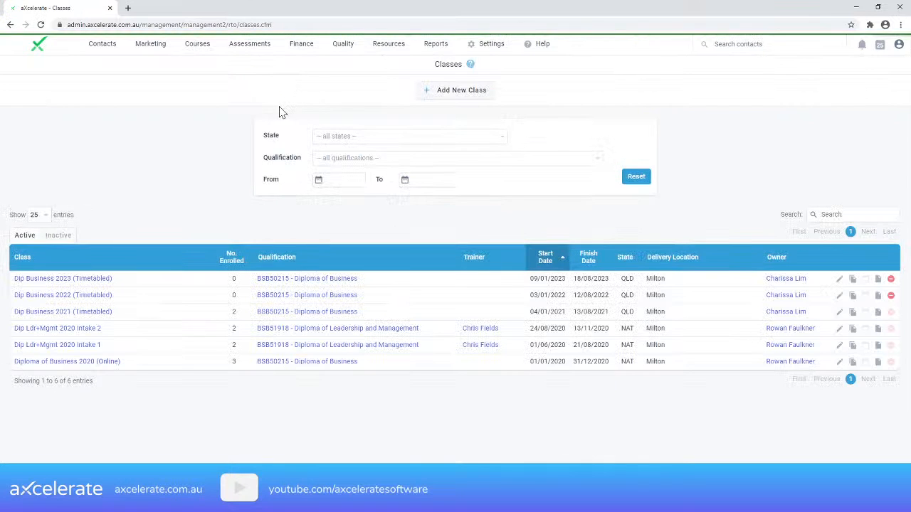
pyautogui.moveTo(141, 299); pyautogui.dragTo(529, 295)
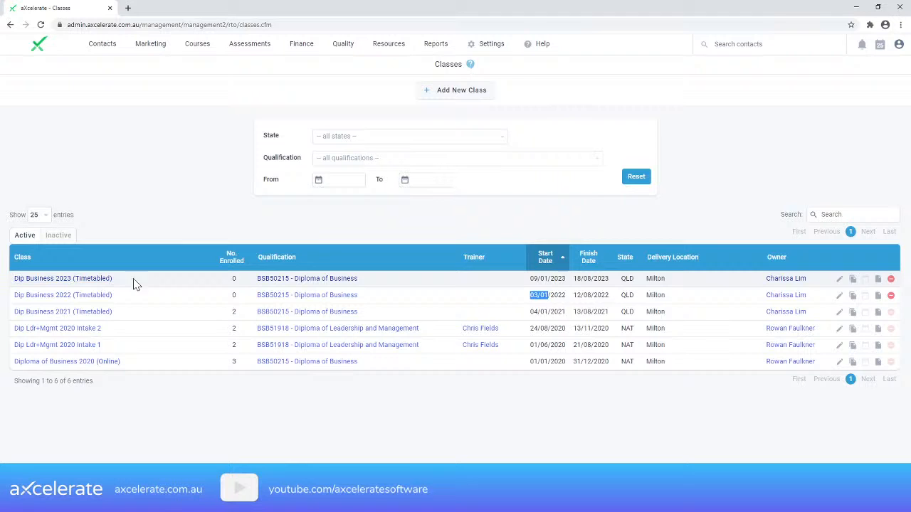
pyautogui.click(552, 291)
pyautogui.moveTo(534, 280); pyautogui.dragTo(605, 295)
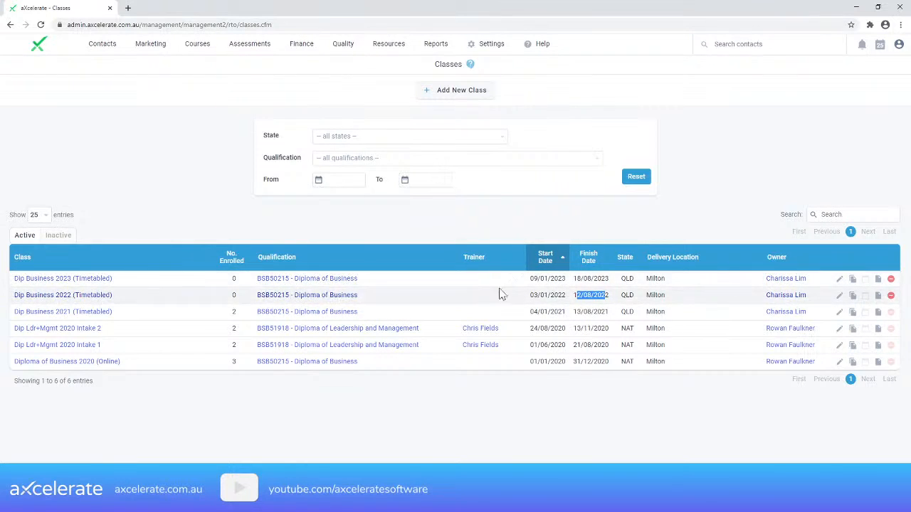
pyautogui.click(558, 282)
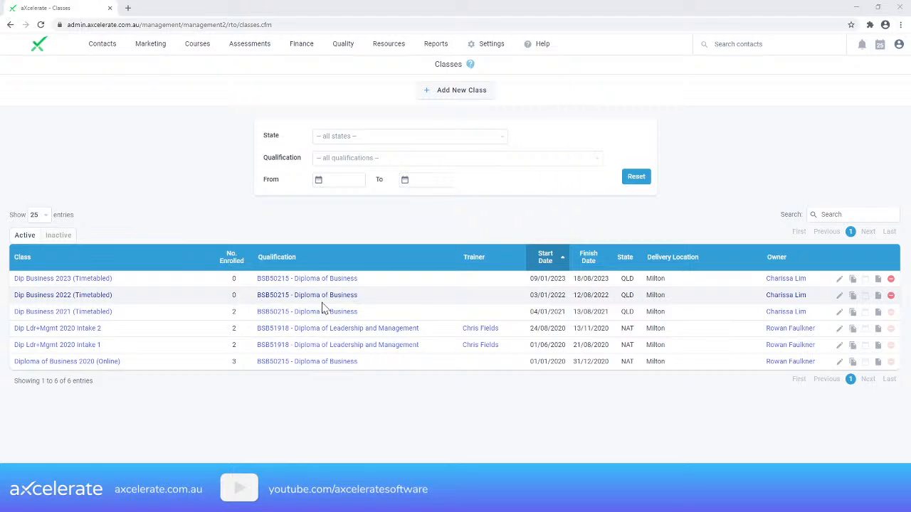
# Open the Dip Business 2022 (Timetabled) class for updating and examine its units' scheduled dates.
pyautogui.click(839, 298)
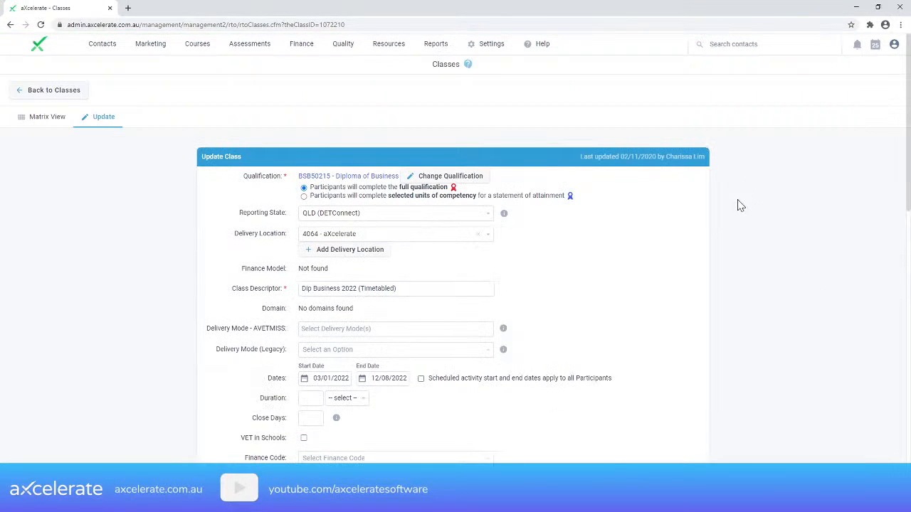
pyautogui.scroll(-8, 758, 217)
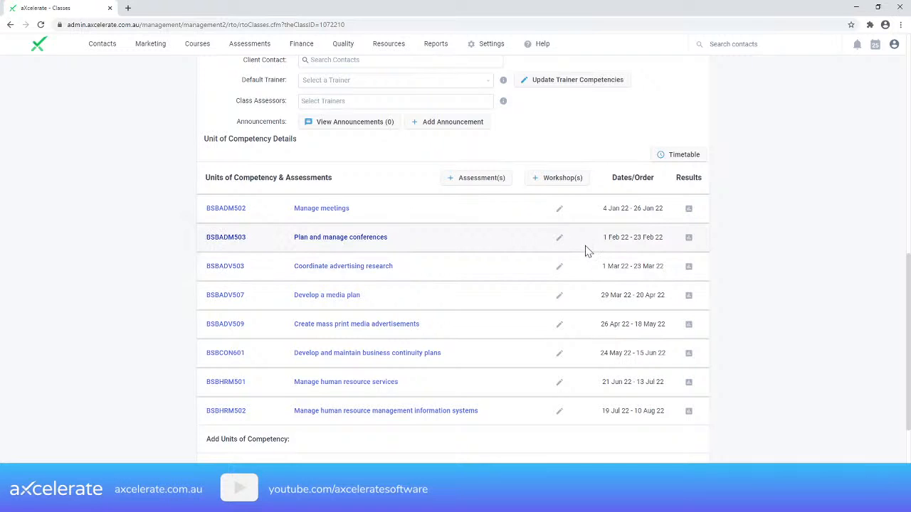
pyautogui.click(160, 196)
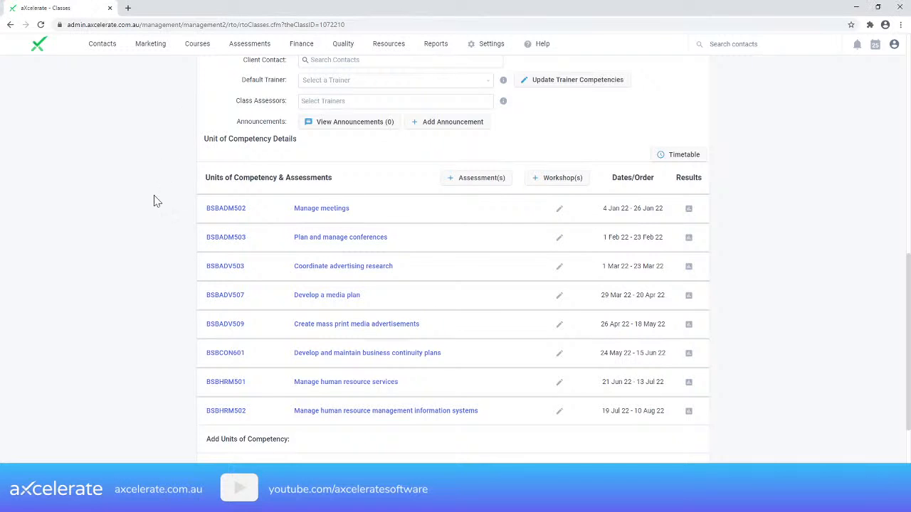
# Enrol the contact as tentative in the Dip Business 2022 (Timetabled) class from its class matrix.
pyautogui.scroll(6, 159, 197)
pyautogui.scroll(3, 163, 199)
pyautogui.click(40, 116)
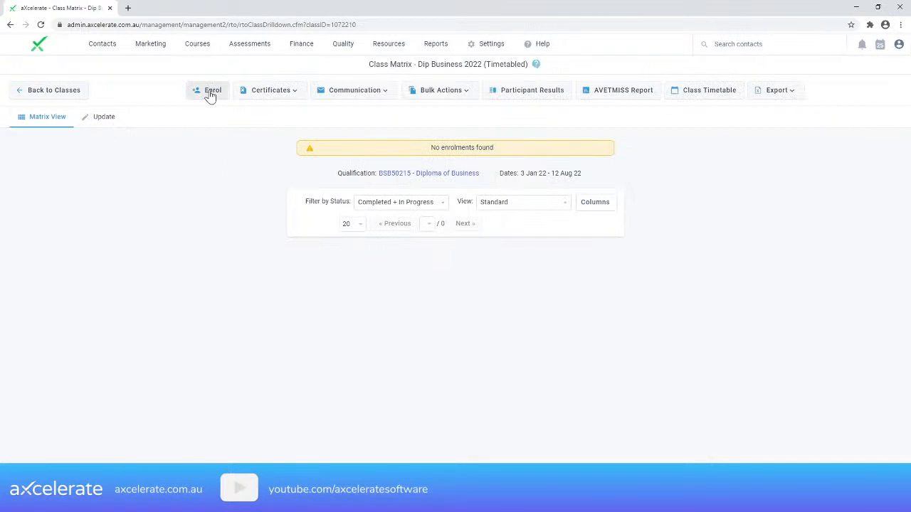
pyautogui.click(210, 92)
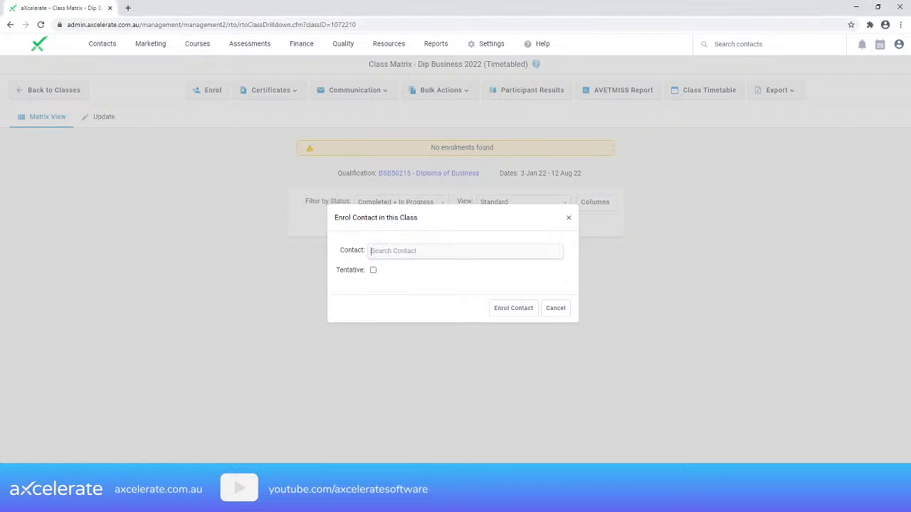
pyautogui.write('gord')
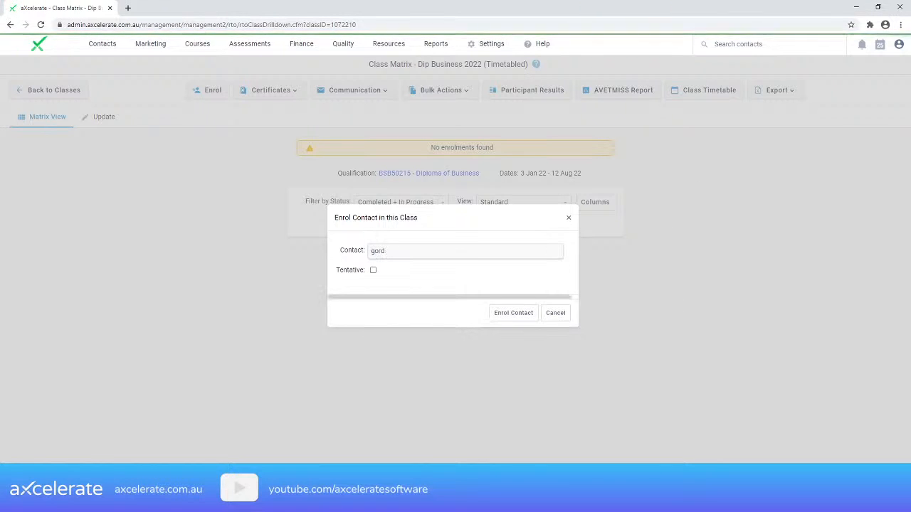
pyautogui.click(508, 273)
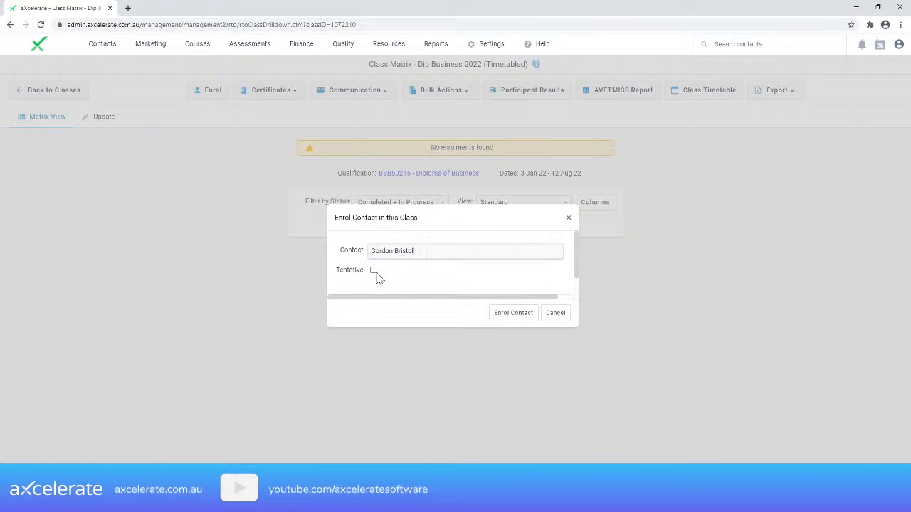
pyautogui.click(372, 271)
pyautogui.click(501, 319)
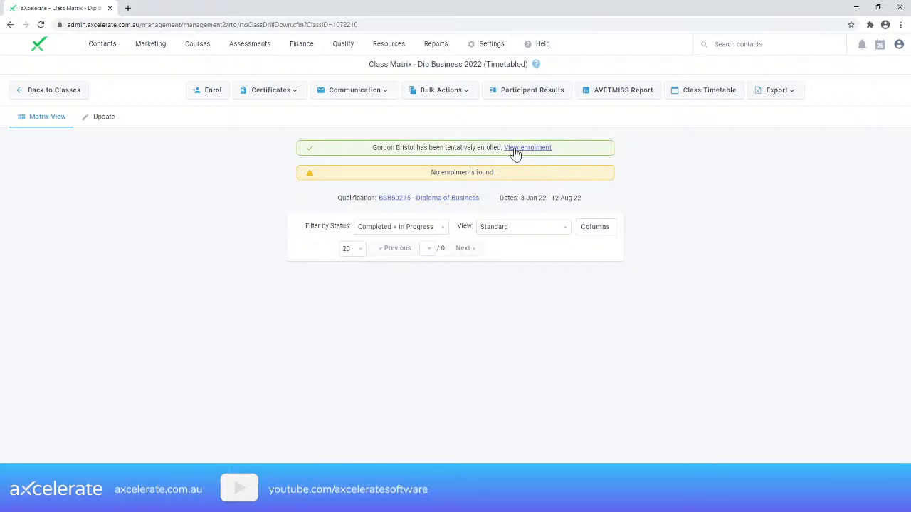
# Filter the class matrix by Tentative status and open the newly enrolled participant's enrolment record.
pyautogui.click(437, 229)
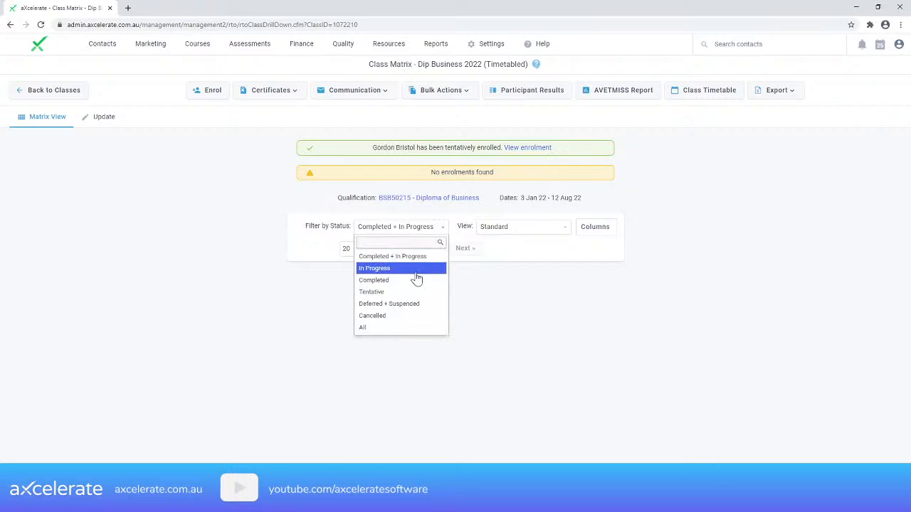
pyautogui.click(403, 293)
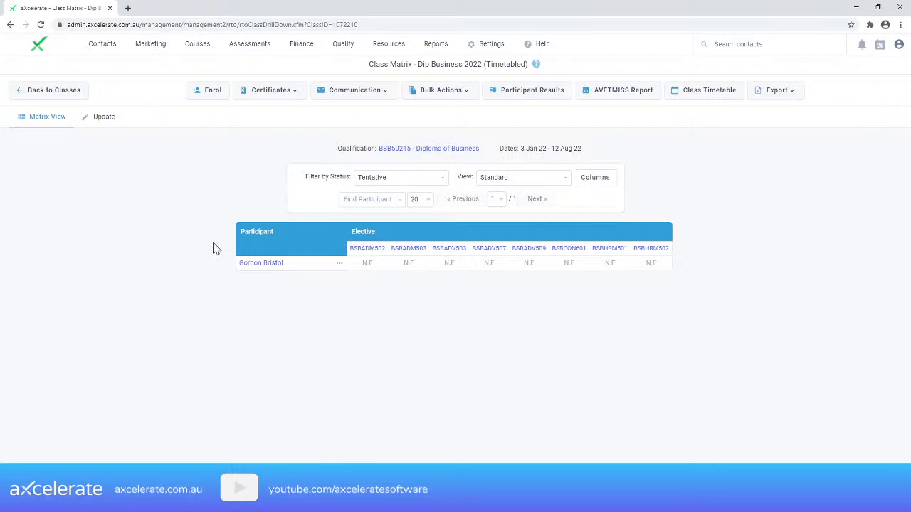
pyautogui.click(367, 263)
pyautogui.click(265, 268)
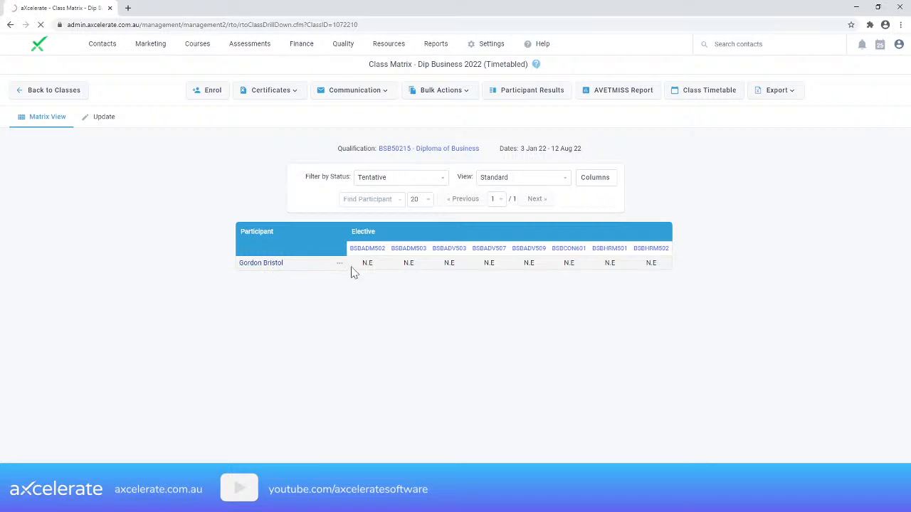
# Set the enrolment's commencement date to 01/03/2022.
pyautogui.scroll(-2, 448, 281)
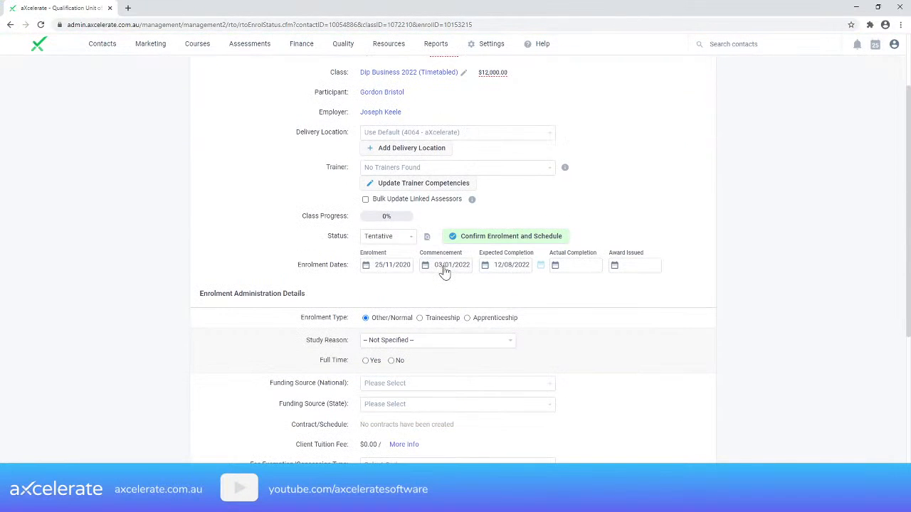
pyautogui.click(444, 271)
pyautogui.tripleClick(444, 270)
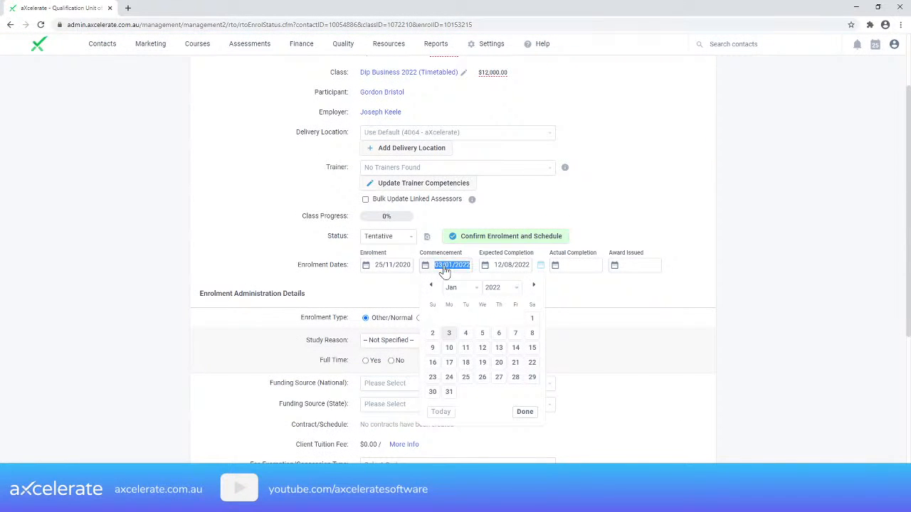
pyautogui.write('01/03/2022')
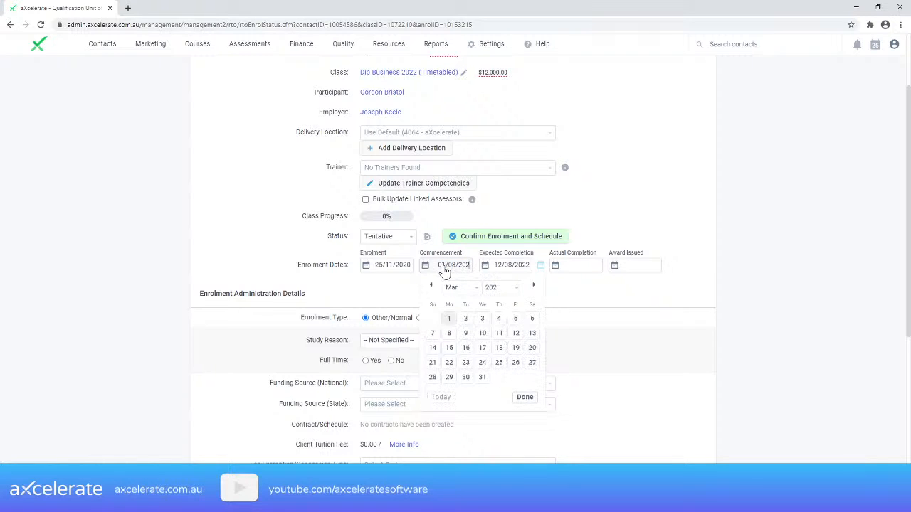
pyautogui.click(755, 220)
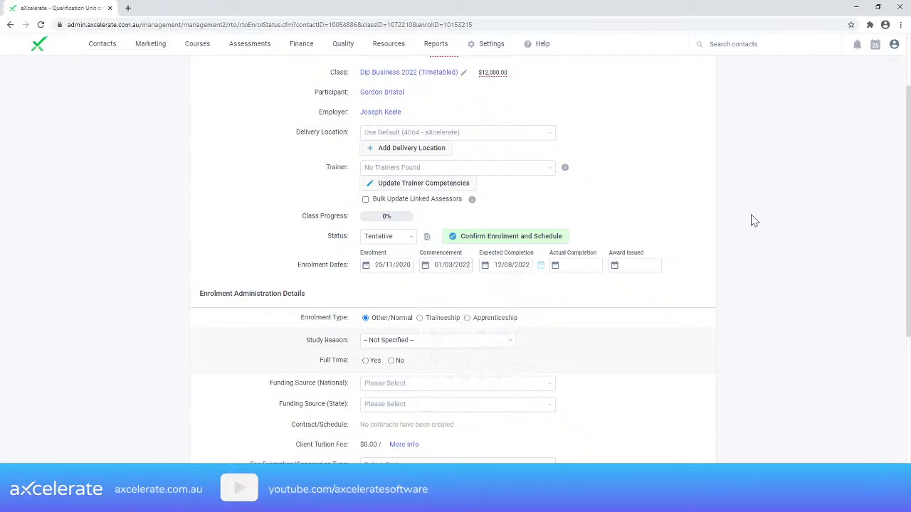
# Calculate the enrolment's expected completion date as 52 weeks from commencement using the date calculator.
pyautogui.click(540, 270)
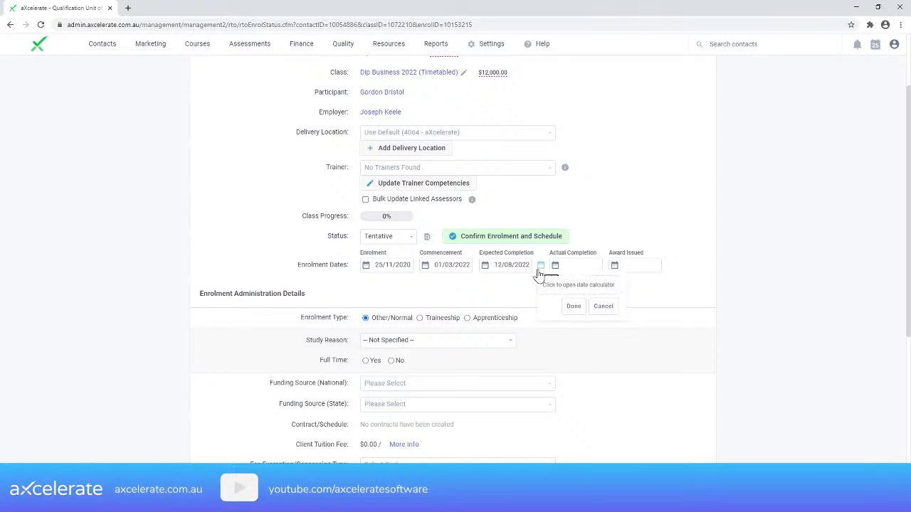
pyautogui.write('52')
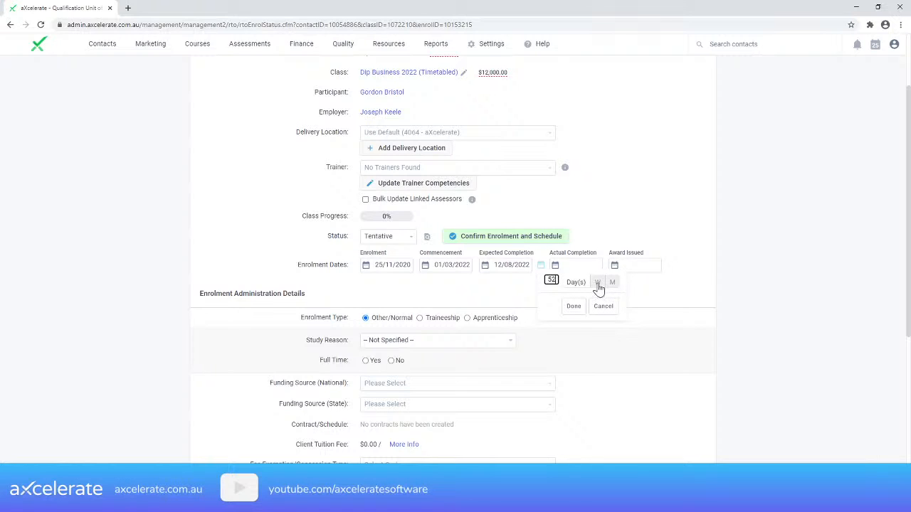
pyautogui.click(598, 283)
pyautogui.click(578, 307)
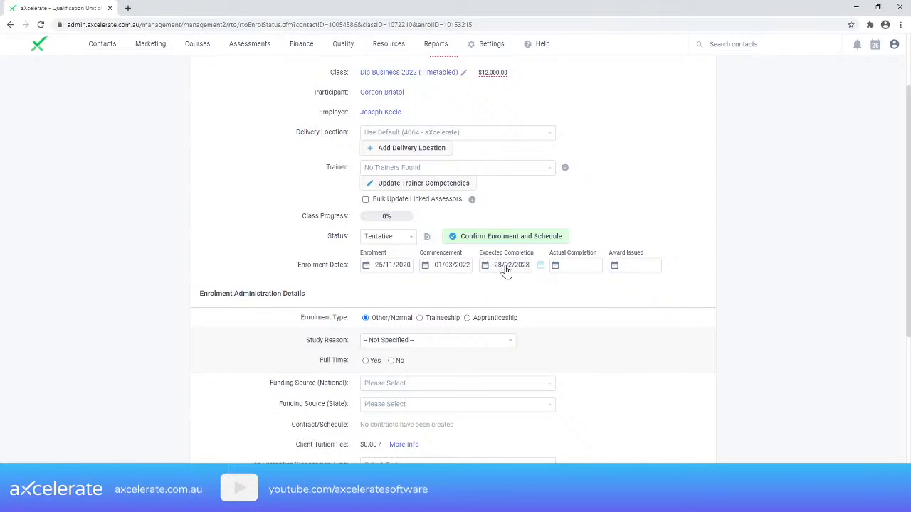
# Set the enrolment's expected completion date to 27/02/2023.
pyautogui.click(503, 270)
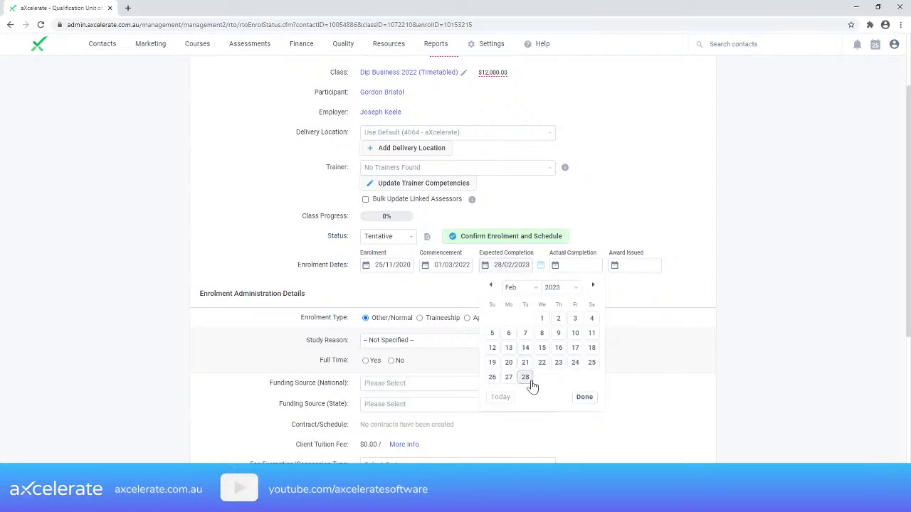
pyautogui.click(455, 265)
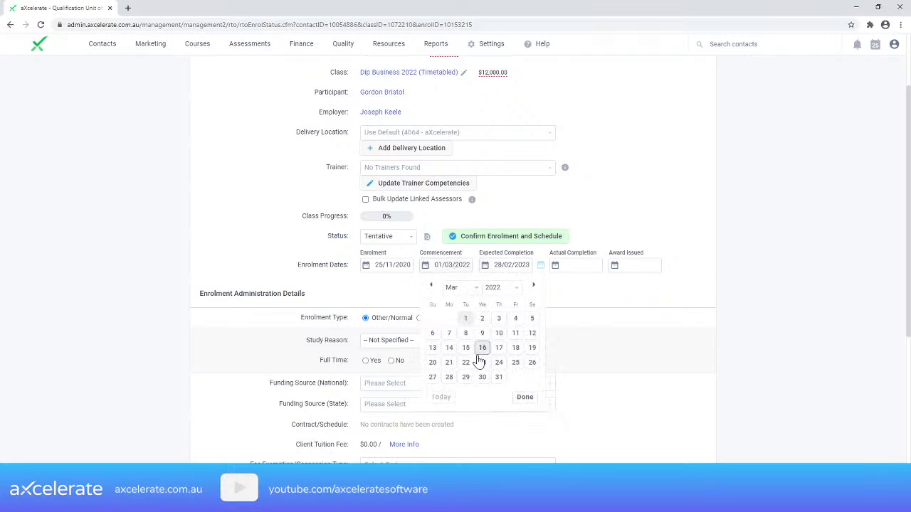
pyautogui.click(505, 271)
pyautogui.click(508, 377)
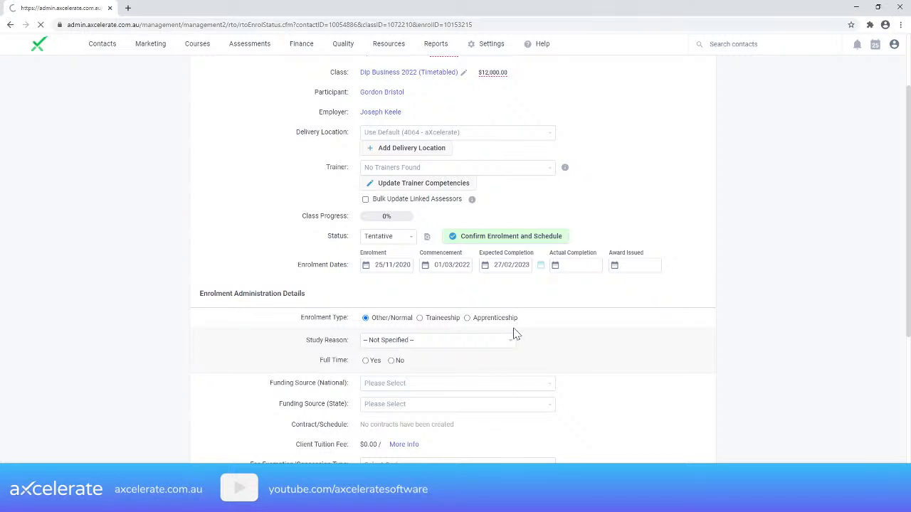
# Start confirming and scheduling the participant's tentative enrolment in the Dip Business 2022 (Timetabled) class.
pyautogui.scroll(-2, 529, 311)
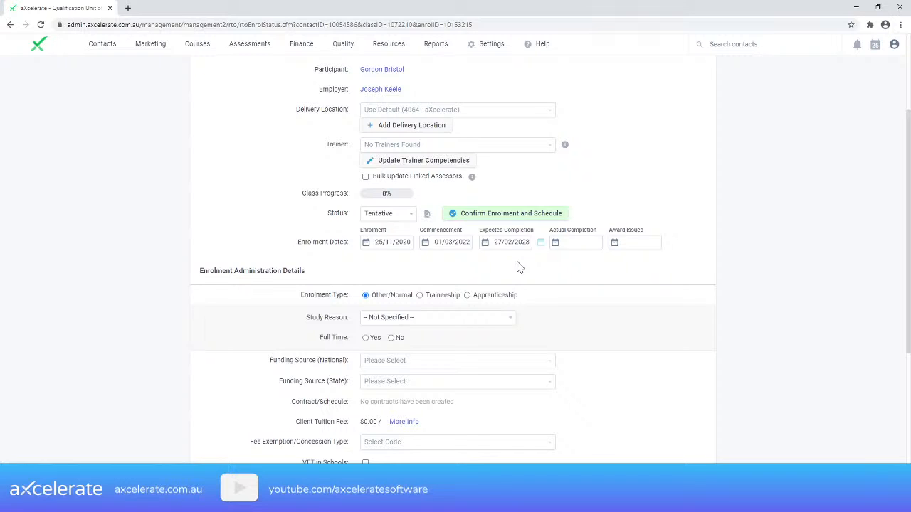
pyautogui.click(506, 215)
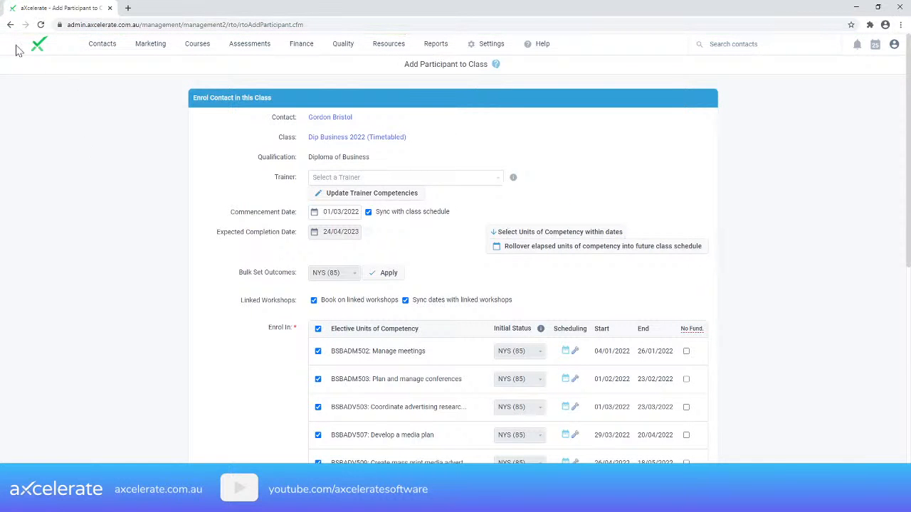
pyautogui.click(10, 24)
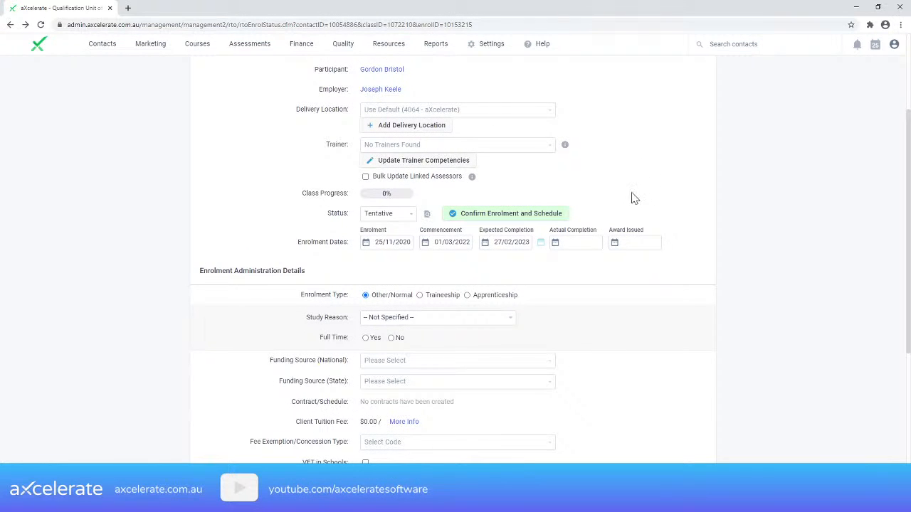
pyautogui.click(515, 217)
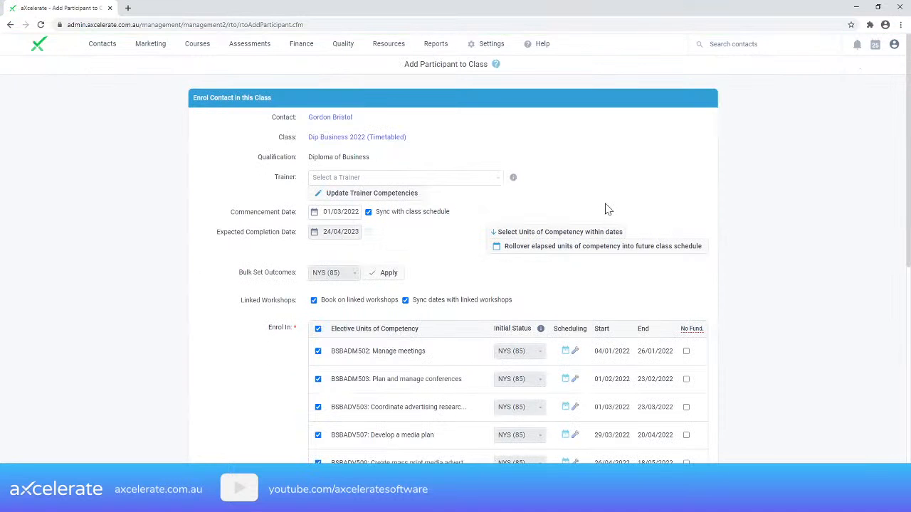
# Roll over the elapsed units of competency into the future class Dip Business 2023 (Timetabled).
pyautogui.scroll(-2, 609, 208)
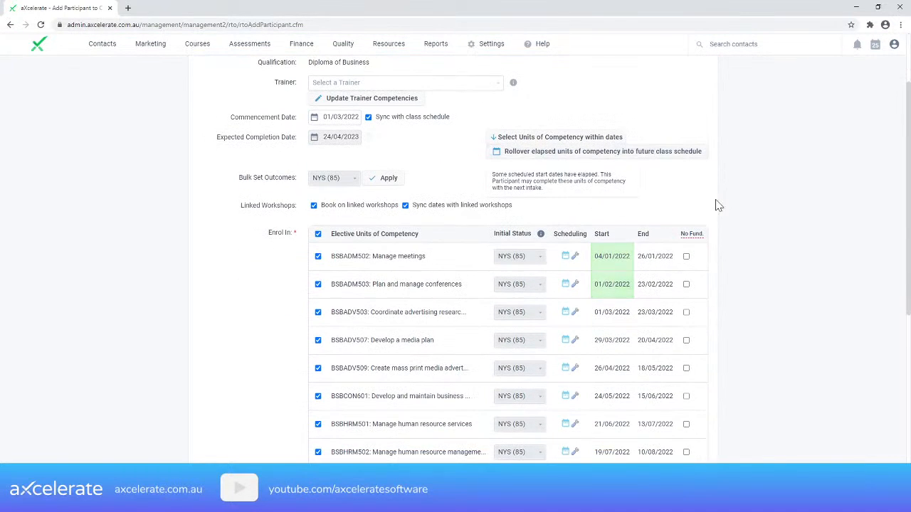
pyautogui.scroll(-1, 761, 200)
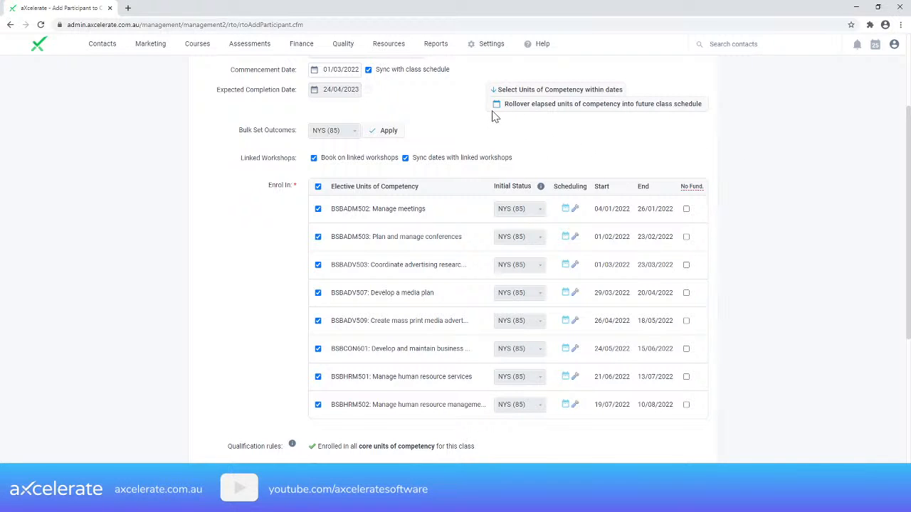
pyautogui.moveTo(494, 107)
pyautogui.moveTo(546, 112)
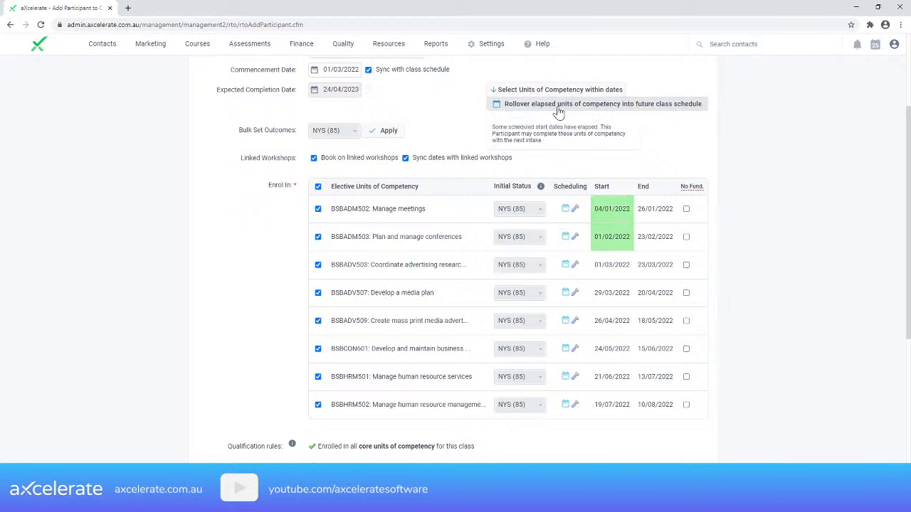
pyautogui.click(559, 112)
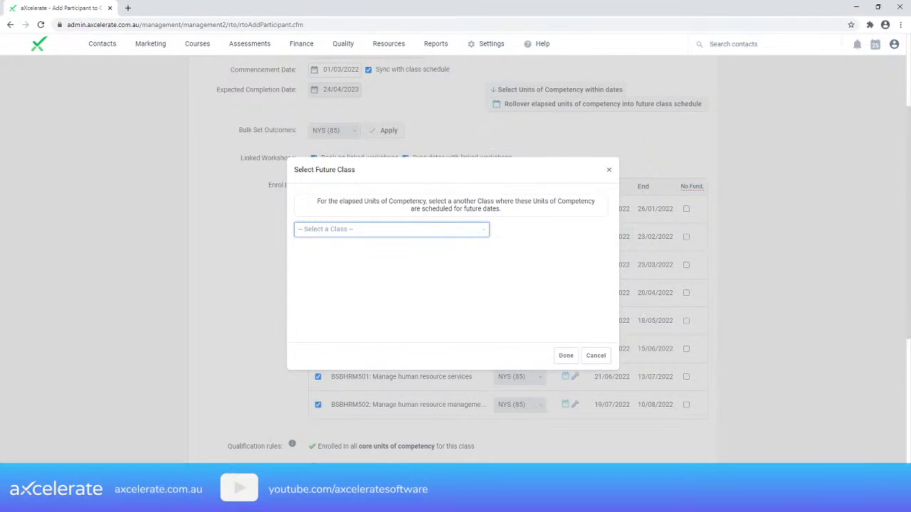
pyautogui.click(472, 231)
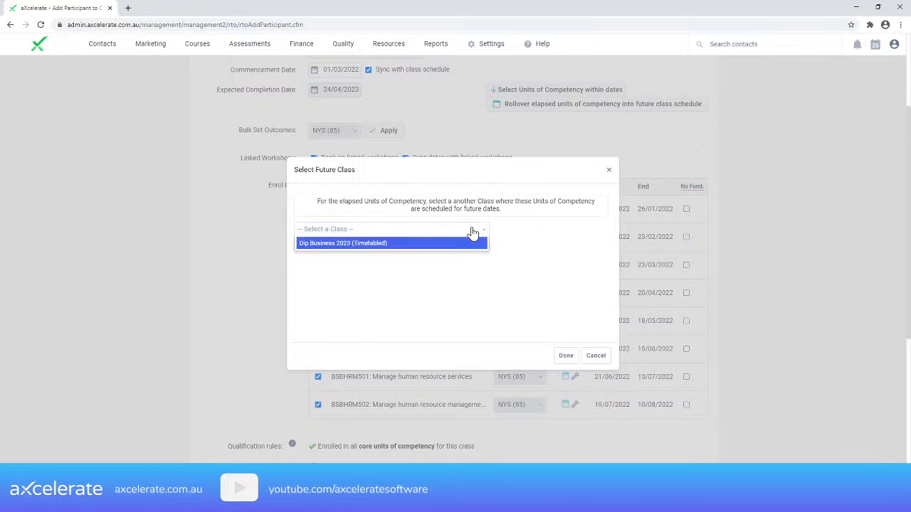
pyautogui.click(343, 246)
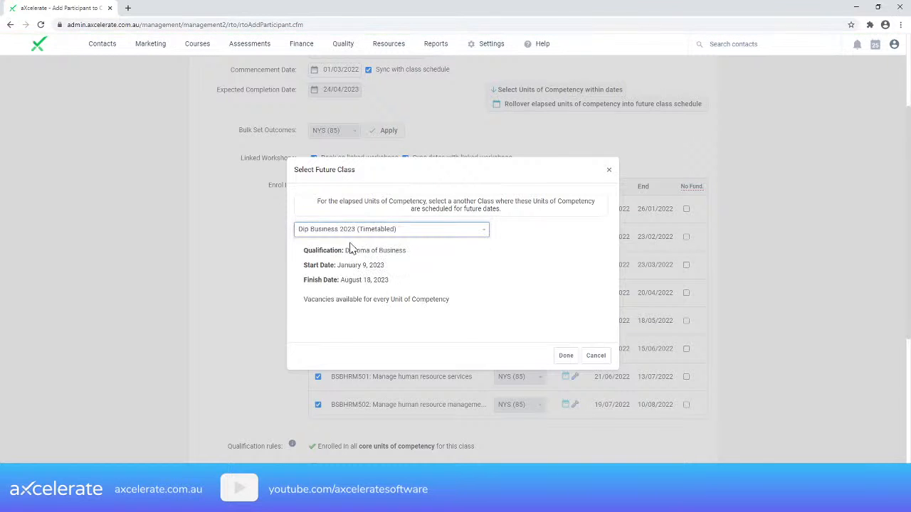
pyautogui.click(559, 358)
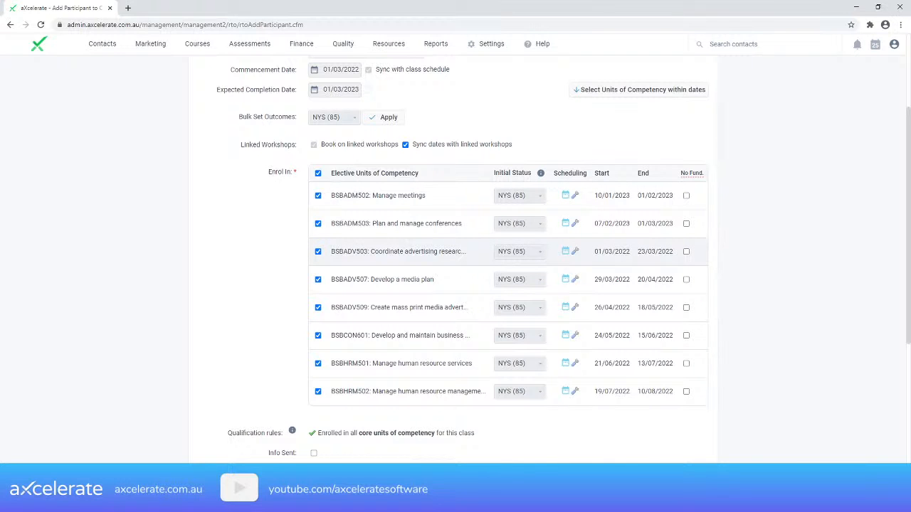
# Confirm the participant's enrolment with all elective units of competency selected and the remaining enrolment details left at their defaults.
pyautogui.scroll(-4, 604, 244)
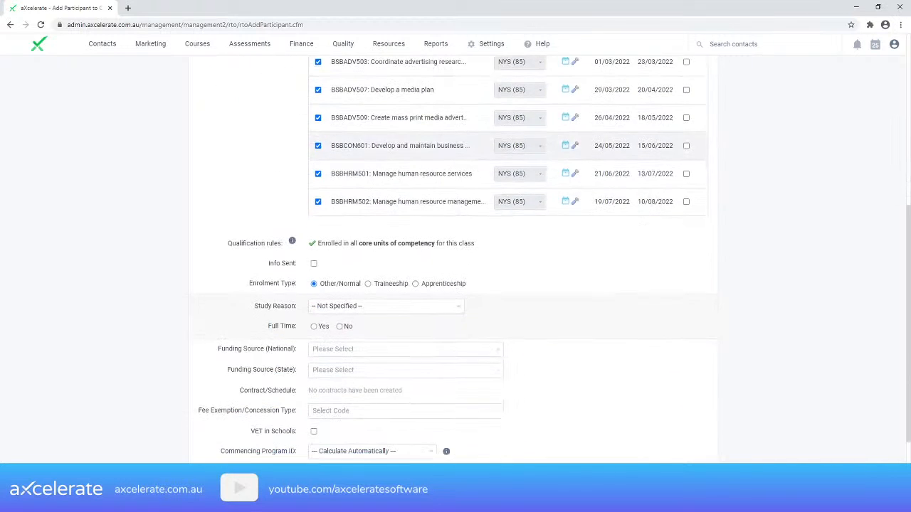
pyautogui.click(350, 455)
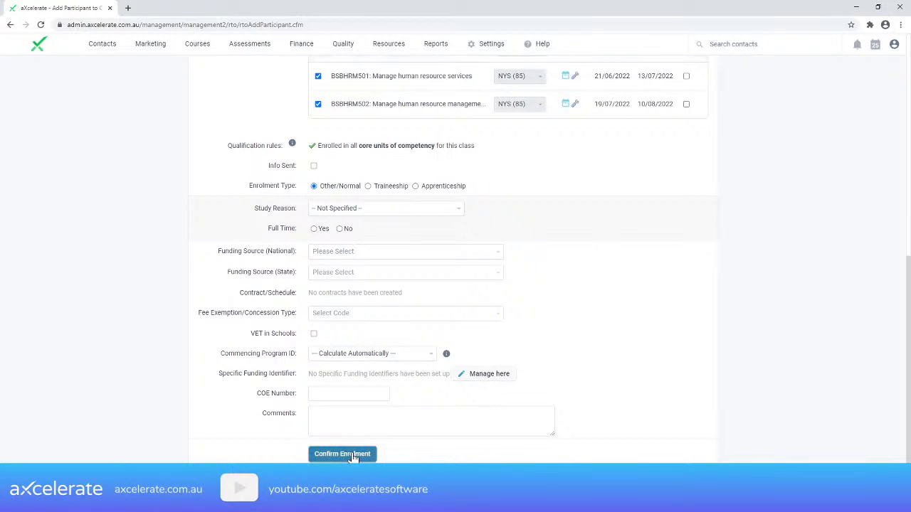
pyautogui.click(350, 455)
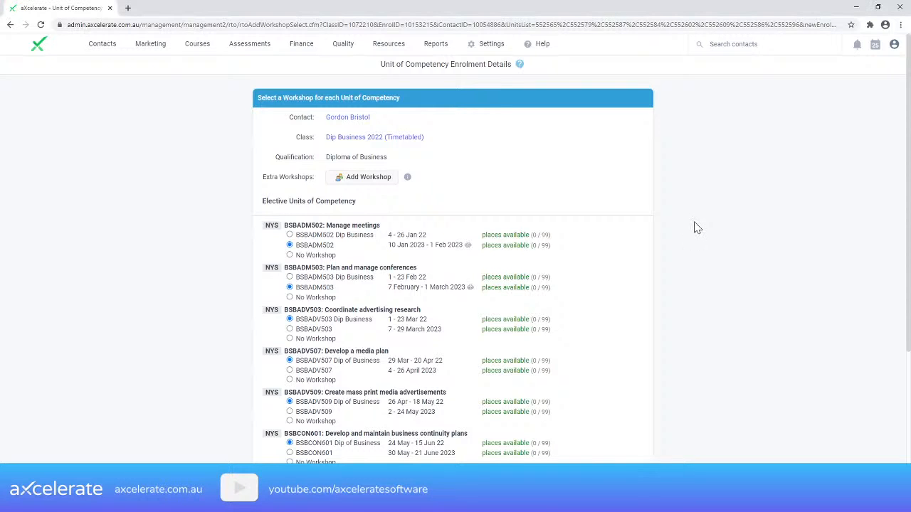
# Review the preselected workshop for each unit, then add the units of competency and create the bookings with date syncing on.
pyautogui.scroll(-1, 698, 227)
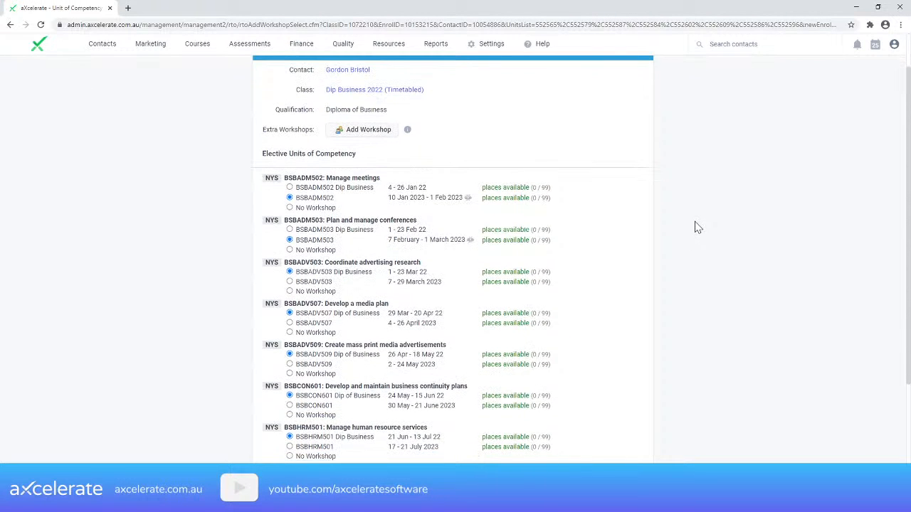
pyautogui.scroll(-1, 697, 226)
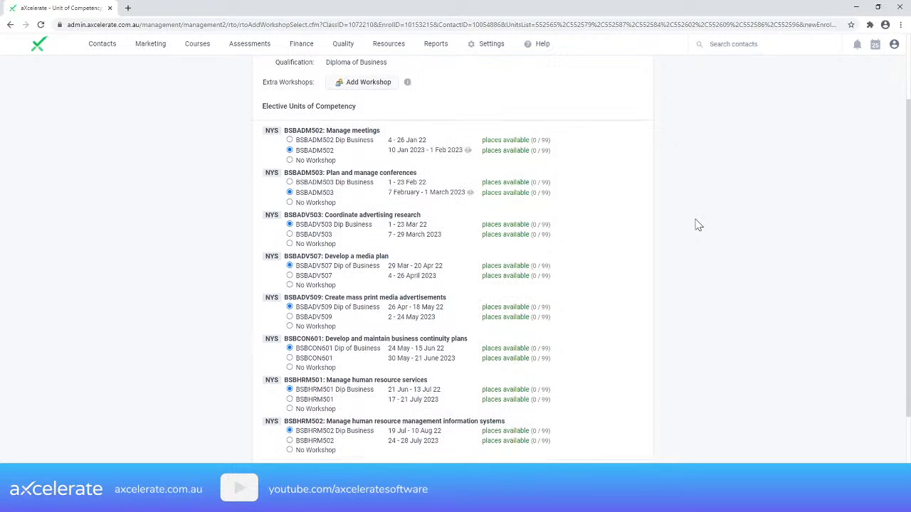
pyautogui.scroll(-1, 697, 225)
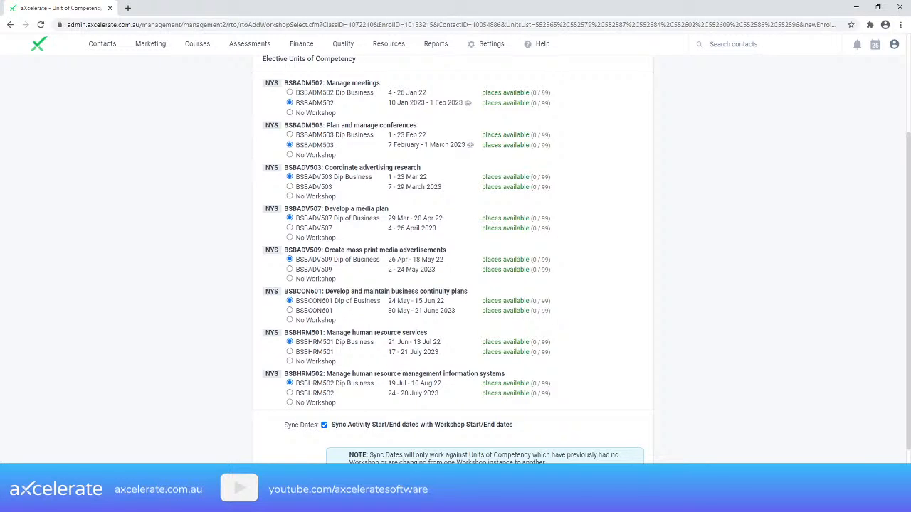
pyautogui.scroll(-1, 453, 259)
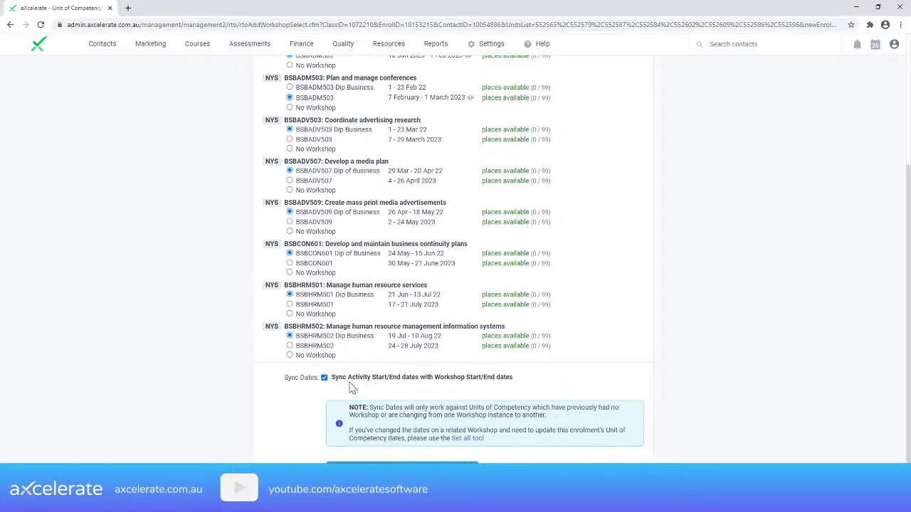
pyautogui.scroll(-1, 356, 391)
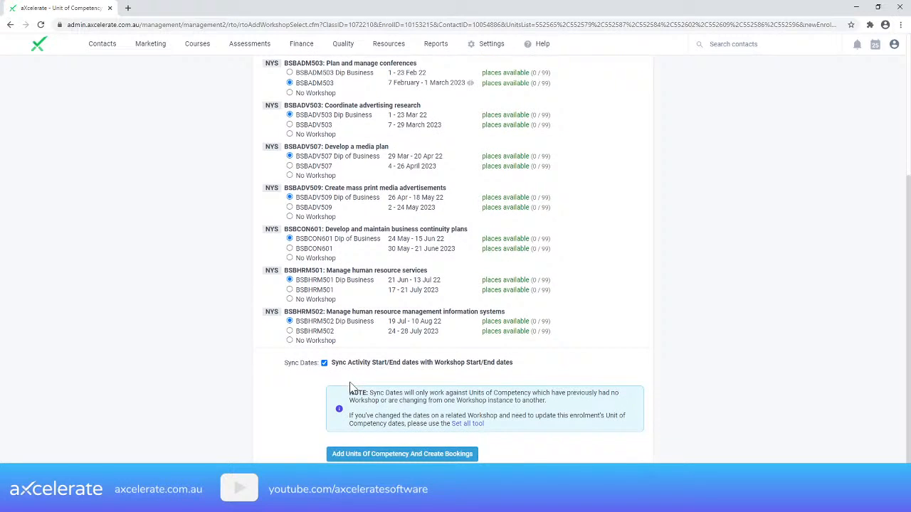
pyautogui.click(395, 456)
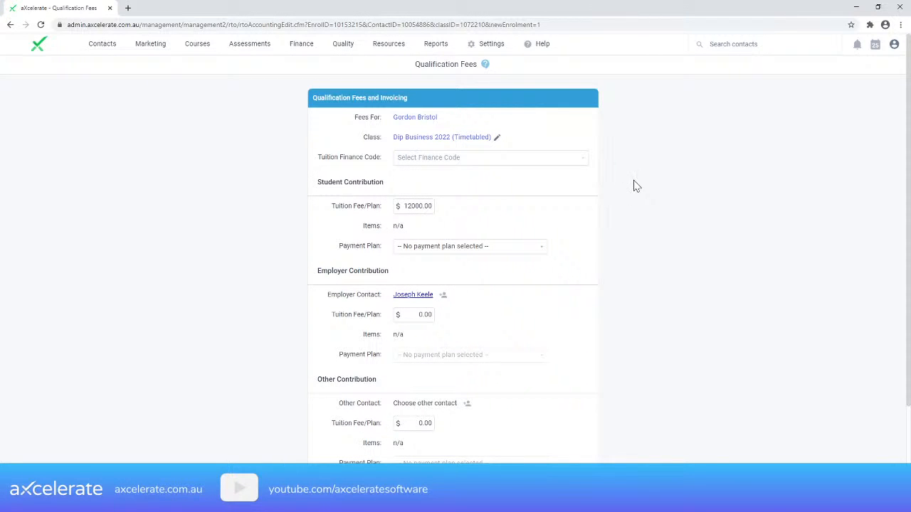
# Submit the qualification fees with the option to view the enrolment summary, and examine the enrolled units' workshops and dates.
pyautogui.scroll(-2, 631, 188)
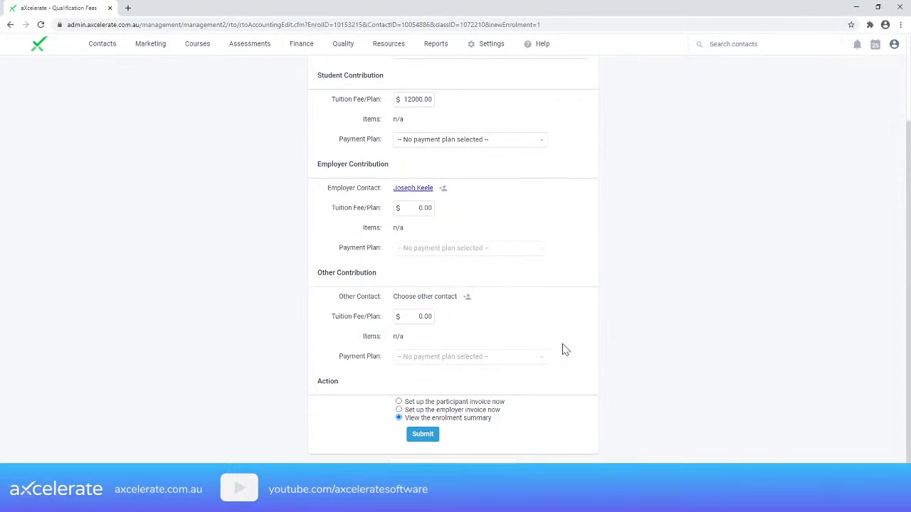
pyautogui.click(424, 439)
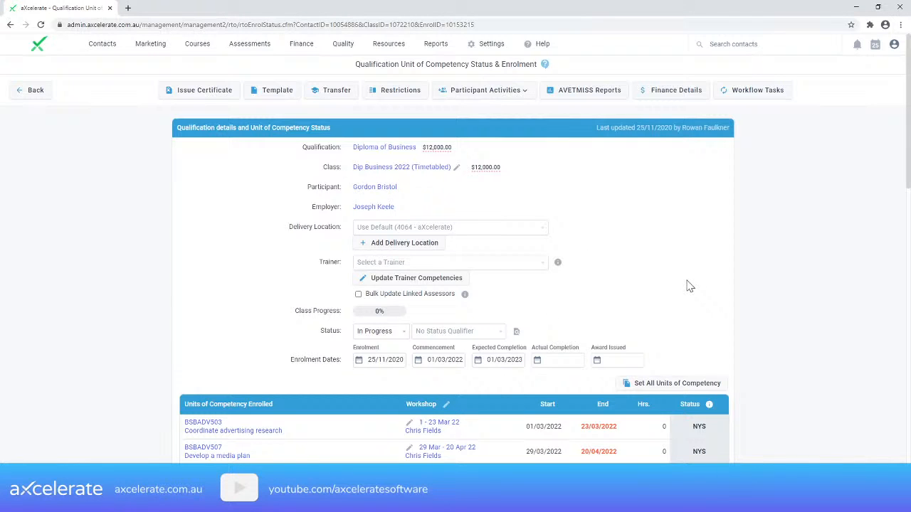
pyautogui.scroll(-3, 689, 286)
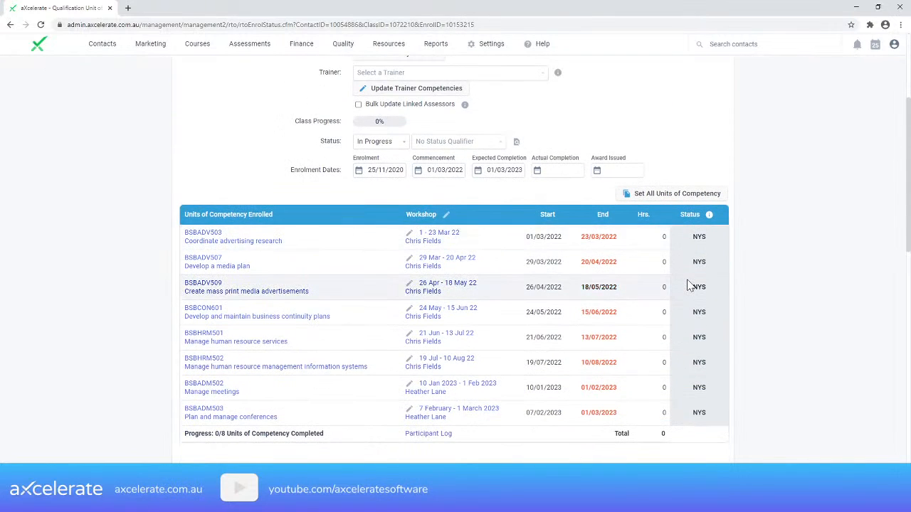
pyautogui.scroll(-1, 688, 286)
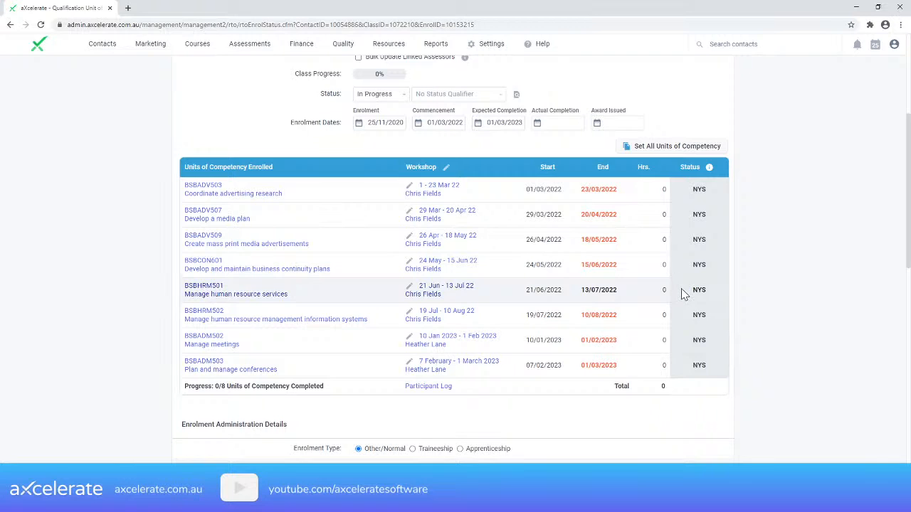
pyautogui.scroll(-1, 683, 296)
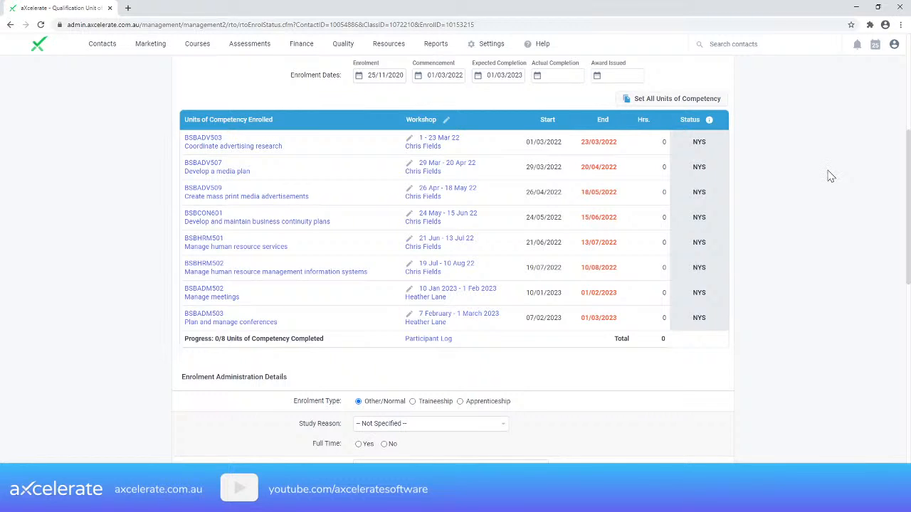
# Open the class matrix of Dip Business 2023 (Timetabled) from the list of accredited classes.
pyautogui.scroll(4, 830, 175)
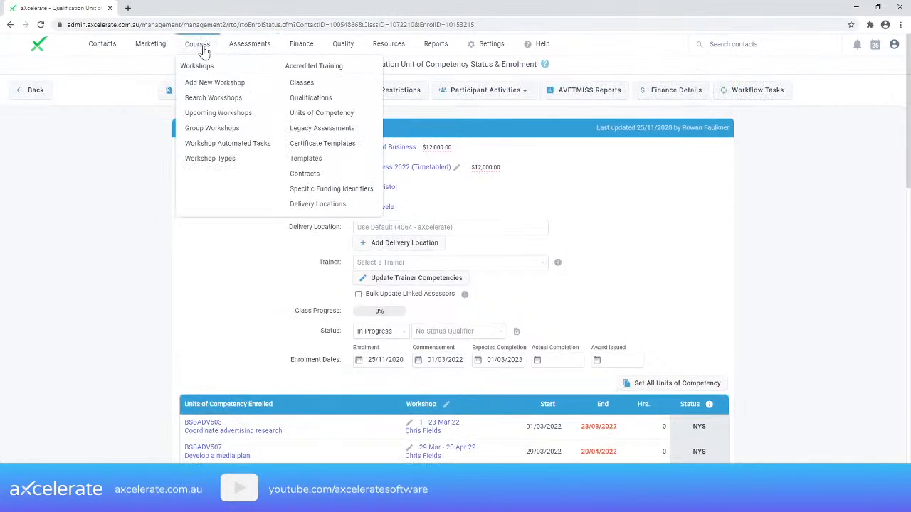
pyautogui.click(297, 83)
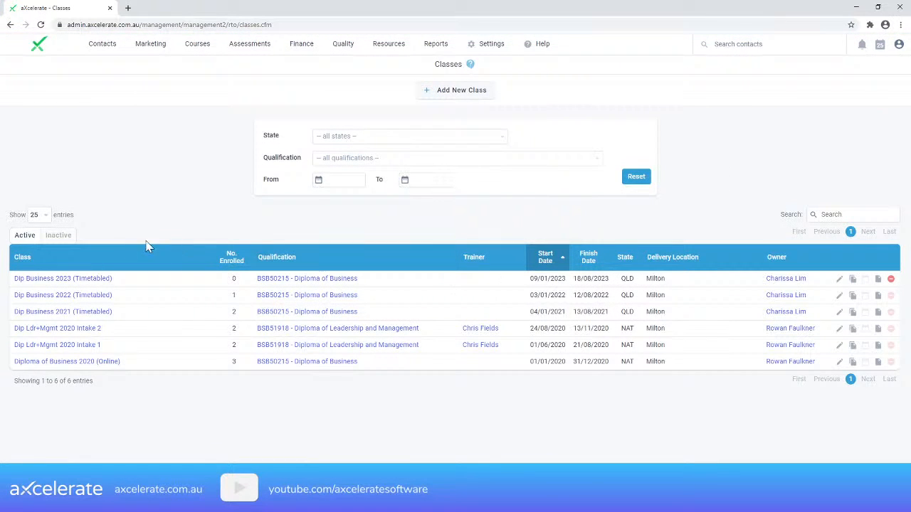
pyautogui.click(84, 281)
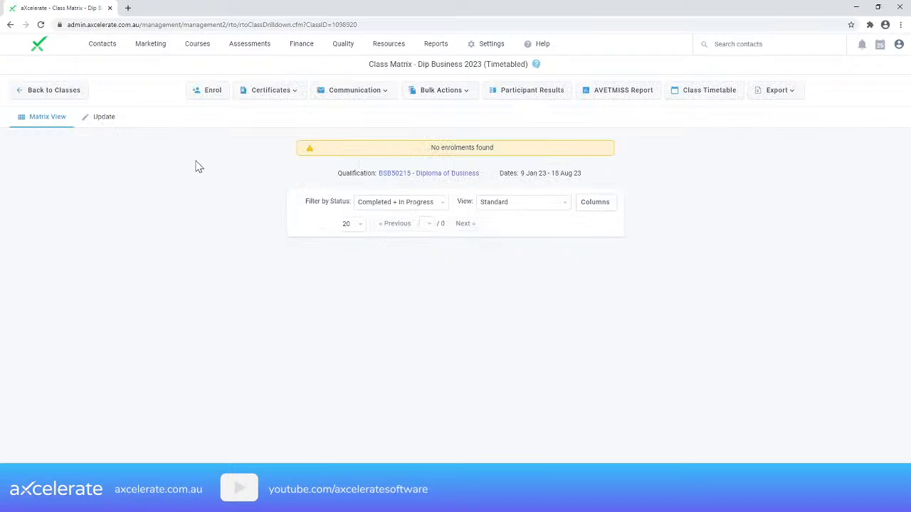
# Enrol another contact as tentative in the Dip Business 2023 (Timetabled) class and open the new enrolment record.
pyautogui.click(208, 91)
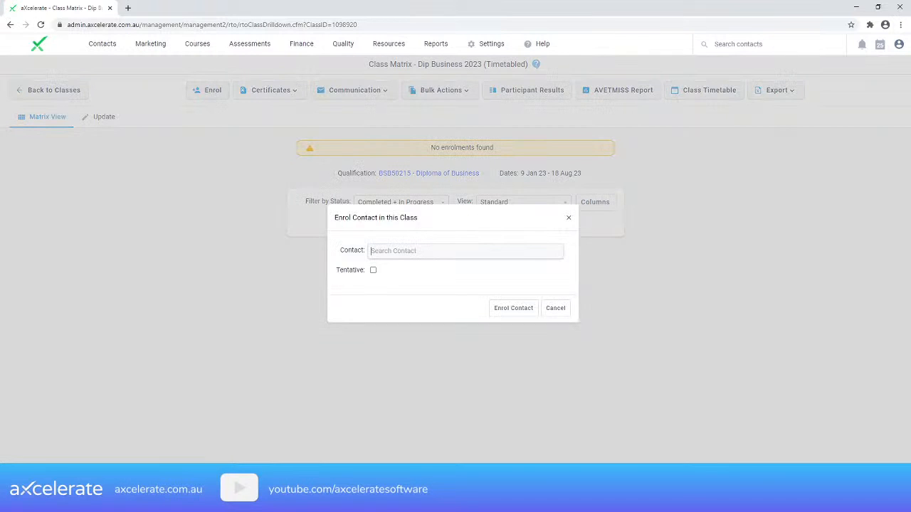
pyautogui.write('rol')
pyautogui.click(425, 270)
pyautogui.click(373, 270)
pyautogui.click(521, 316)
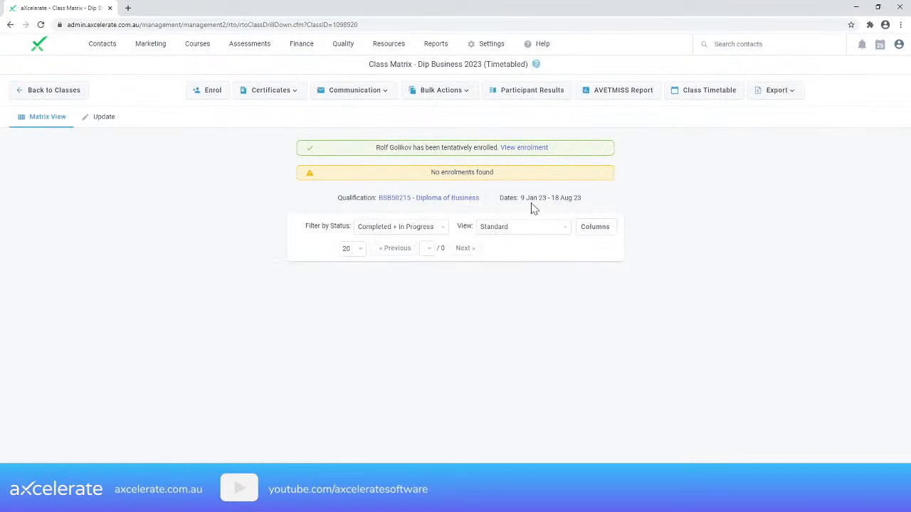
pyautogui.click(530, 148)
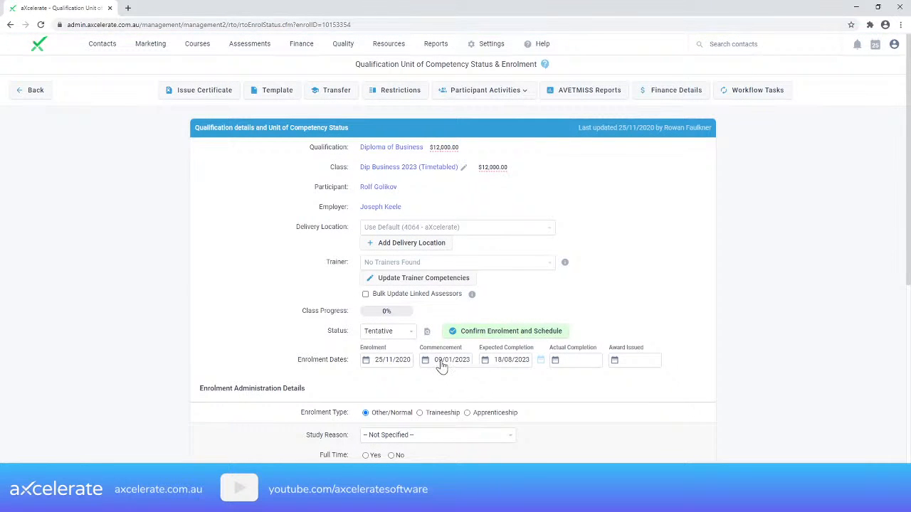
pyautogui.scroll(-1, 442, 364)
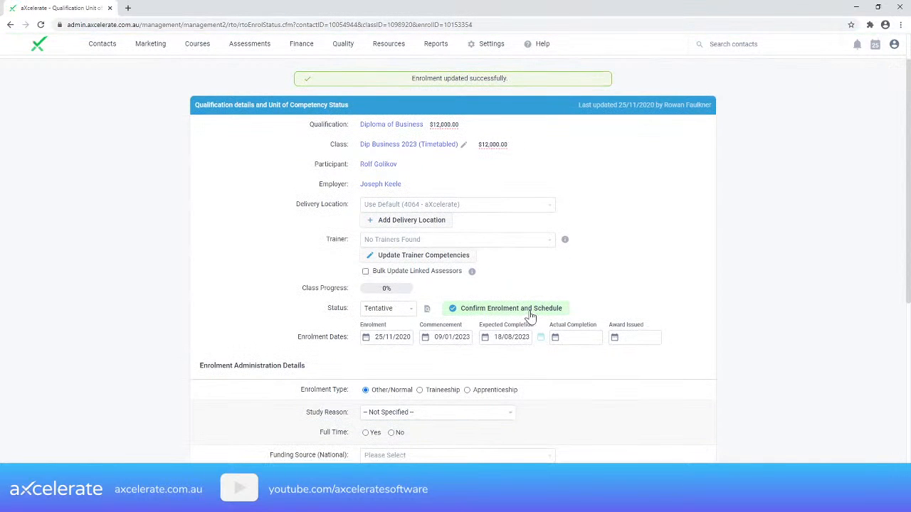
# Confirm the tentative enrolment and enrol the participant in all listed units, keeping linked workshop bookings and date syncing on.
pyautogui.click(530, 315)
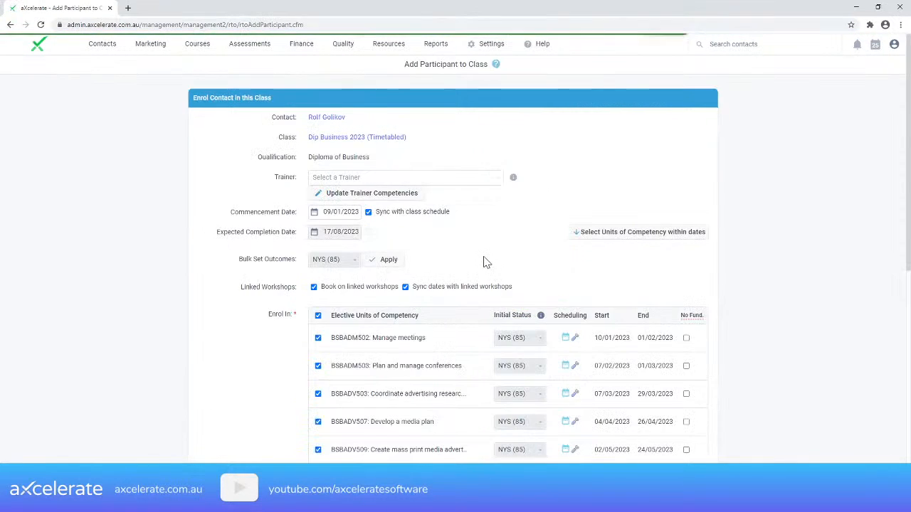
pyautogui.scroll(-2, 484, 262)
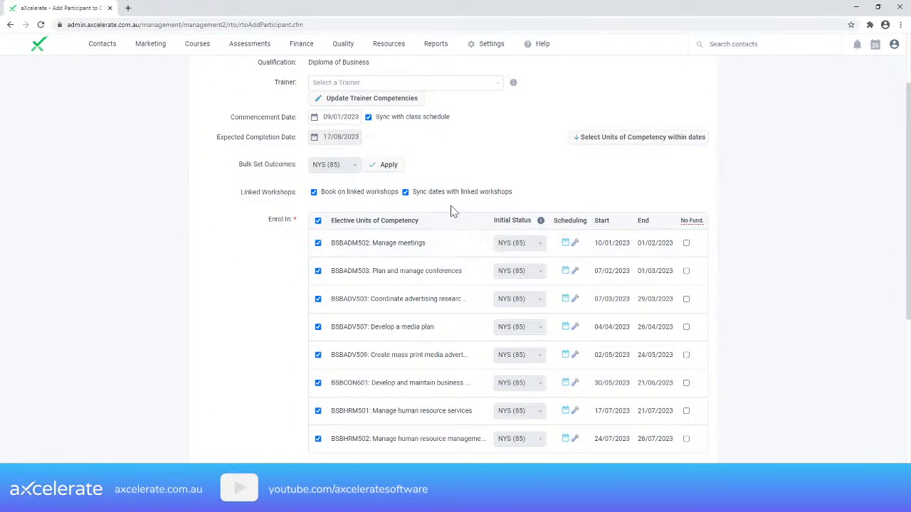
pyautogui.scroll(-2, 467, 210)
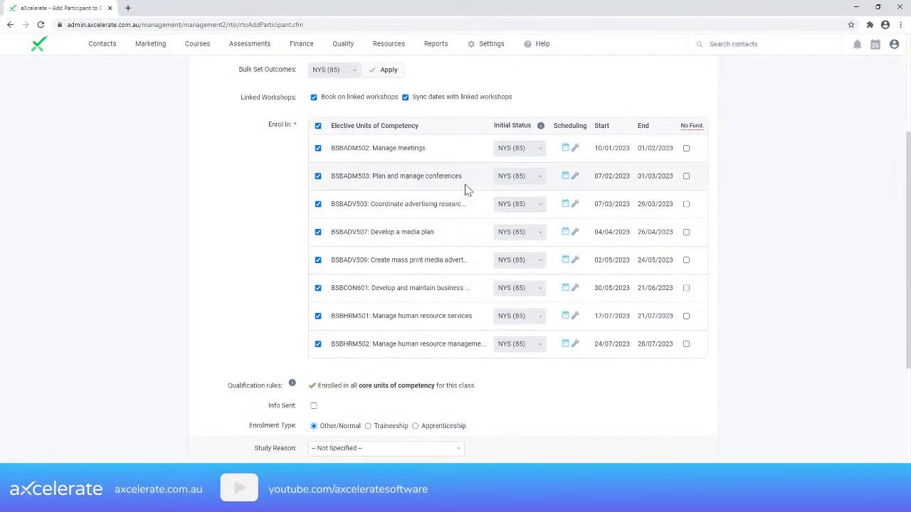
pyautogui.scroll(2, 468, 192)
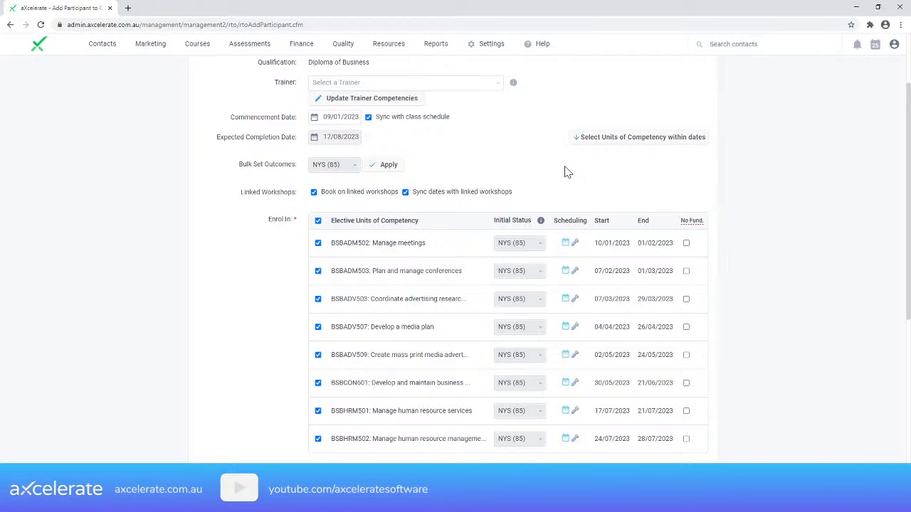
pyautogui.scroll(-4, 566, 172)
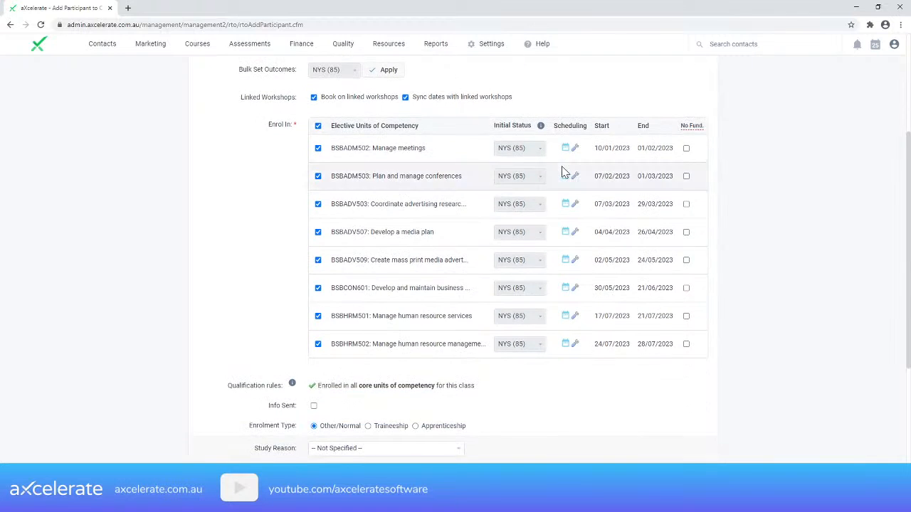
pyautogui.scroll(-1, 562, 198)
pyautogui.click(356, 454)
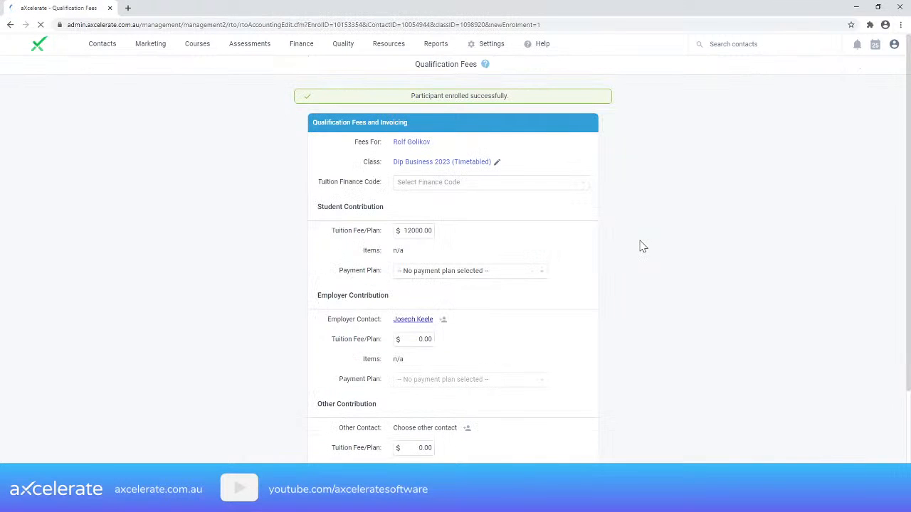
# Submit the participant's qualification fees with the enrolment summary option, and review the workshop and dates for each enrolled unit.
pyautogui.scroll(-3, 640, 247)
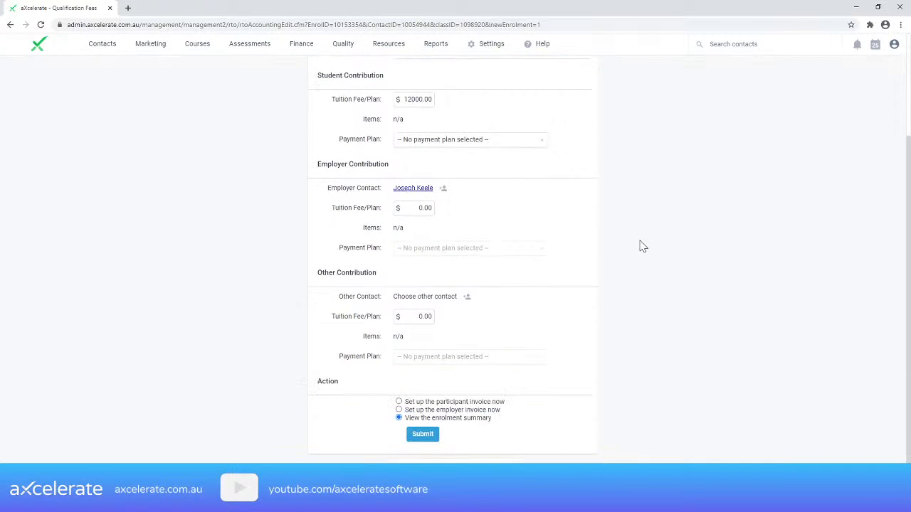
pyautogui.click(418, 435)
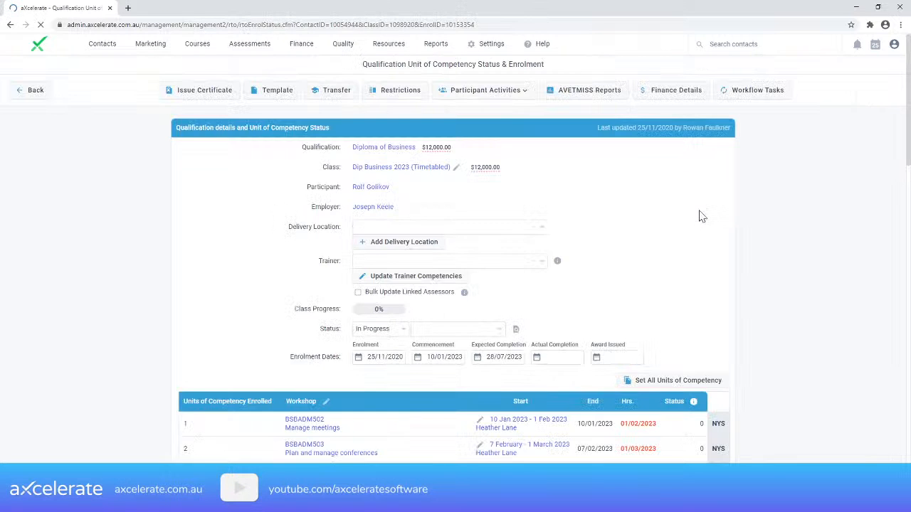
pyautogui.scroll(-2, 703, 199)
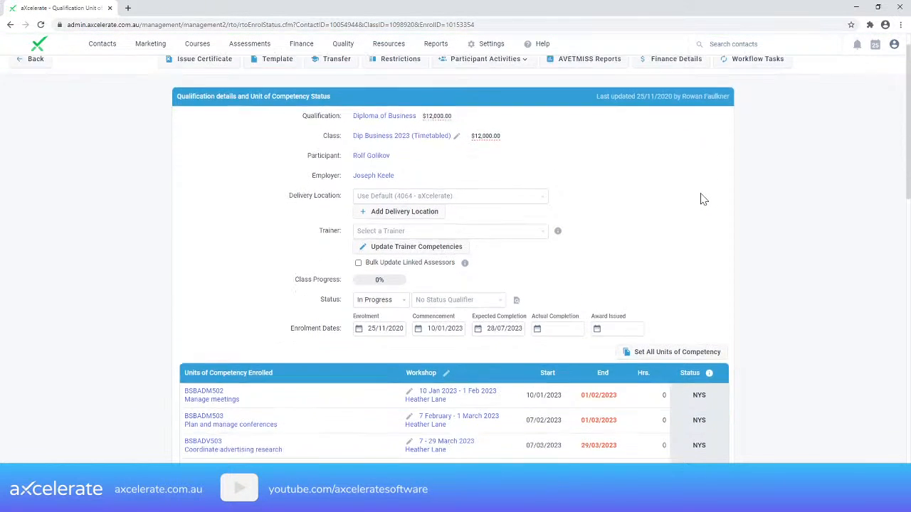
pyautogui.scroll(-2, 703, 199)
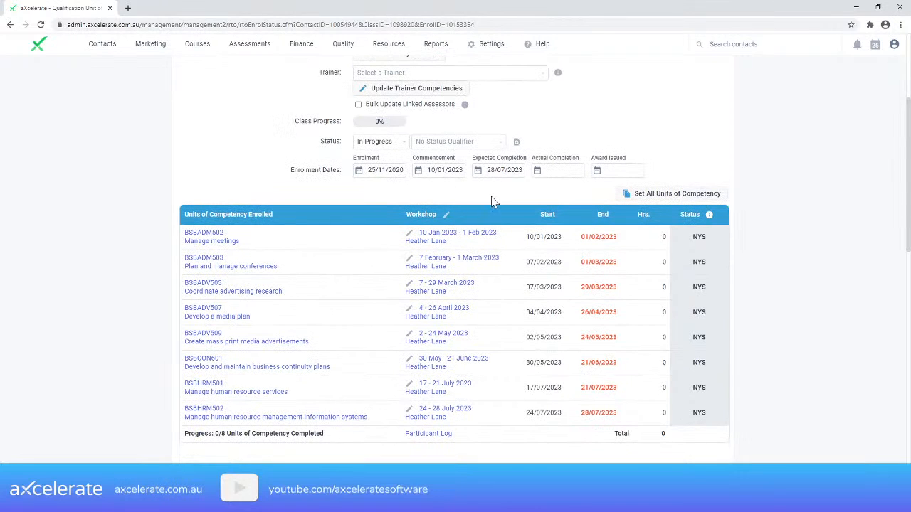
pyautogui.scroll(-1, 481, 185)
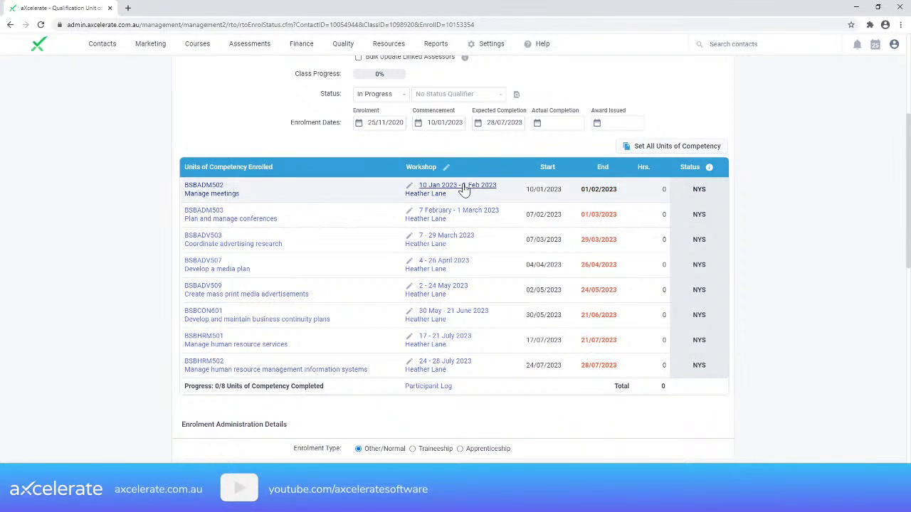
# Open the 10 Jan - 1 Feb 2023 workshop linked to BSBADM502 and examine its session dates and confirmed participants.
pyautogui.click(462, 188)
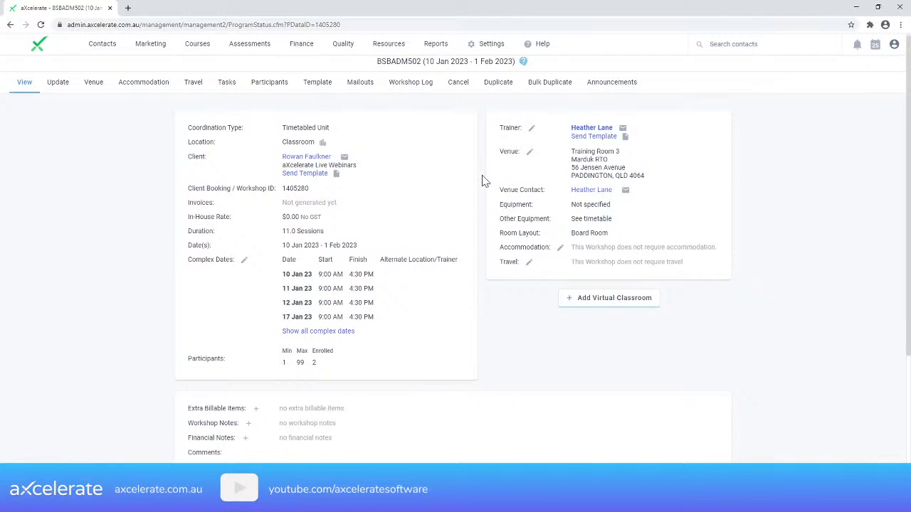
pyautogui.scroll(-3, 481, 180)
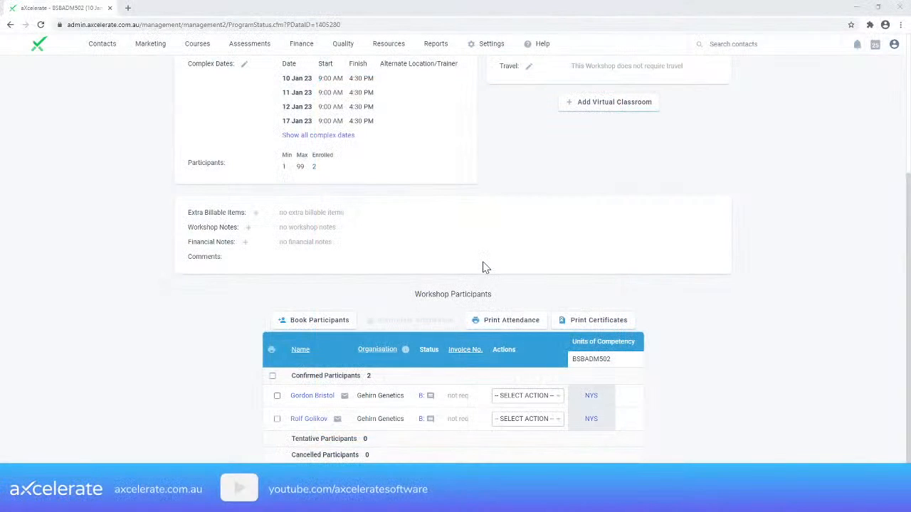
pyautogui.scroll(1, 473, 270)
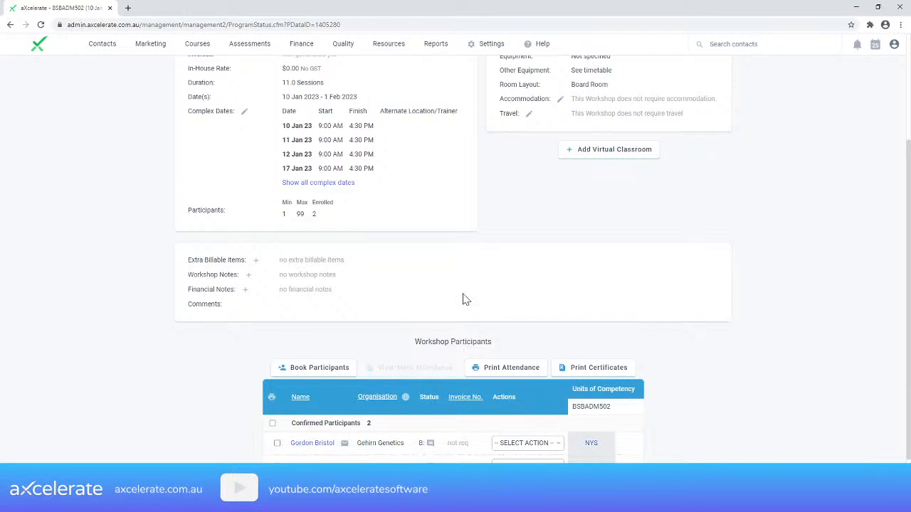
pyautogui.scroll(3, 462, 299)
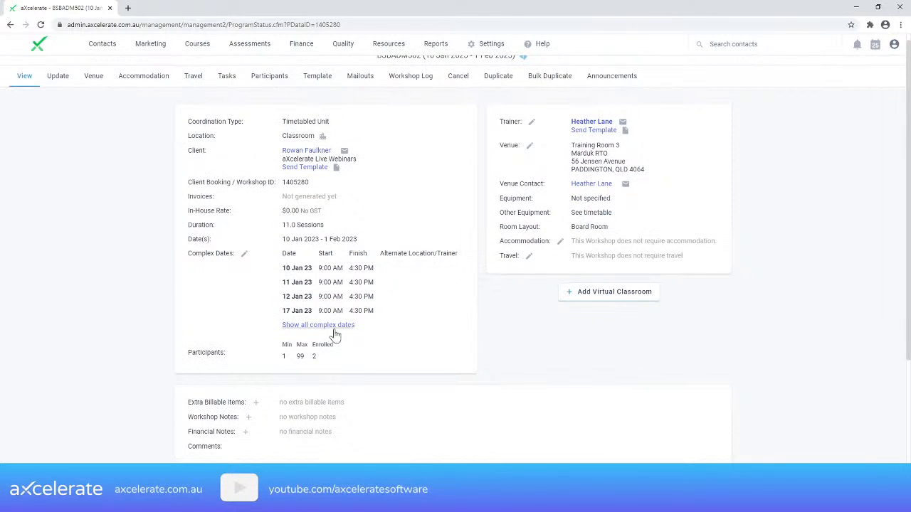
# Examine the minimum, maximum and enrolled participant numbers of the BSBADM502 workshop.
pyautogui.moveTo(284, 346); pyautogui.dragTo(302, 357)
pyautogui.click(288, 359)
pyautogui.doubleClick(300, 356)
pyautogui.scroll(1, 432, 351)
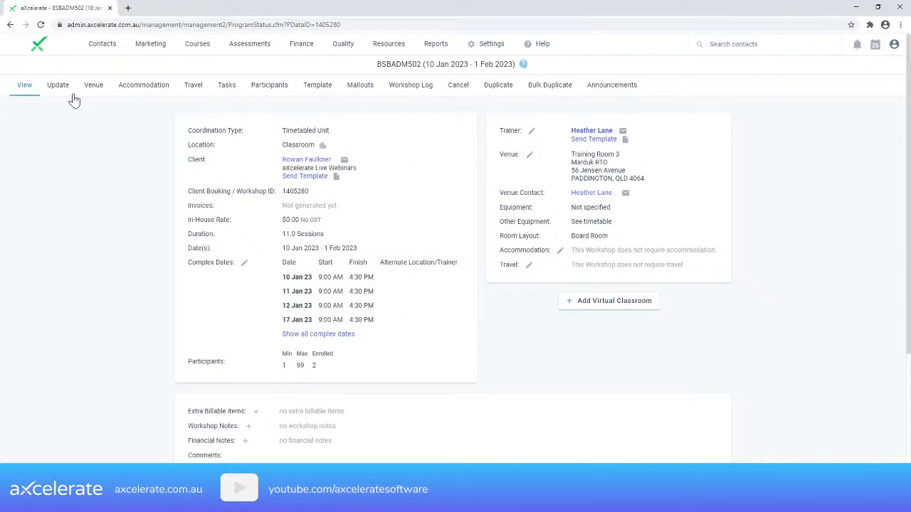
pyautogui.moveTo(287, 354); pyautogui.dragTo(299, 366)
pyautogui.click(308, 370)
pyautogui.click(305, 367)
pyautogui.doubleClick(301, 353)
pyautogui.click(317, 366)
pyautogui.moveTo(282, 354); pyautogui.dragTo(298, 365)
pyautogui.click(317, 365)
pyautogui.moveTo(283, 354); pyautogui.dragTo(298, 366)
pyautogui.click(317, 366)
pyautogui.moveTo(298, 368); pyautogui.dragTo(320, 367)
pyautogui.click(356, 367)
pyautogui.scroll(-1, 358, 366)
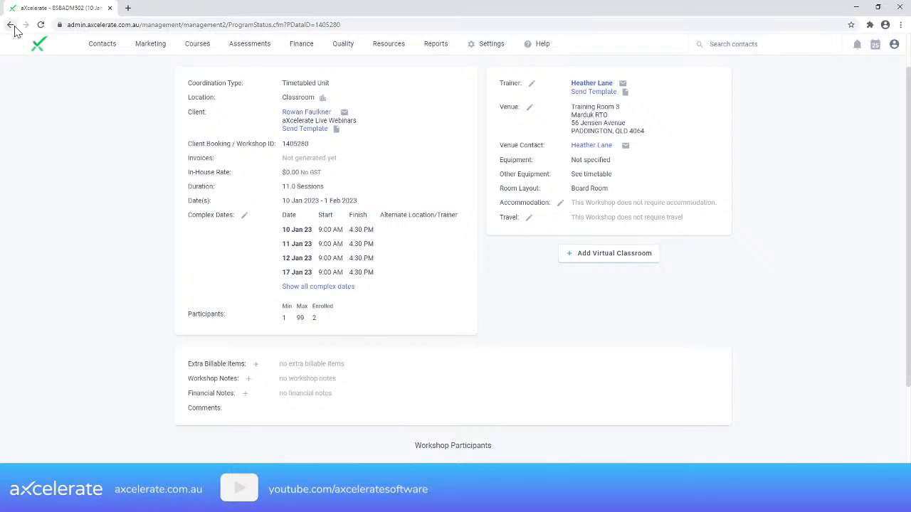
# Return to the enrolment record, open the Dip Business 2023 (Timetabled) class details and review its units of competency and dates.
pyautogui.moveTo(181, 49)
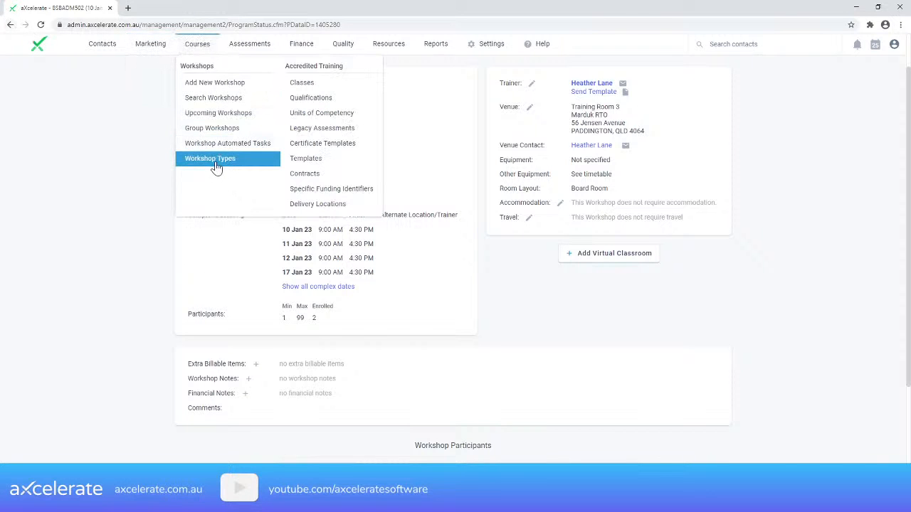
pyautogui.click(10, 25)
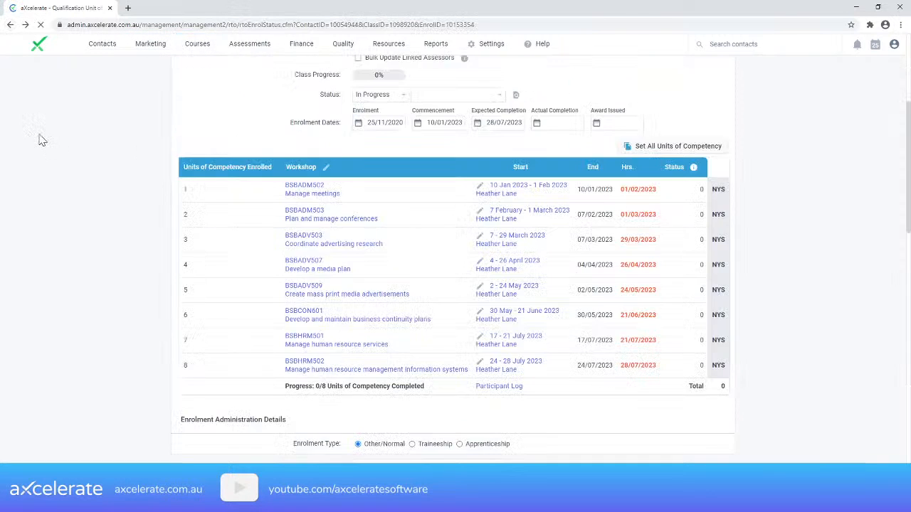
pyautogui.scroll(3, 270, 183)
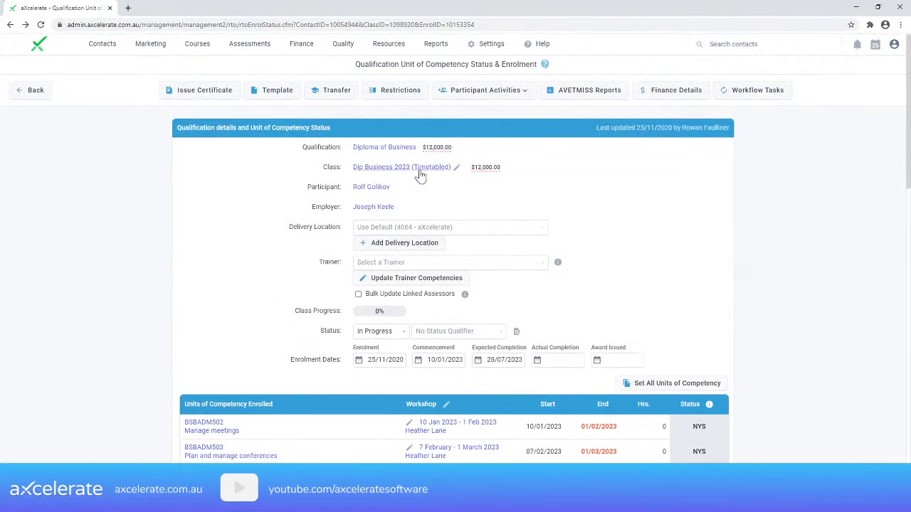
pyautogui.click(456, 169)
pyautogui.scroll(-4, 272, 198)
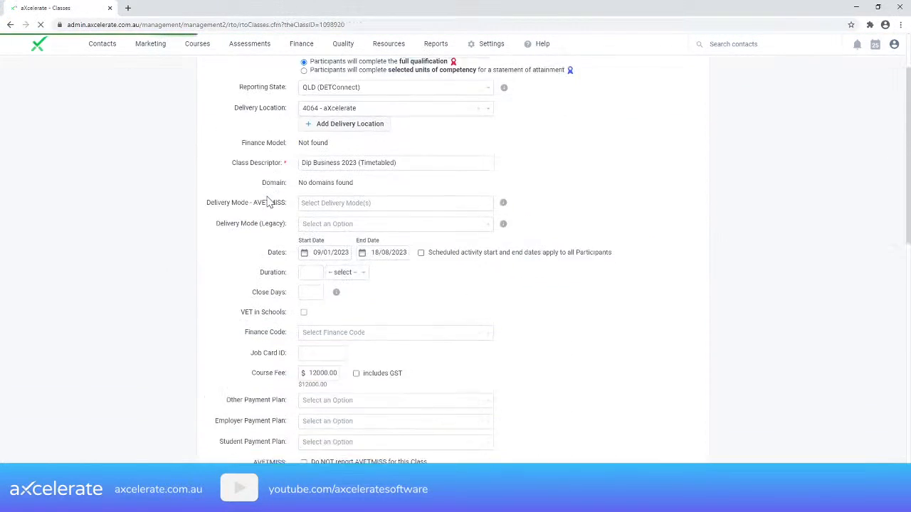
pyautogui.scroll(-3, 269, 201)
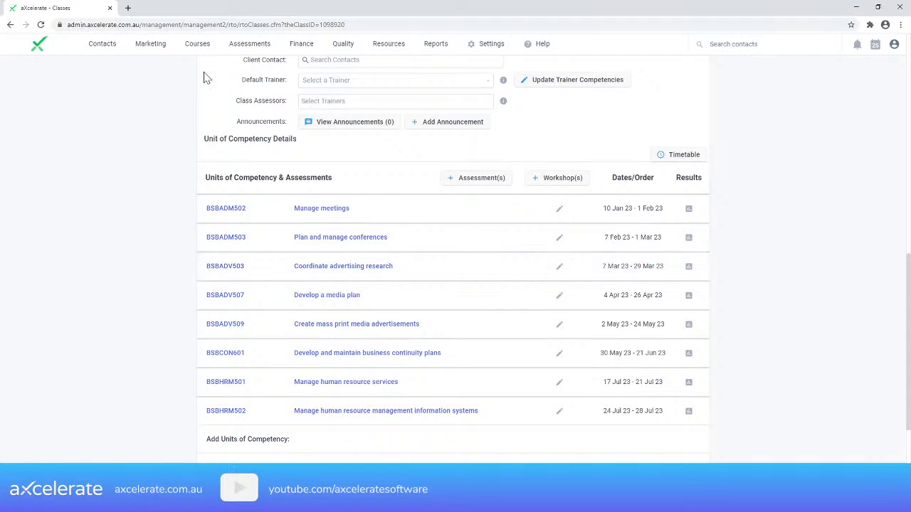
# Open the workshop types list, include timetabled units of competency and show the inactive types.
pyautogui.moveTo(198, 45)
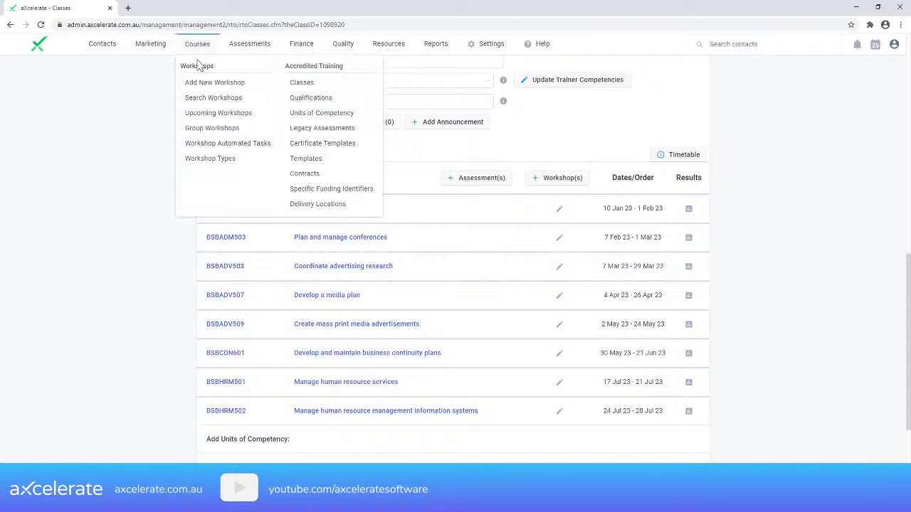
pyautogui.click(217, 165)
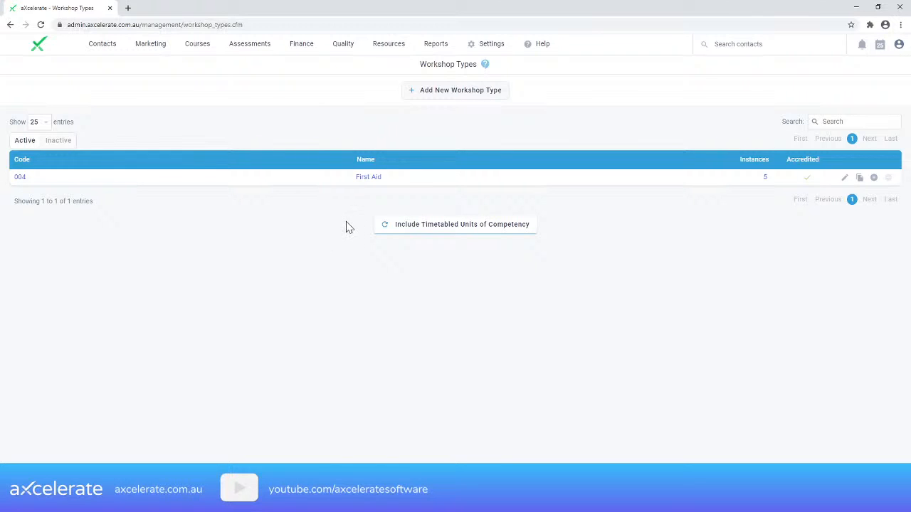
pyautogui.click(455, 226)
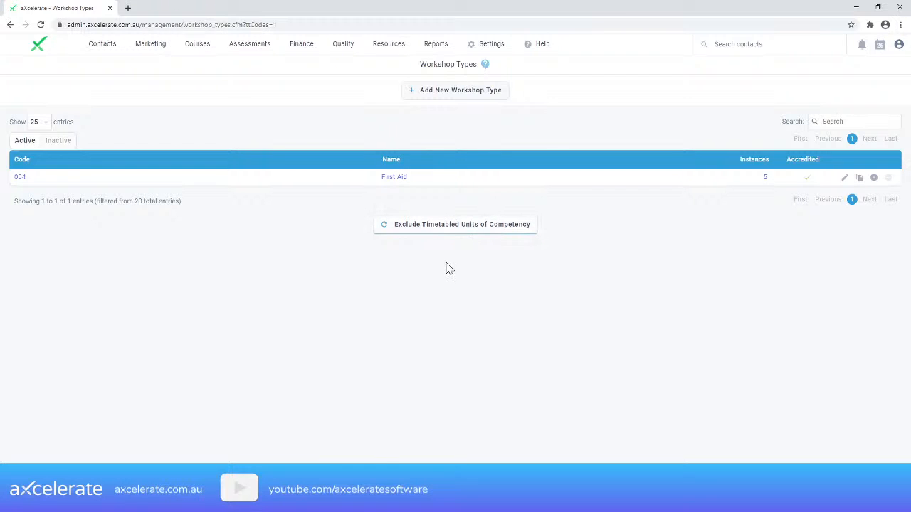
pyautogui.click(58, 141)
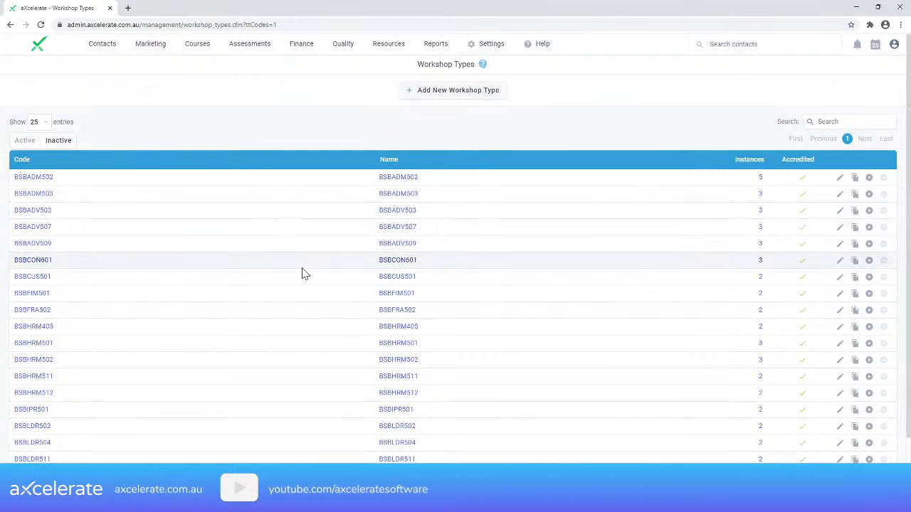
pyautogui.scroll(-2, 306, 277)
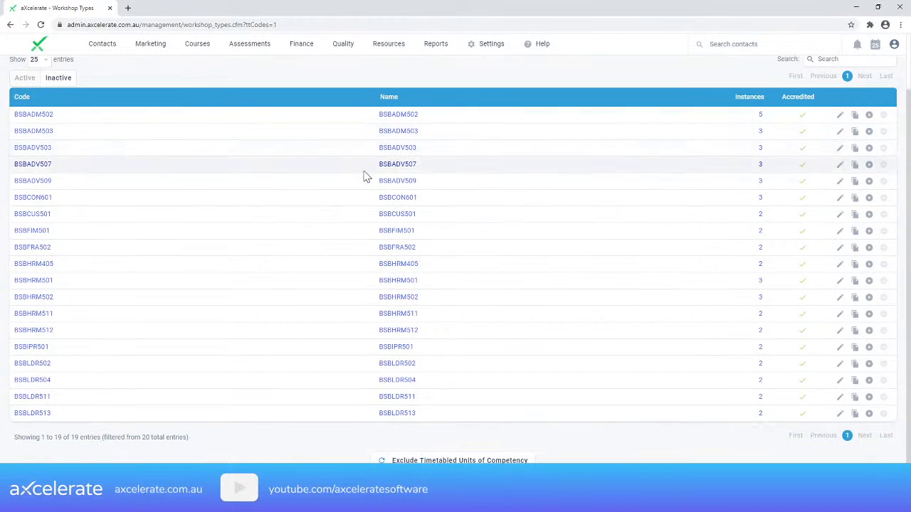
# Open the BSBADM502 workshop type in a new browser tab and review its default rates and participant limits.
pyautogui.middleClick(402, 117)
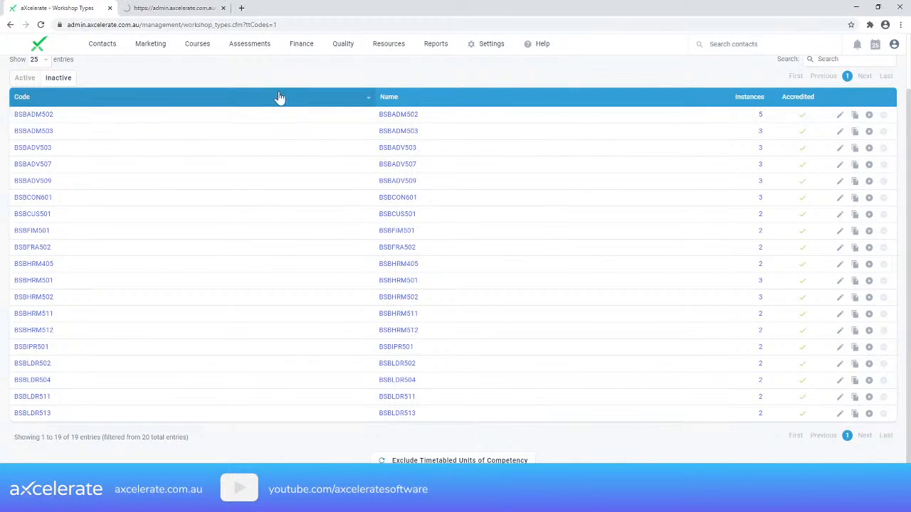
pyautogui.click(171, 11)
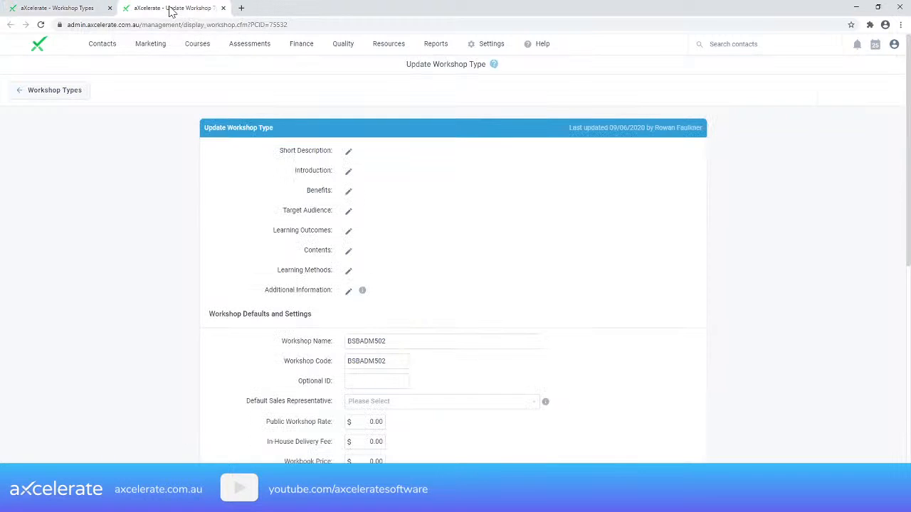
pyautogui.scroll(-5, 436, 179)
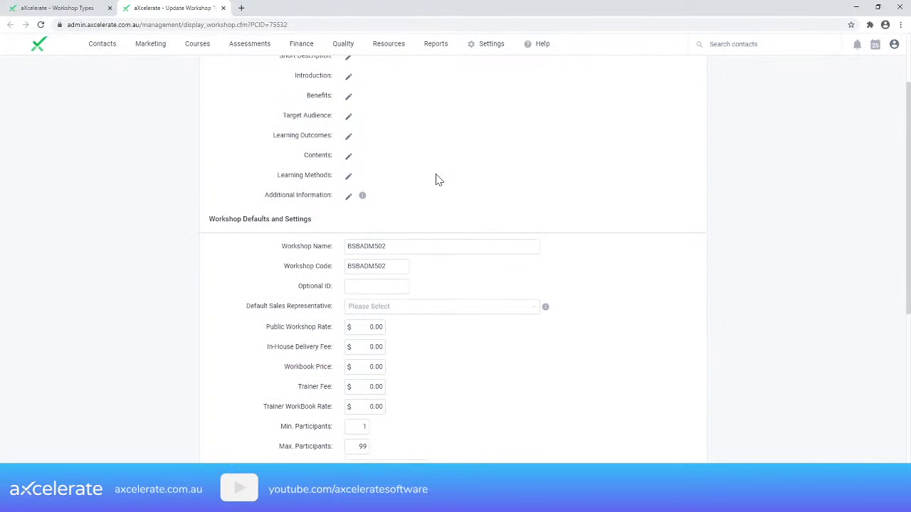
pyautogui.moveTo(270, 321); pyautogui.dragTo(378, 349)
pyautogui.click(337, 365)
pyautogui.click(396, 343)
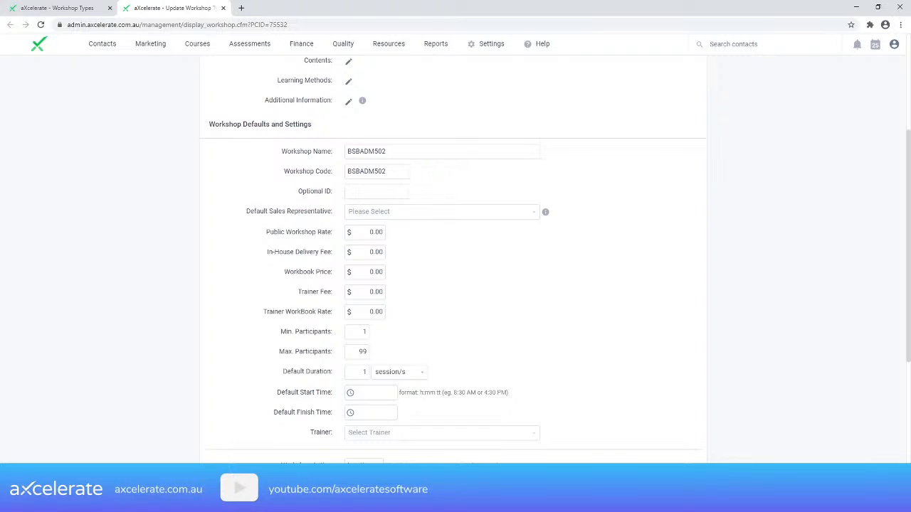
# Set the BSBADM502 workshop type's minimum participants to 5 and maximum participants to 30.
pyautogui.moveTo(349, 331); pyautogui.dragTo(398, 348)
pyautogui.moveTo(356, 351); pyautogui.dragTo(377, 358)
pyautogui.moveTo(361, 332); pyautogui.dragTo(408, 335)
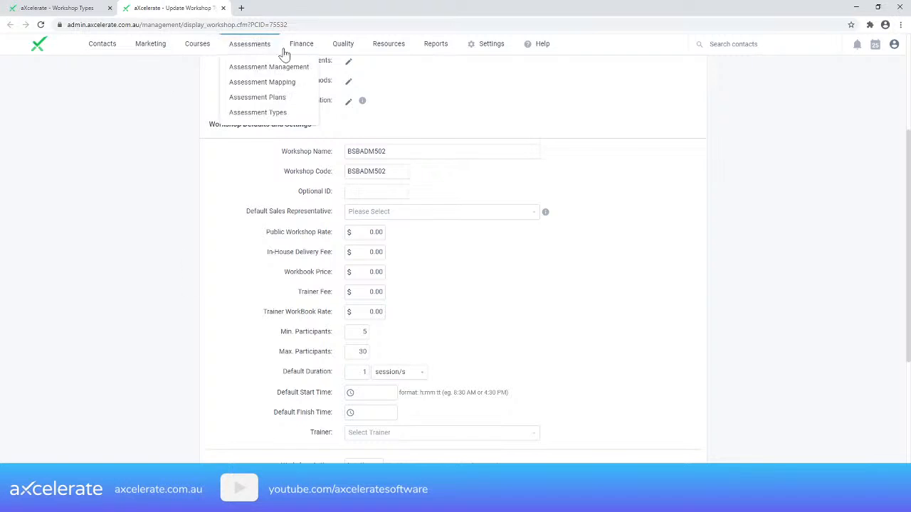
# Review the BSBADM502 workshop type's default duration, start and finish times, trainer, workshop code and remaining settings.
pyautogui.scroll(-1, 403, 305)
pyautogui.moveTo(273, 321); pyautogui.dragTo(439, 385)
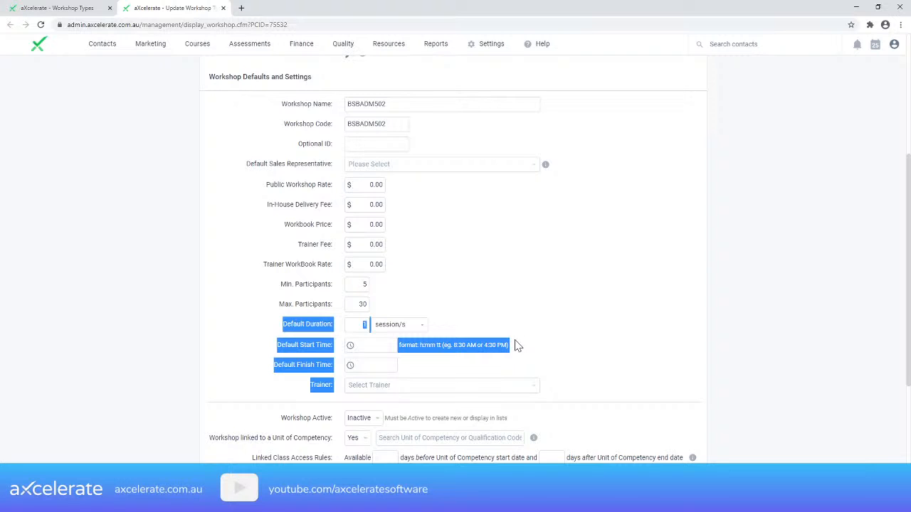
pyautogui.moveTo(458, 286); pyautogui.dragTo(299, 200)
pyautogui.click(299, 200)
pyautogui.scroll(1, 398, 224)
pyautogui.press('Tab')
pyautogui.click(420, 339)
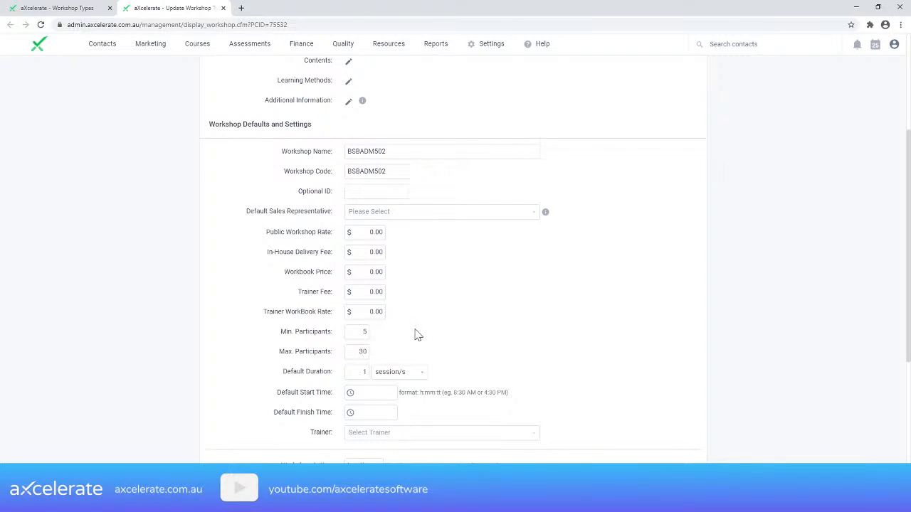
pyautogui.moveTo(388, 172); pyautogui.dragTo(348, 172)
pyautogui.click(374, 172)
pyautogui.moveTo(386, 172); pyautogui.dragTo(351, 171)
pyautogui.click(464, 171)
pyautogui.doubleClick(364, 331)
pyautogui.scroll(-4, 423, 285)
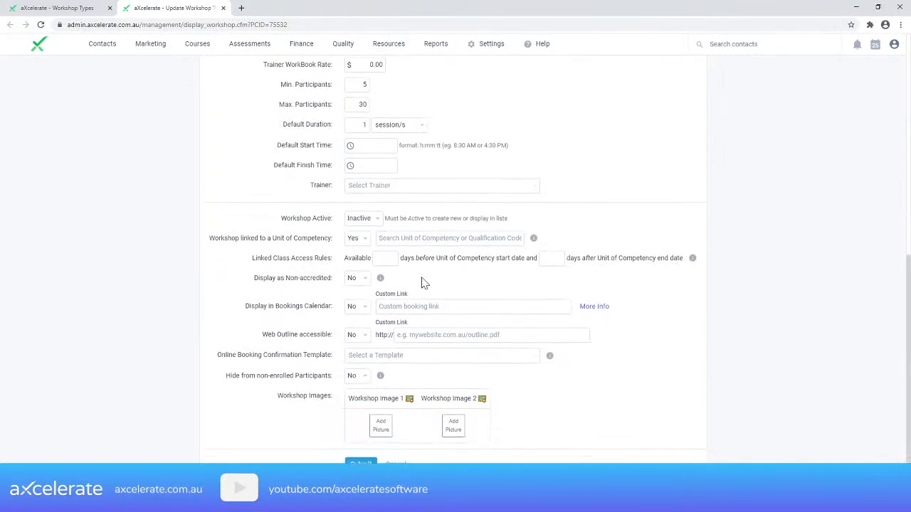
# Save the BSBADM502 workshop type with its updated participant limits.
pyautogui.click(369, 457)
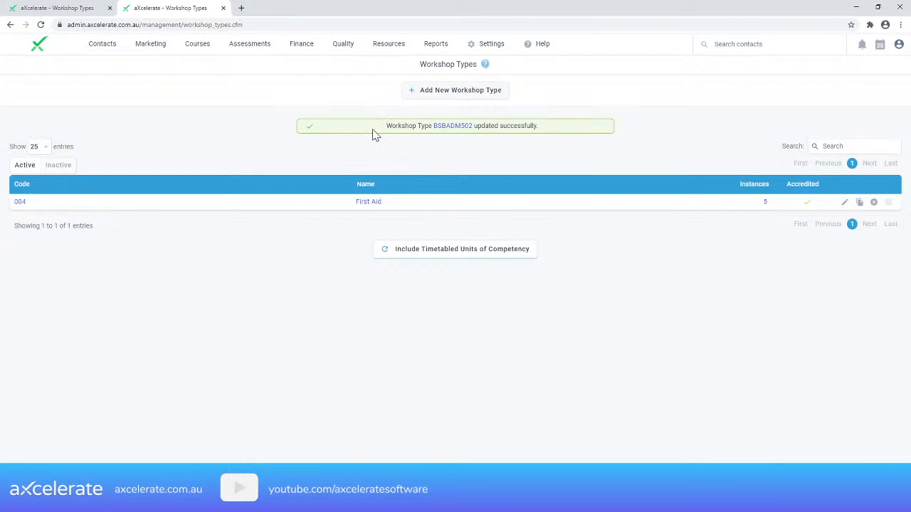
pyautogui.moveTo(401, 126); pyautogui.dragTo(483, 126)
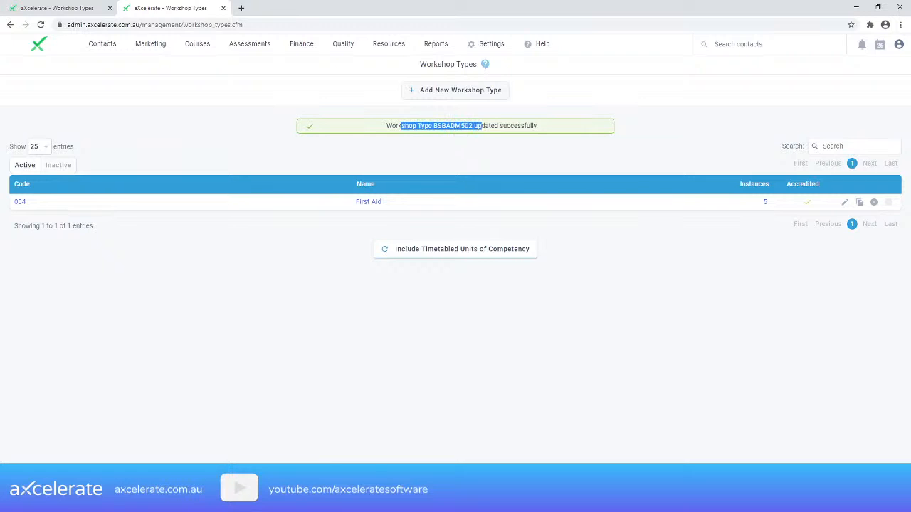
pyautogui.click(452, 146)
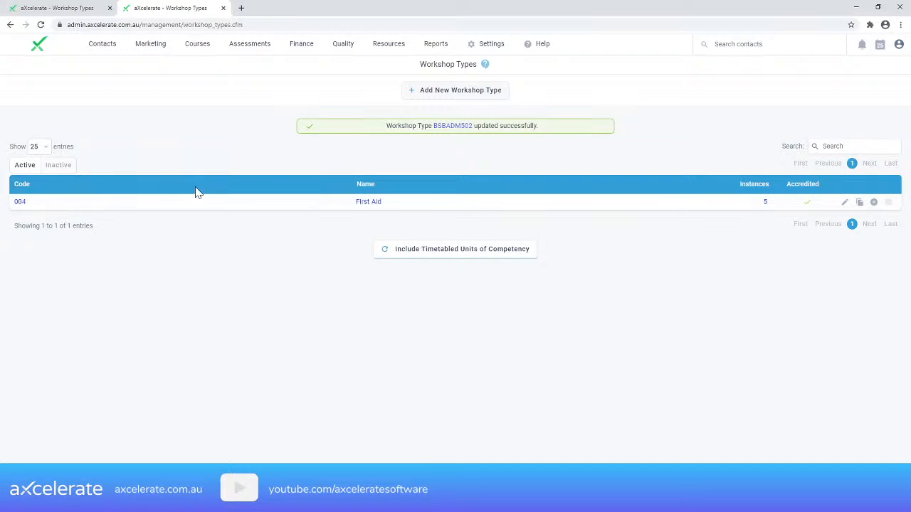
# Look over the other timetabled units in the inactive workshop types list, including BSBADM503.
pyautogui.click(66, 8)
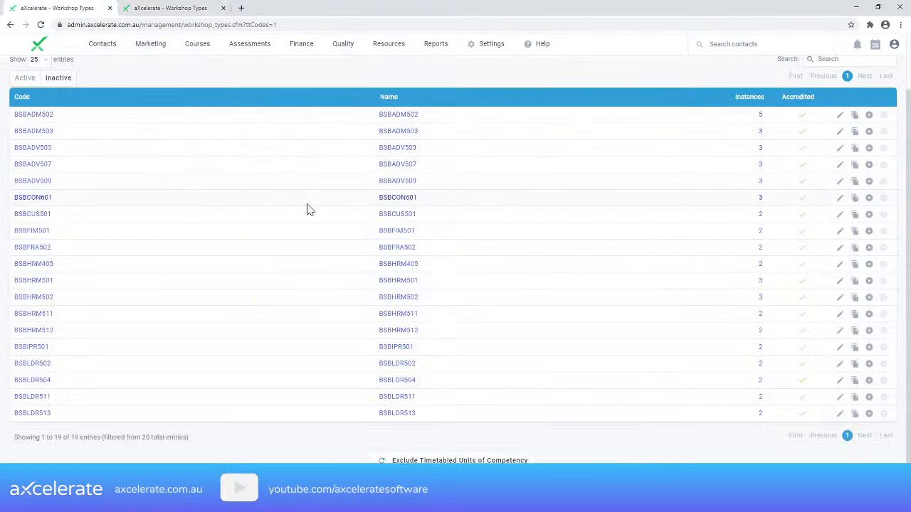
pyautogui.rightClick(390, 134)
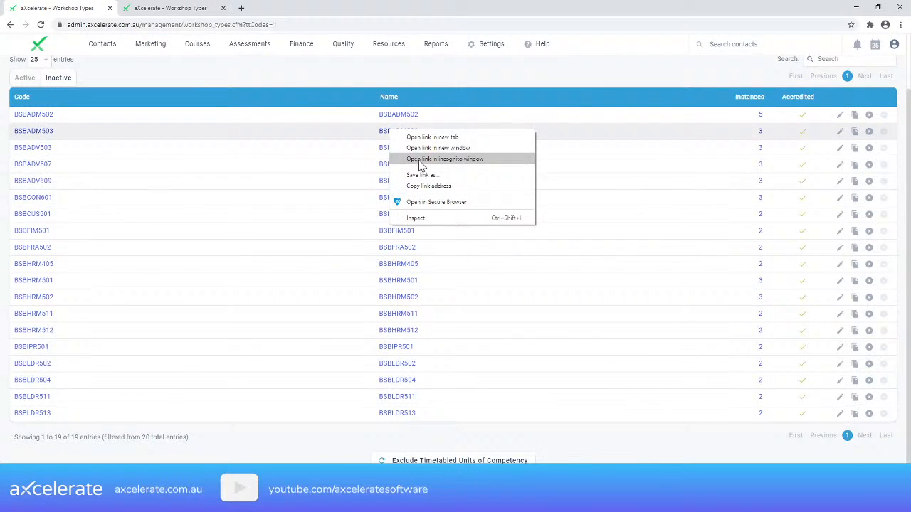
pyautogui.click(170, 8)
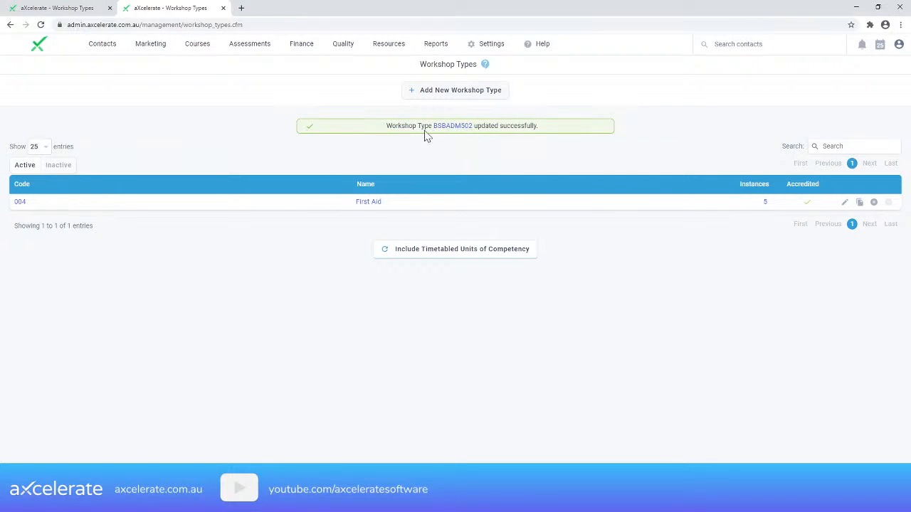
# Open the Dip Business 2022 (Timetabled) class for updating and review its details and units of competency.
pyautogui.click(192, 50)
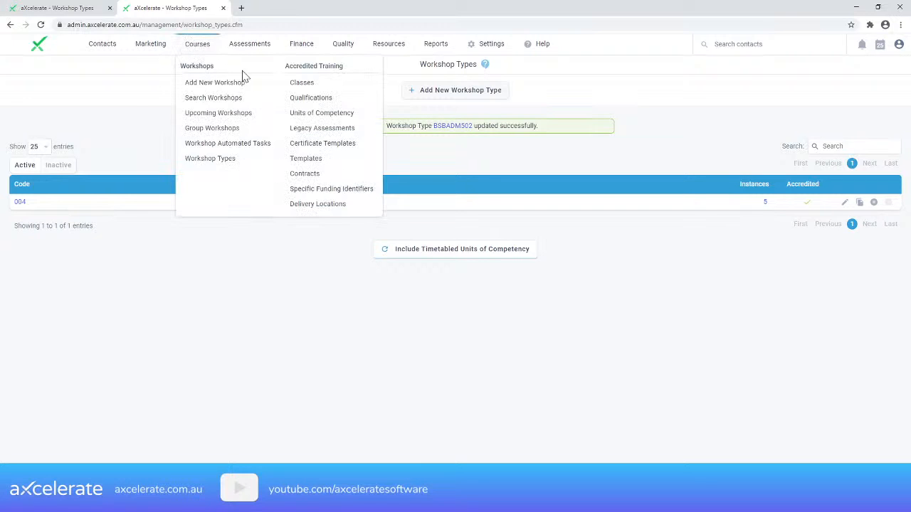
pyautogui.click(299, 84)
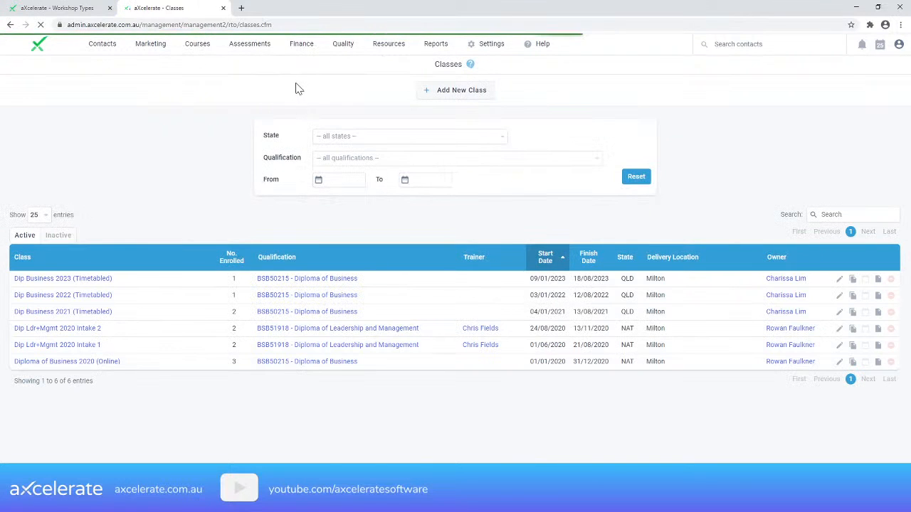
pyautogui.click(99, 298)
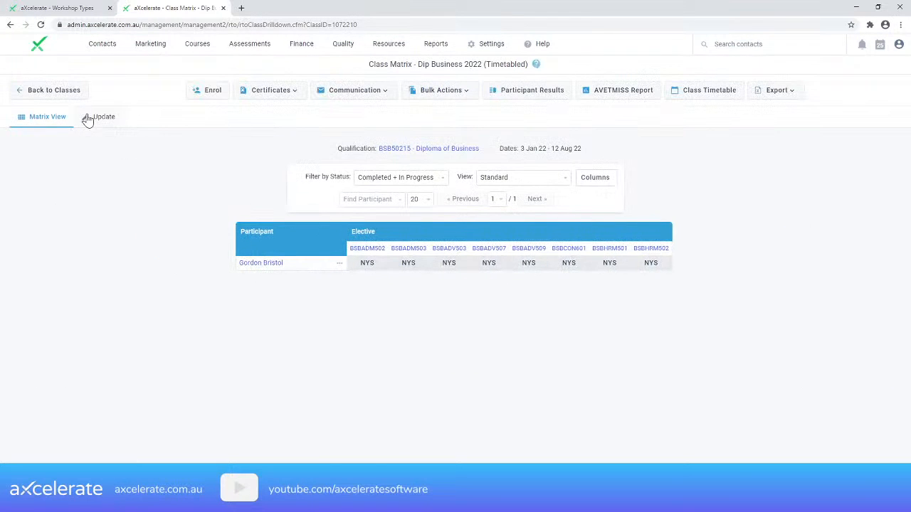
pyautogui.click(86, 120)
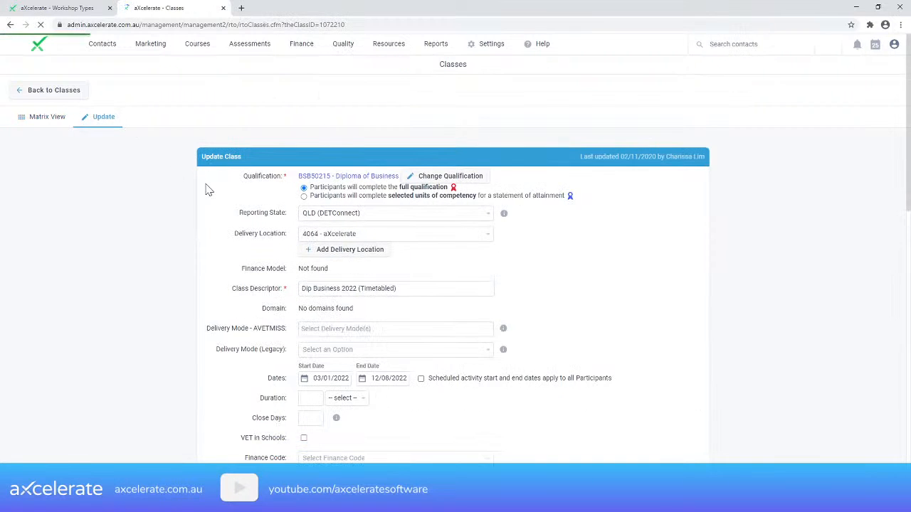
pyautogui.scroll(-2, 206, 187)
pyautogui.scroll(-5, 206, 190)
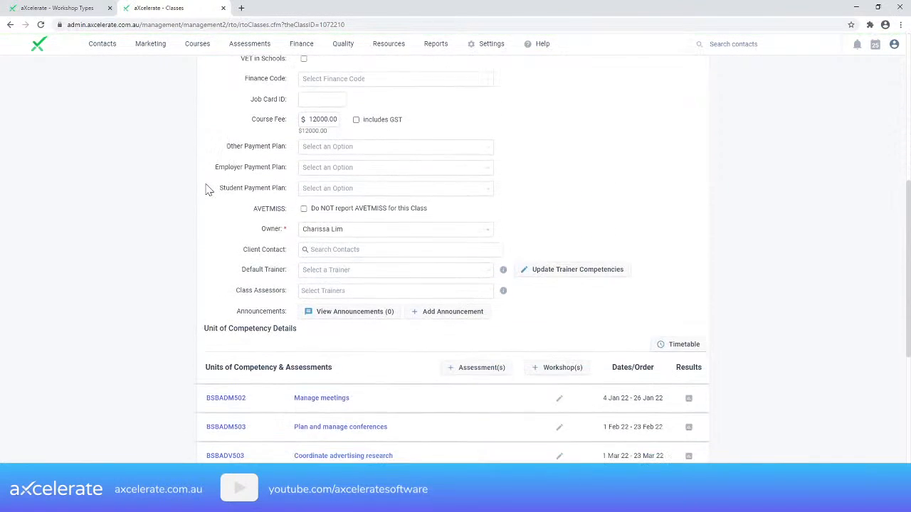
pyautogui.moveTo(200, 301); pyautogui.dragTo(412, 300)
pyautogui.click(416, 299)
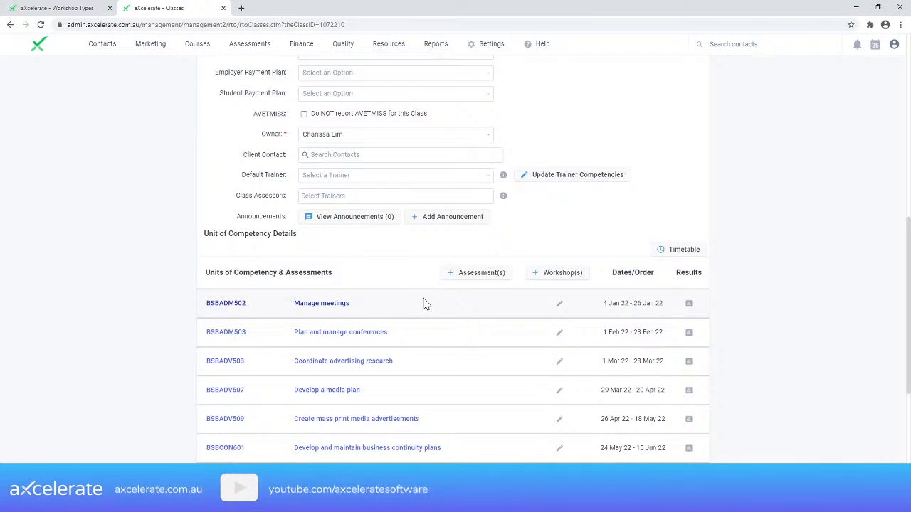
# Open the class's BSBADM502 workshop for 4 - 26 Jan 22 and check its minimum and maximum participants in the update form.
pyautogui.click(559, 304)
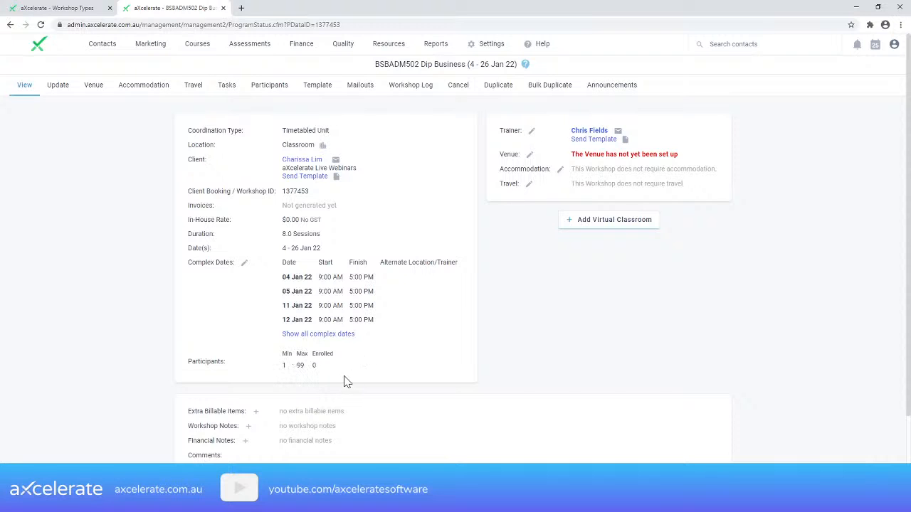
pyautogui.moveTo(204, 49)
pyautogui.click(57, 85)
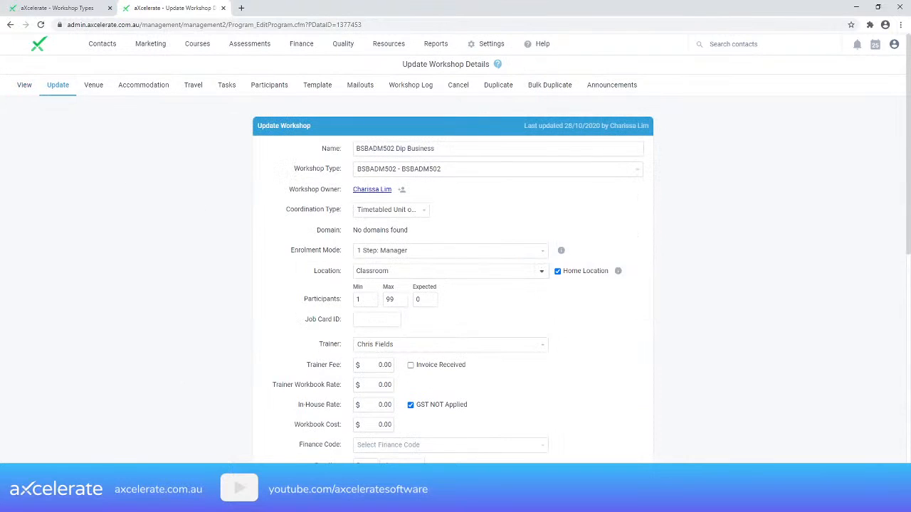
pyautogui.doubleClick(362, 299)
pyautogui.click(298, 268)
pyautogui.doubleClick(389, 299)
pyautogui.click(223, 253)
# Return to the classes list and locate the Dip Business 2022 (Timetabled) class.
pyautogui.moveTo(199, 46)
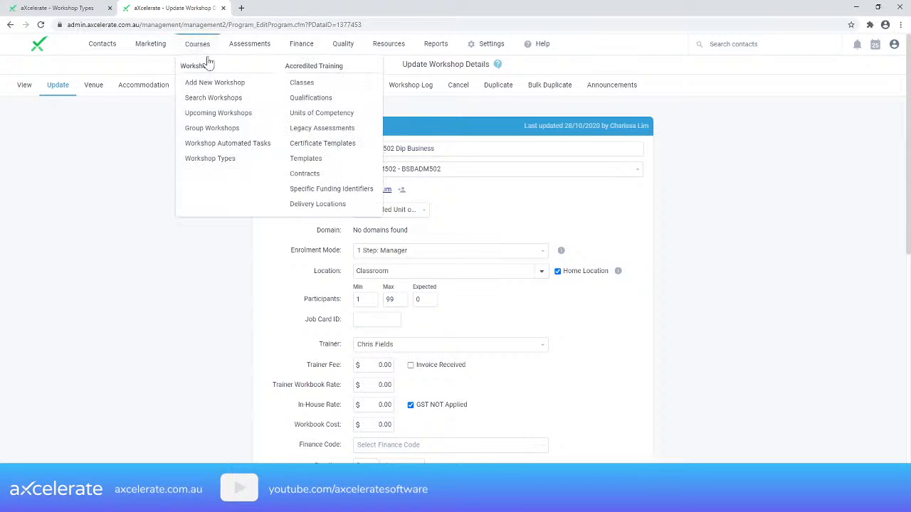
pyautogui.click(301, 84)
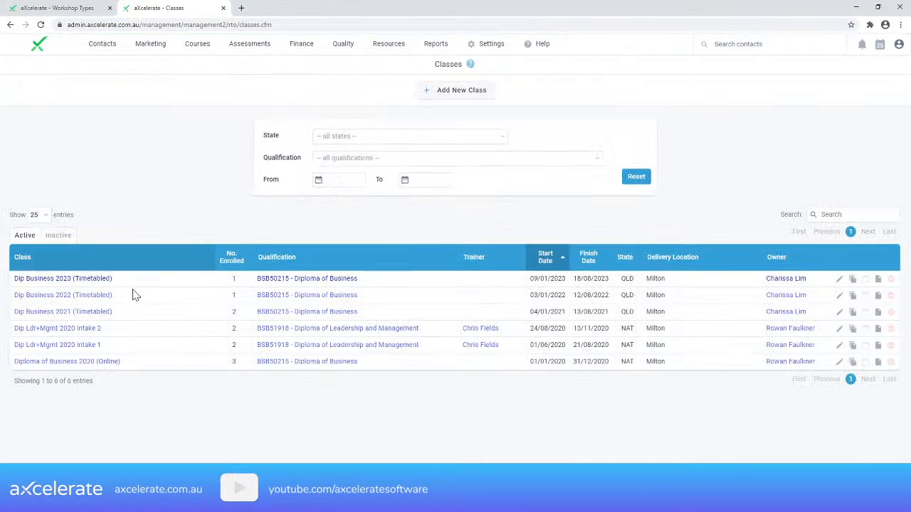
pyautogui.moveTo(132, 299); pyautogui.dragTo(16, 297)
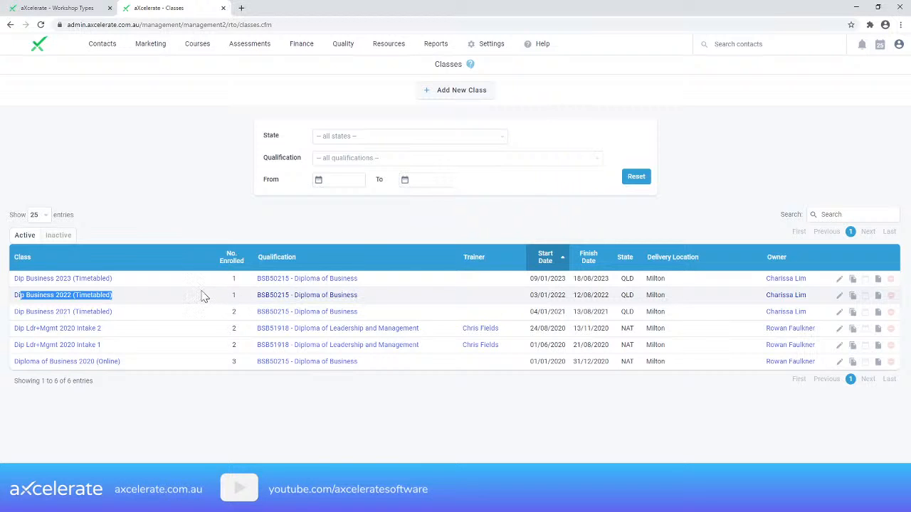
pyautogui.click(204, 179)
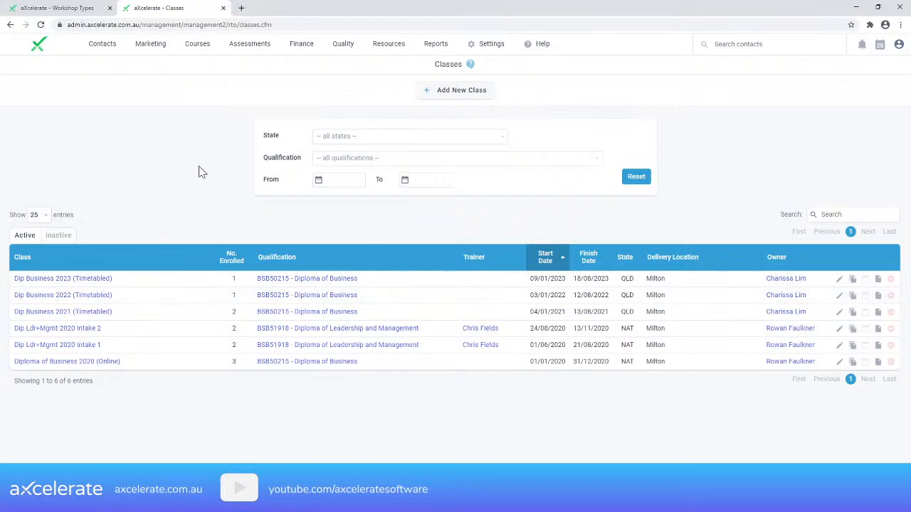
pyautogui.moveTo(191, 47)
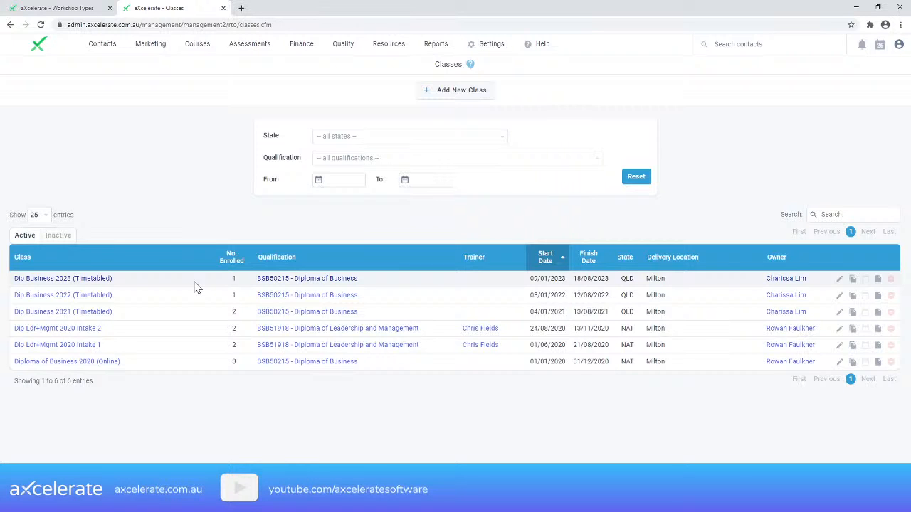
pyautogui.moveTo(184, 299); pyautogui.dragTo(72, 296)
pyautogui.click(151, 230)
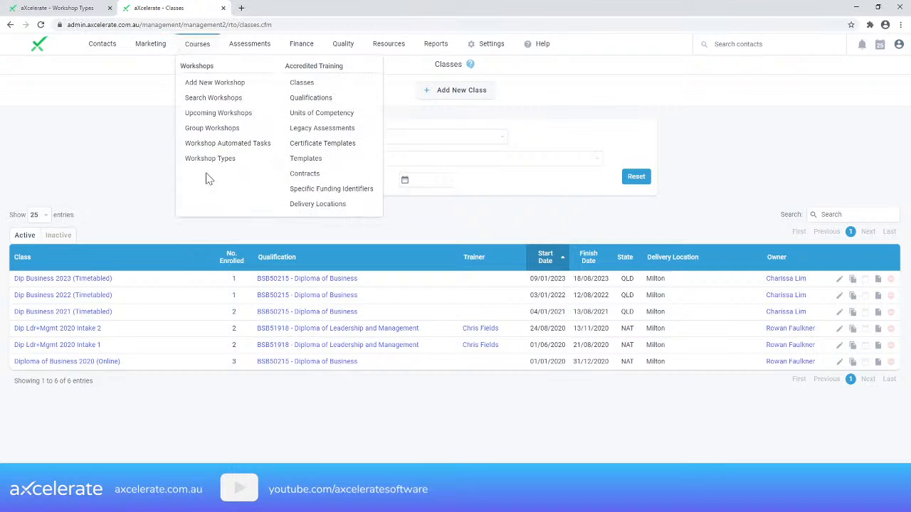